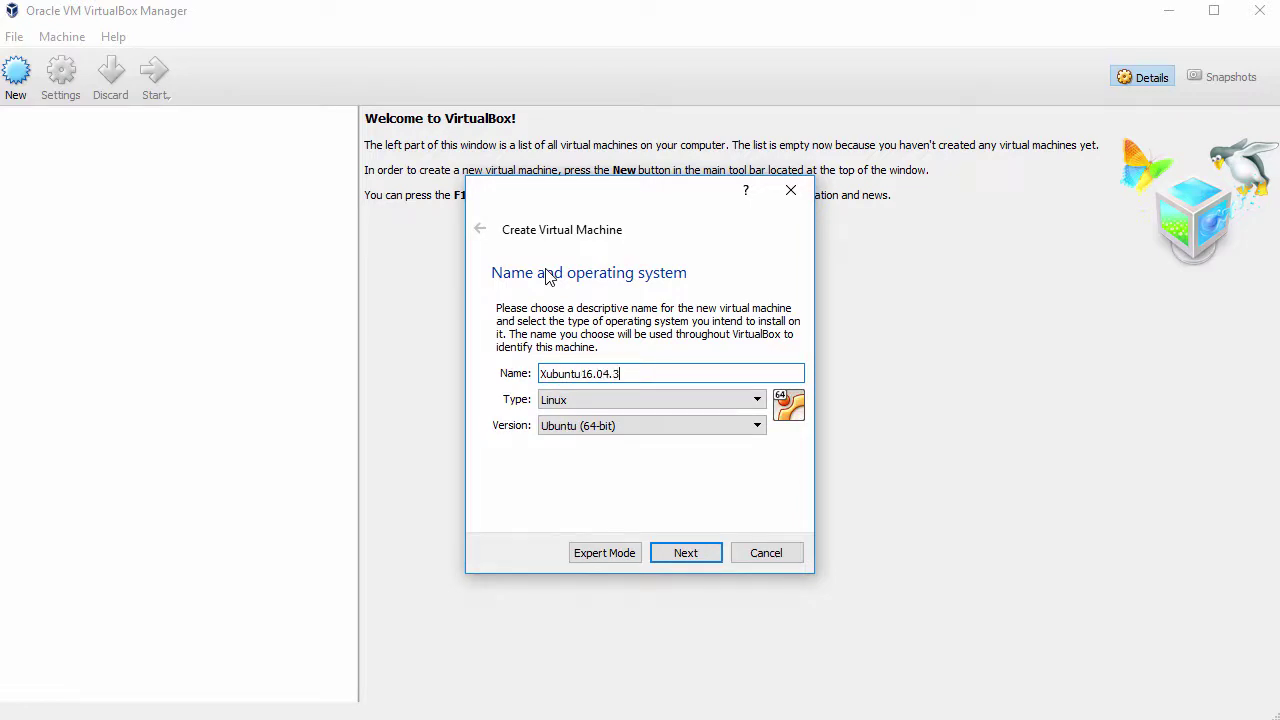
- Create the Xubuntu16.04.3 VM with 2048 MB memory and a dynamically allocated 60 GB VDI disk
{"action": "left_click", "coordinate": [683, 555]}
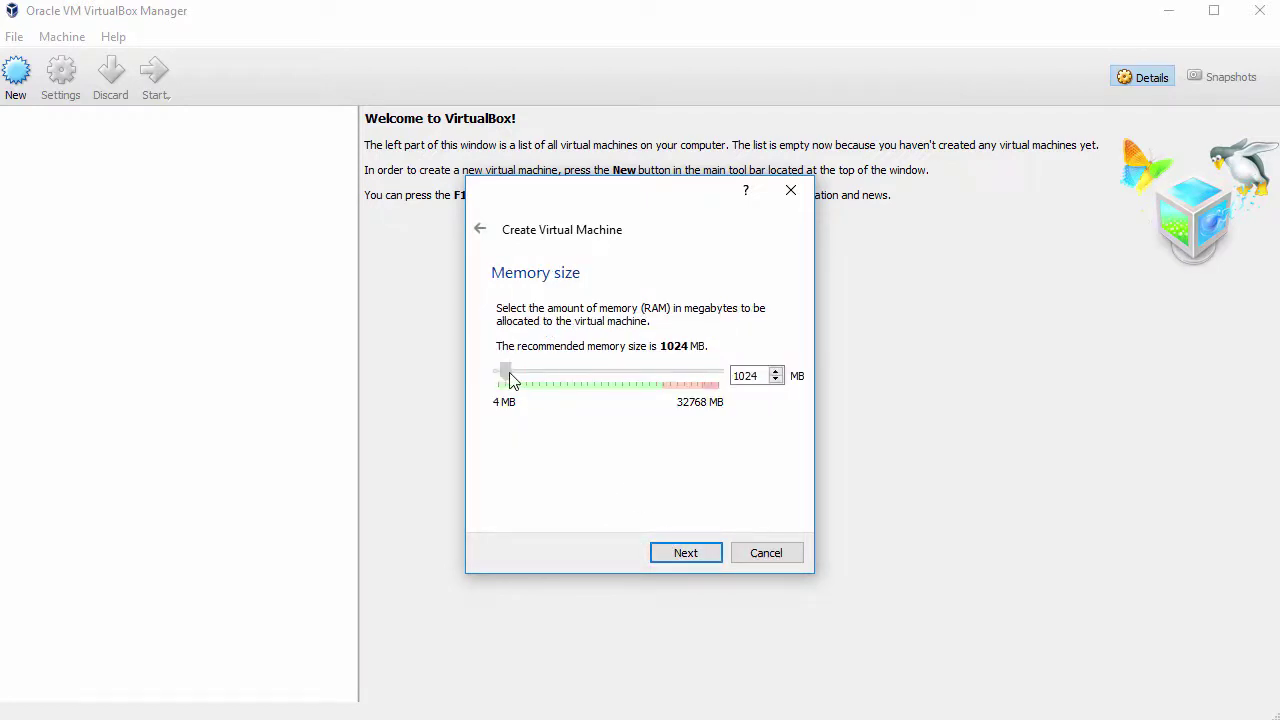
{"action": "left_click_drag", "start_coordinate": [509, 379], "coordinate": [513, 377]}
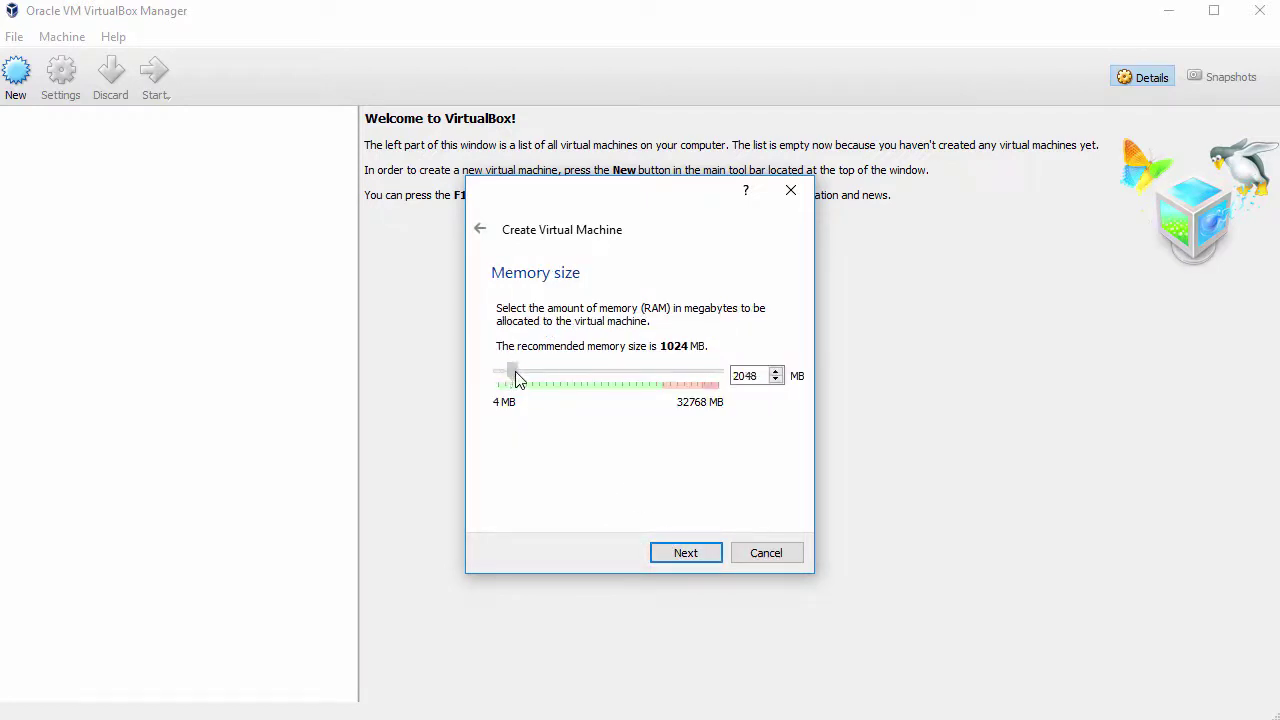
{"action": "left_click", "coordinate": [681, 556]}
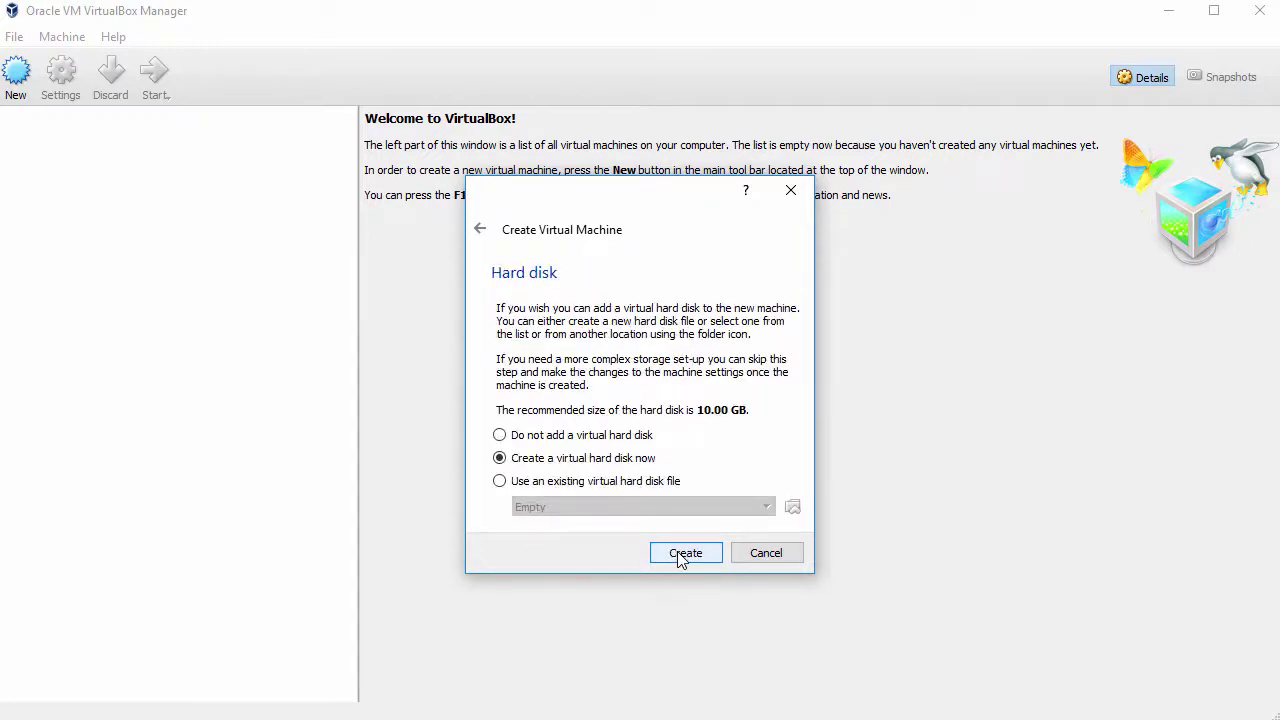
{"action": "left_click", "coordinate": [680, 556]}
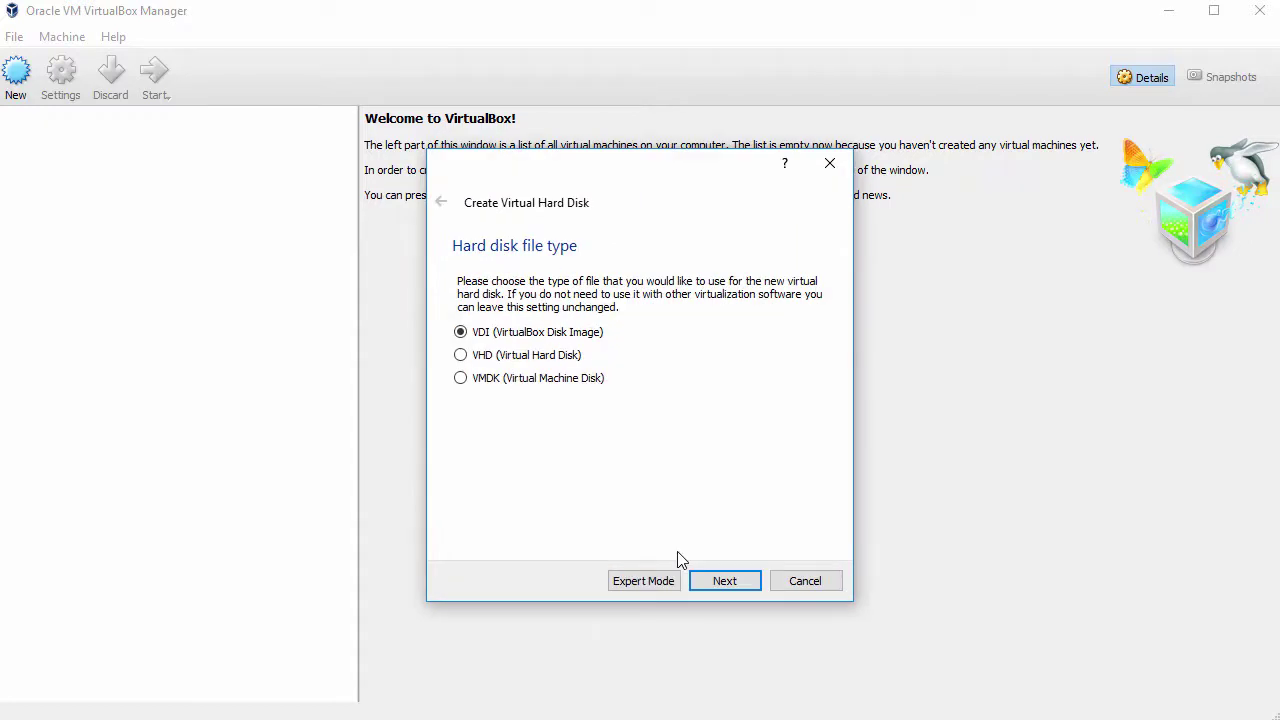
{"action": "left_click", "coordinate": [712, 583]}
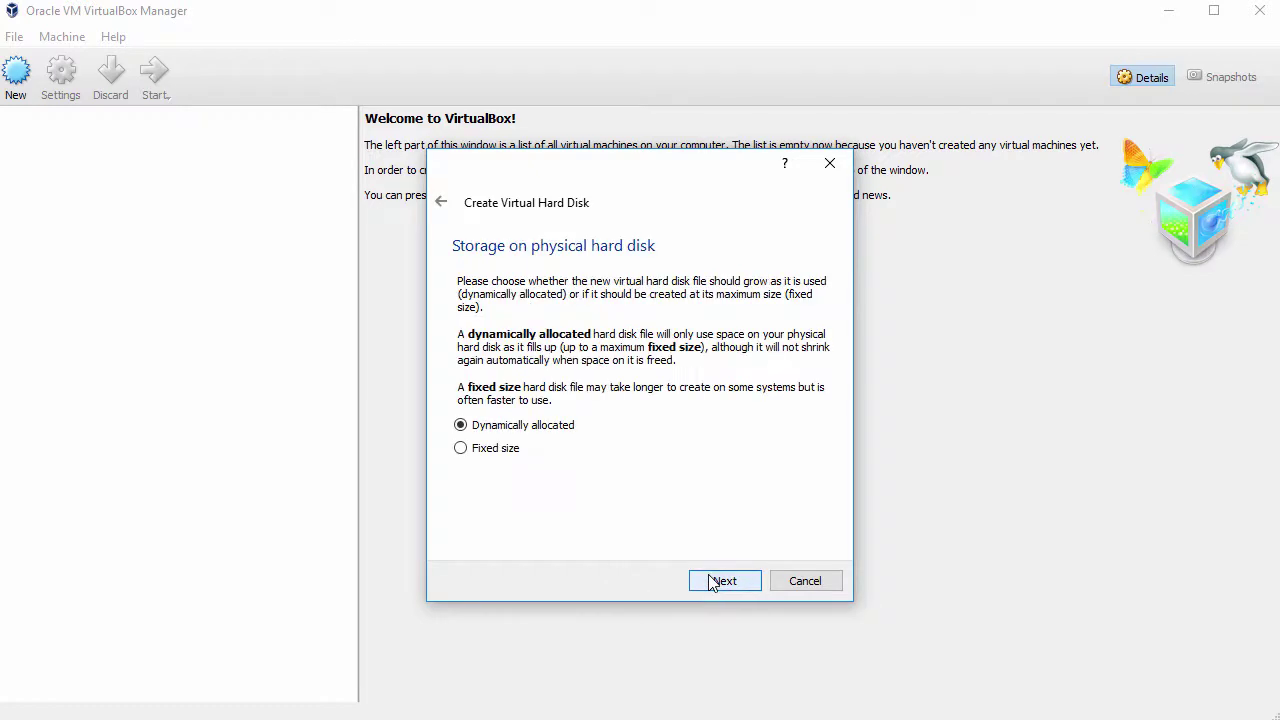
{"action": "left_click", "coordinate": [712, 583]}
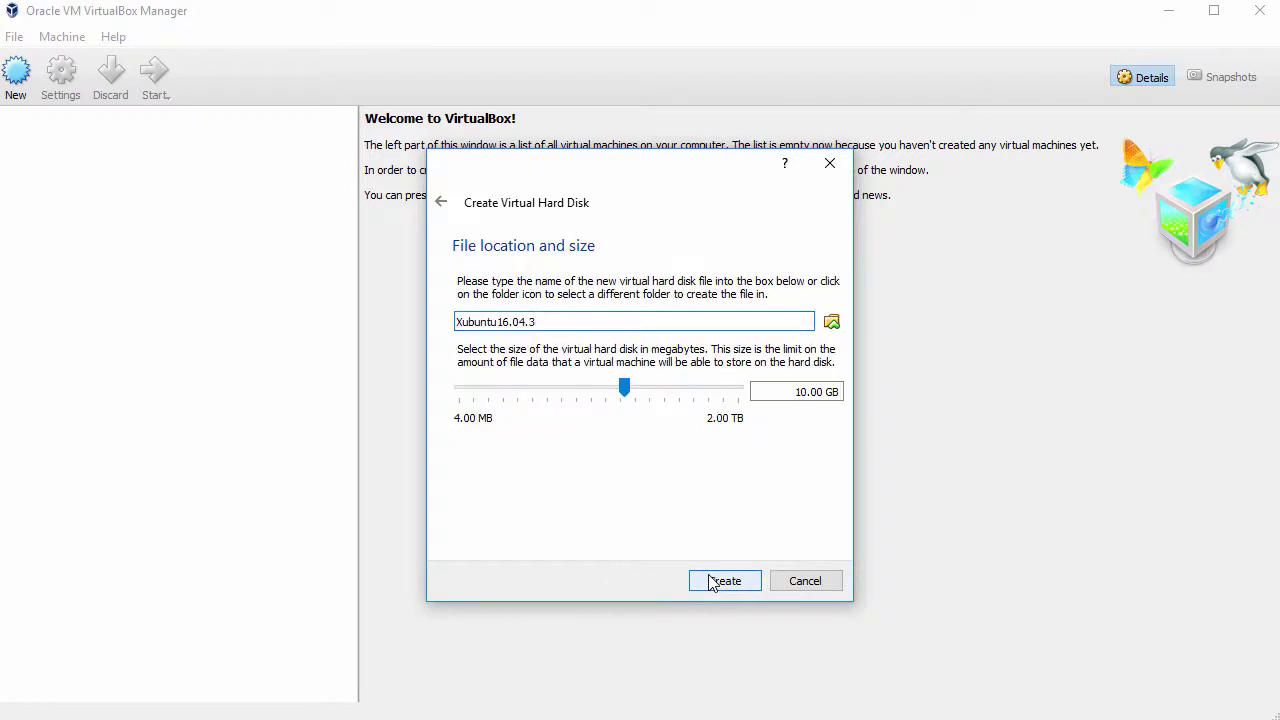
{"action": "left_click_drag", "start_coordinate": [628, 392], "coordinate": [667, 393]}
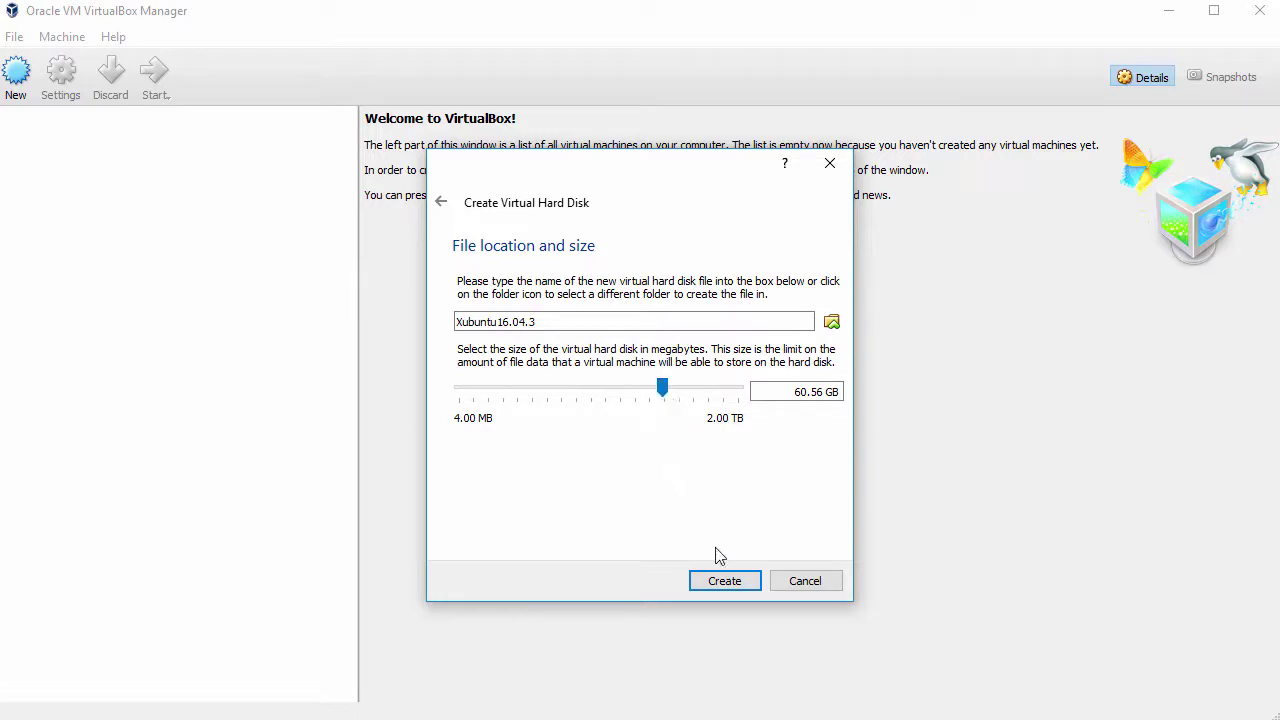
{"action": "left_click", "coordinate": [721, 576]}
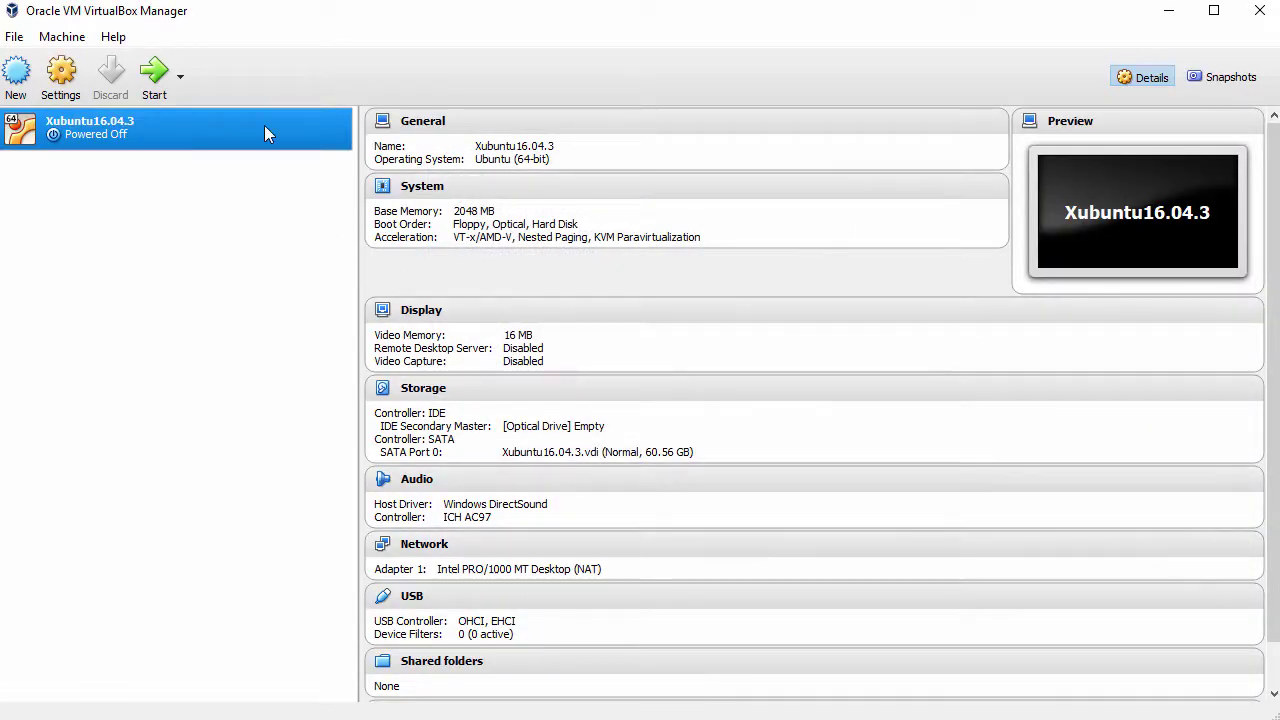
- In the VM settings, set shared clipboard and drag'n'drop to Bidirectional
{"action": "right_click", "coordinate": [264, 125]}
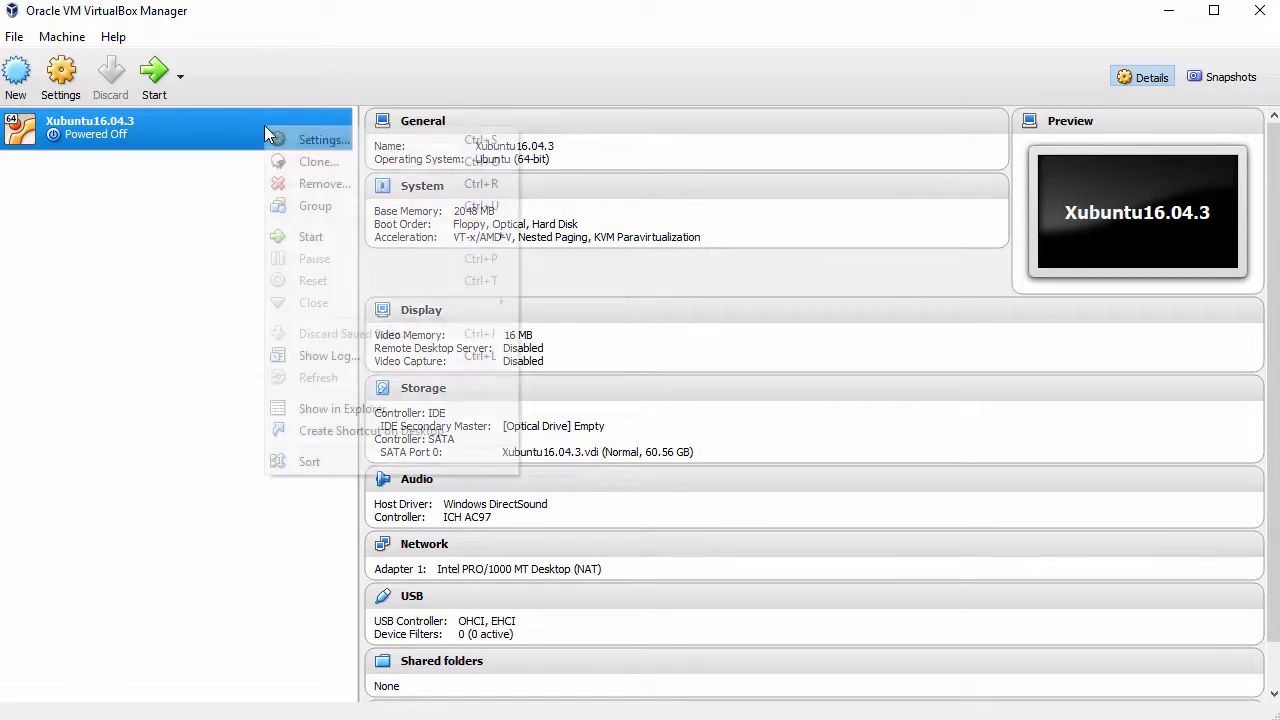
{"action": "left_click", "coordinate": [332, 145]}
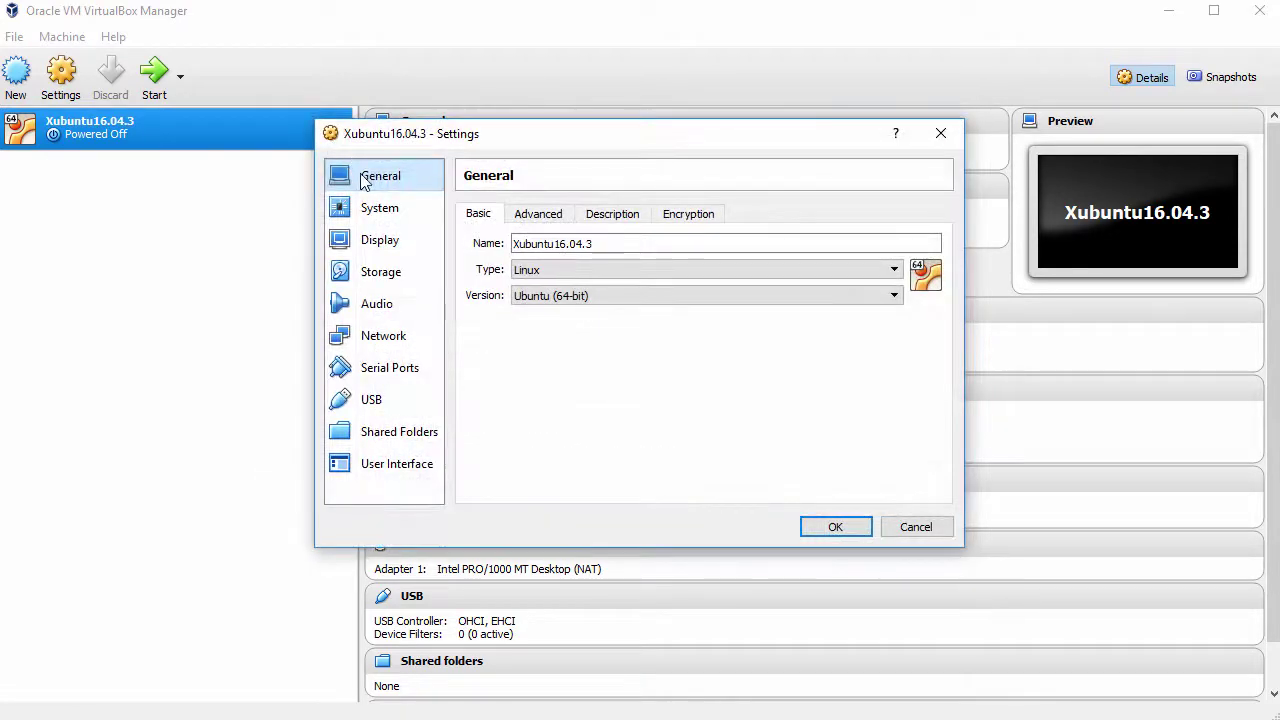
{"action": "left_click", "coordinate": [547, 218]}
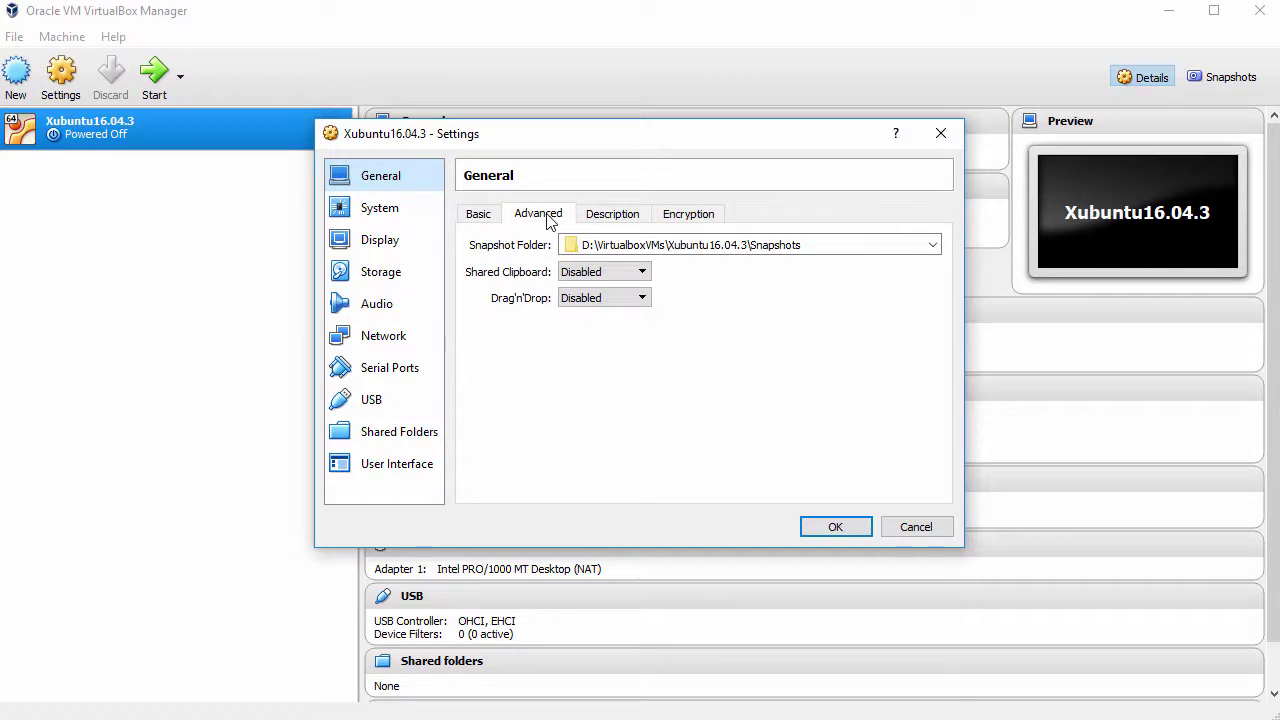
{"action": "left_click", "coordinate": [640, 272]}
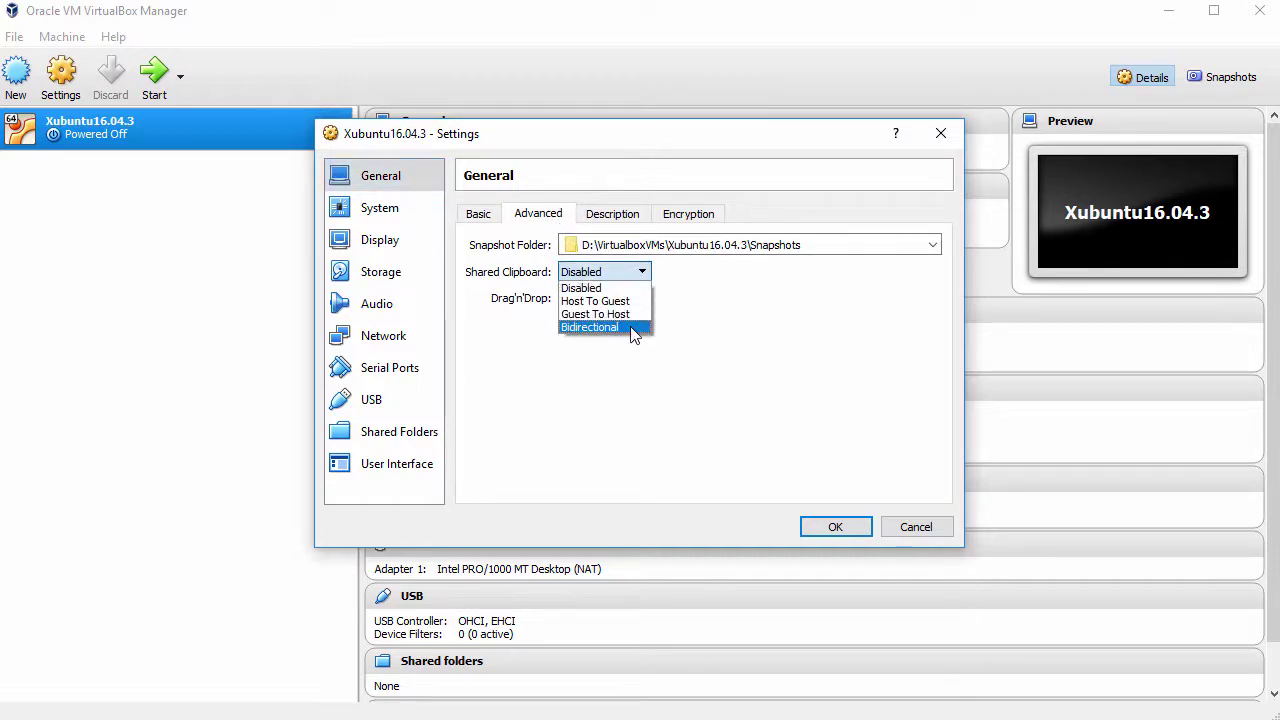
{"action": "left_click", "coordinate": [631, 328]}
{"action": "left_click", "coordinate": [634, 298]}
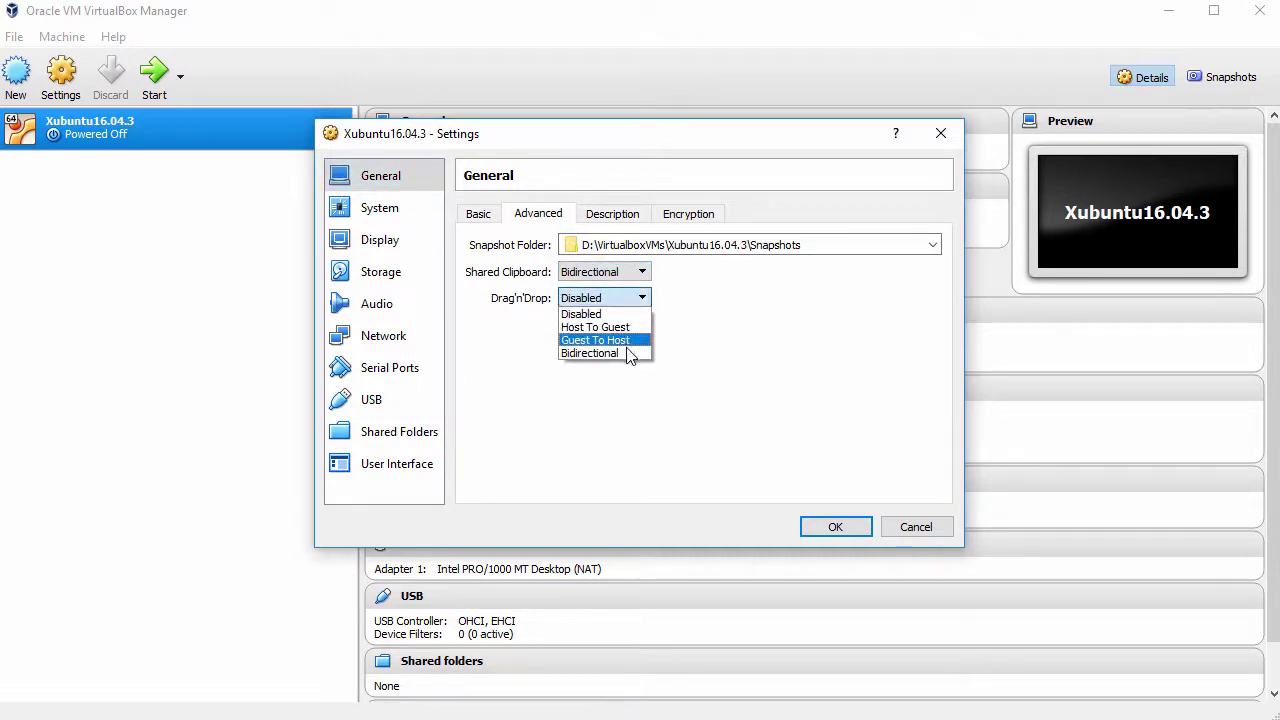
{"action": "left_click", "coordinate": [630, 354]}
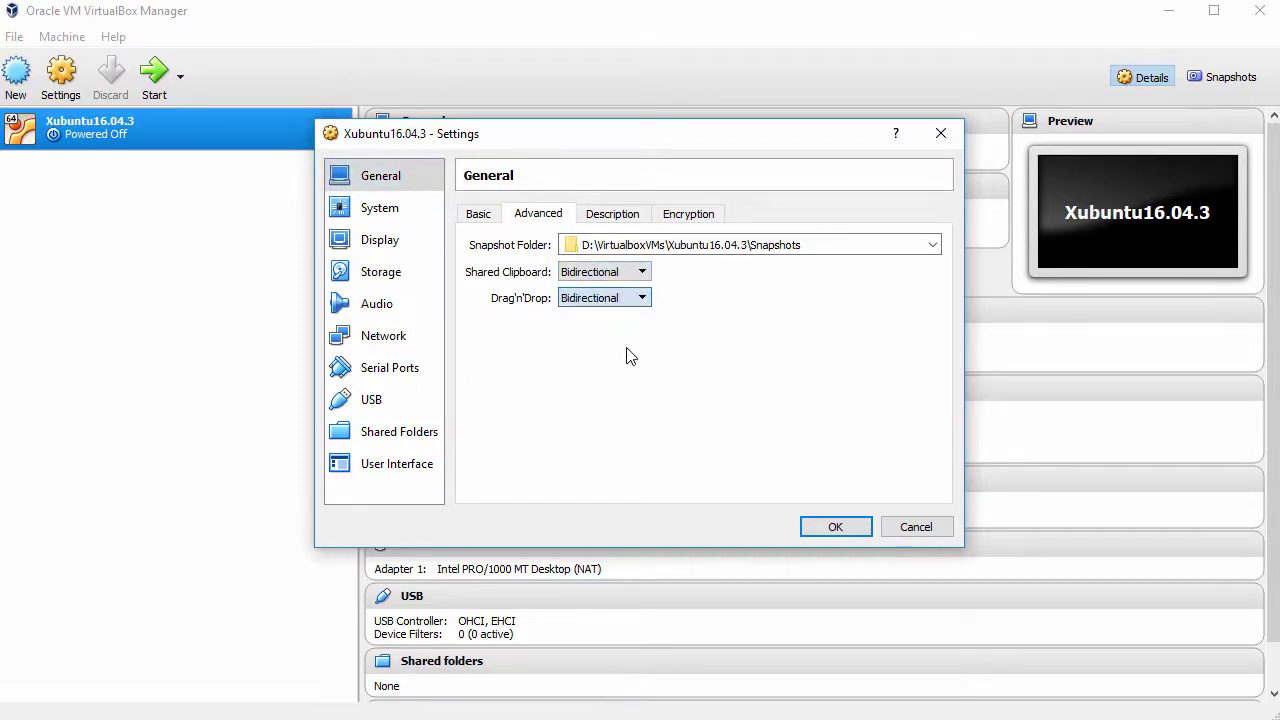
- Remove Floppy from the boot order, assign 2 processors, and enable PAE/NX
{"action": "left_click", "coordinate": [397, 212]}
{"action": "left_click", "coordinate": [579, 291]}
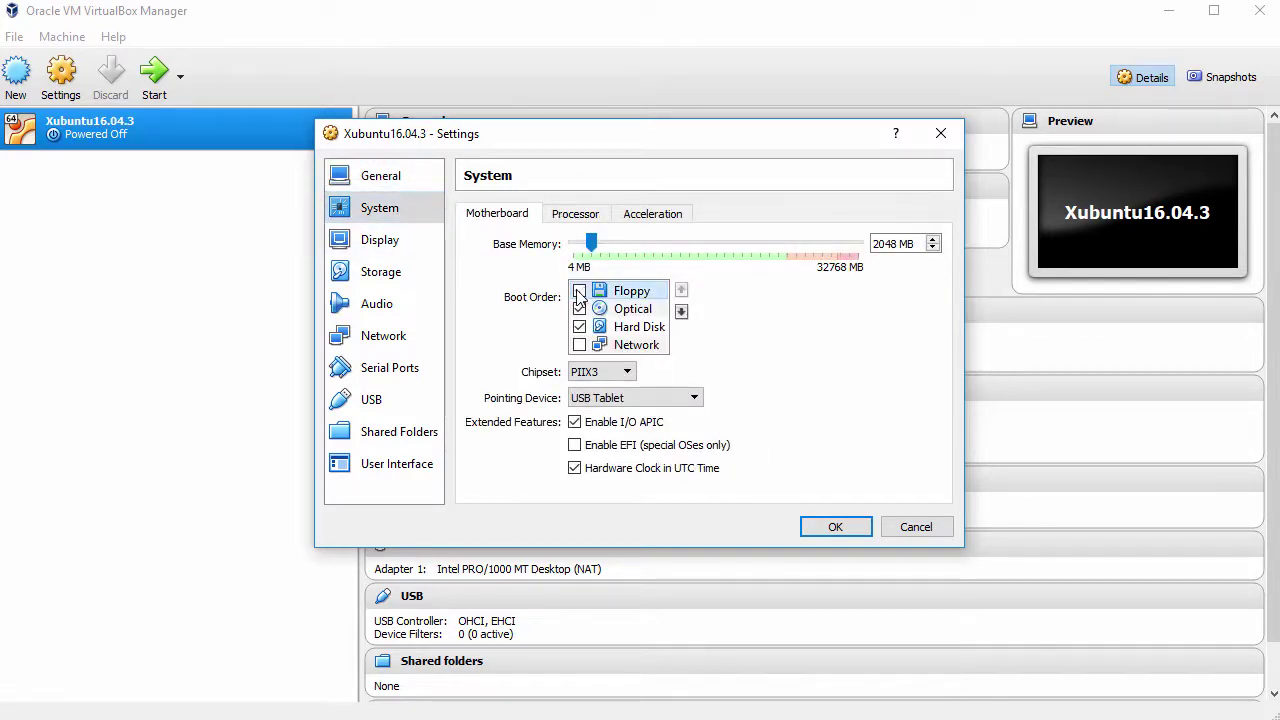
{"action": "left_click", "coordinate": [576, 214]}
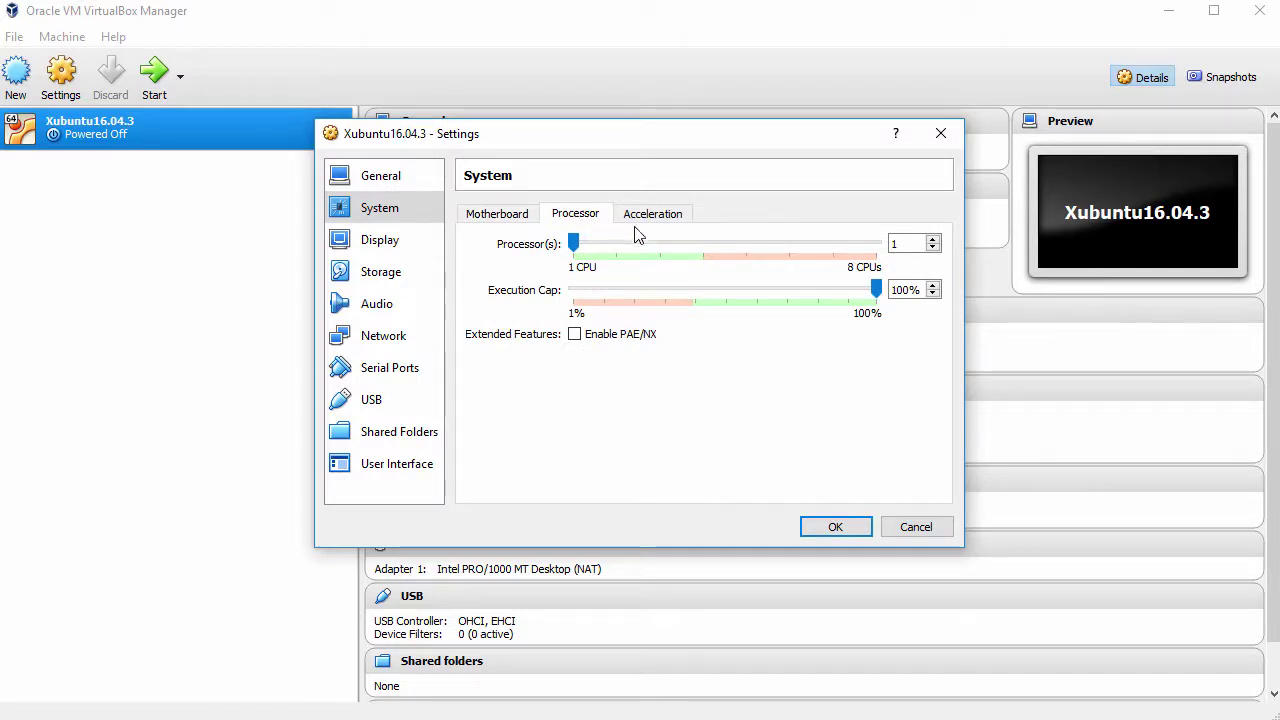
{"action": "left_click", "coordinate": [933, 240]}
{"action": "left_click", "coordinate": [576, 335]}
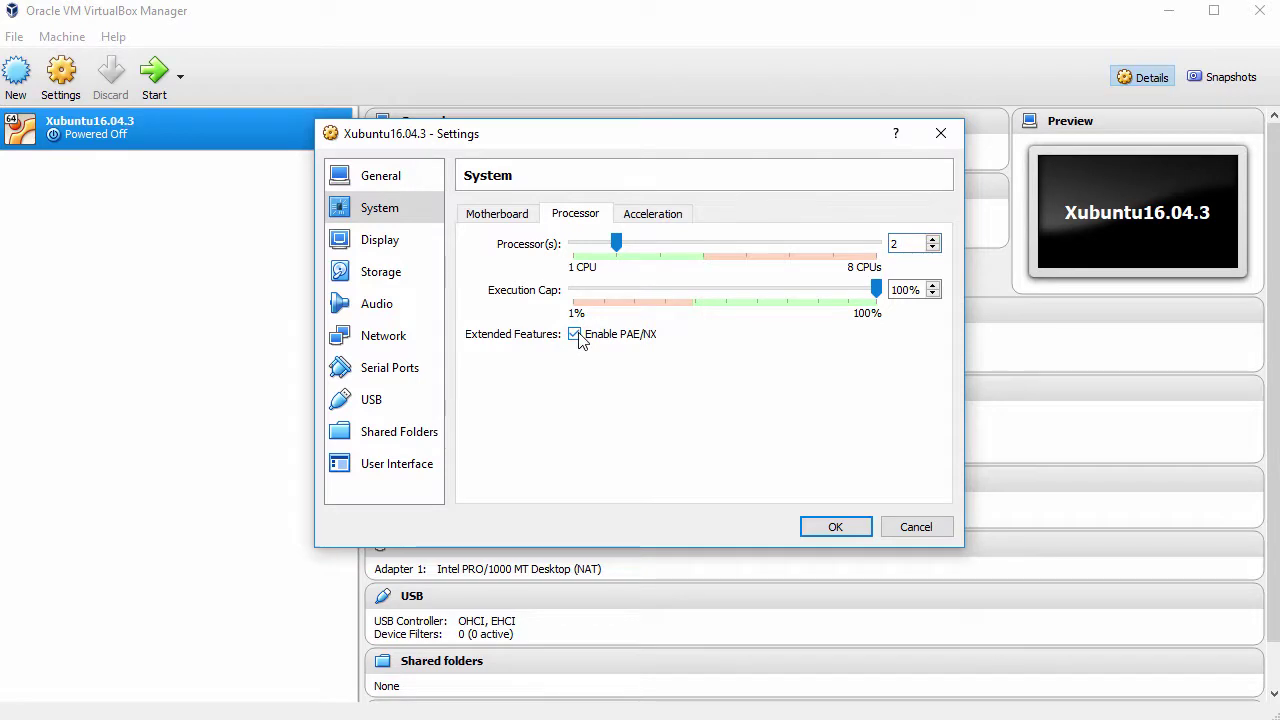
{"action": "left_click", "coordinate": [398, 283]}
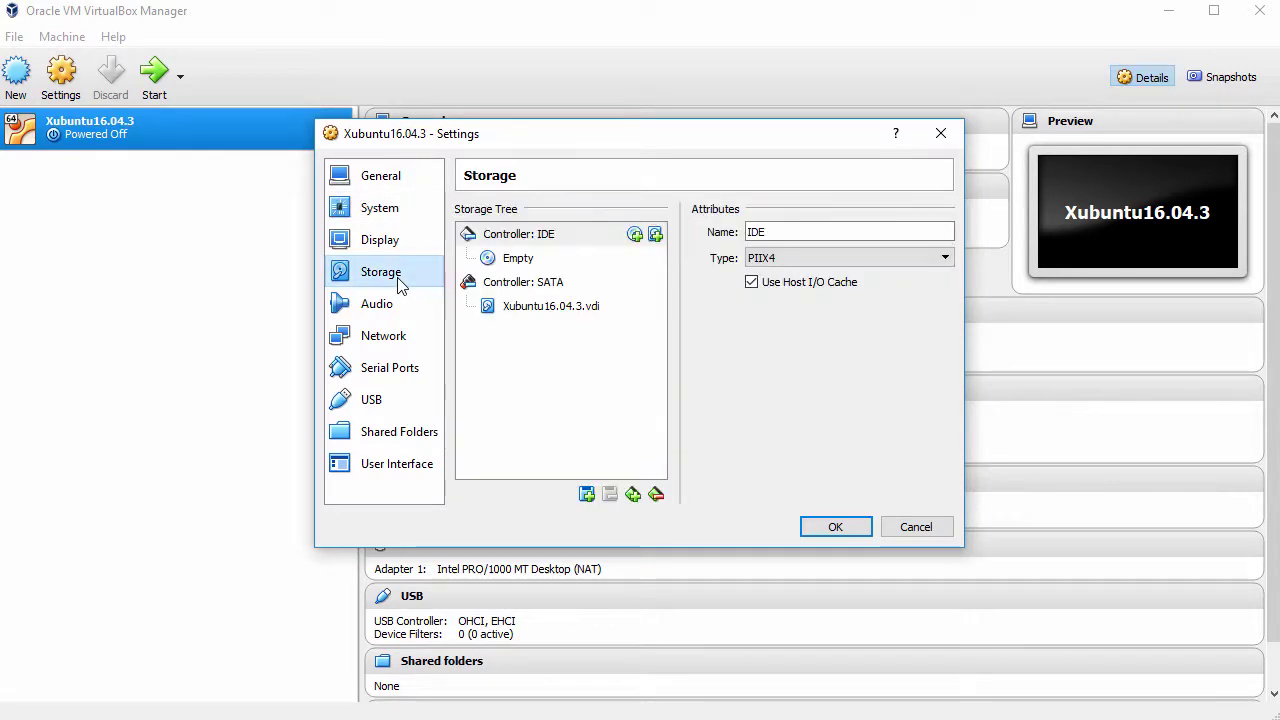
- Load xubuntu-16.04.3-desktop-amd64.iso into the optical drive, save the settings, and start the VM
{"action": "left_click", "coordinate": [520, 259]}
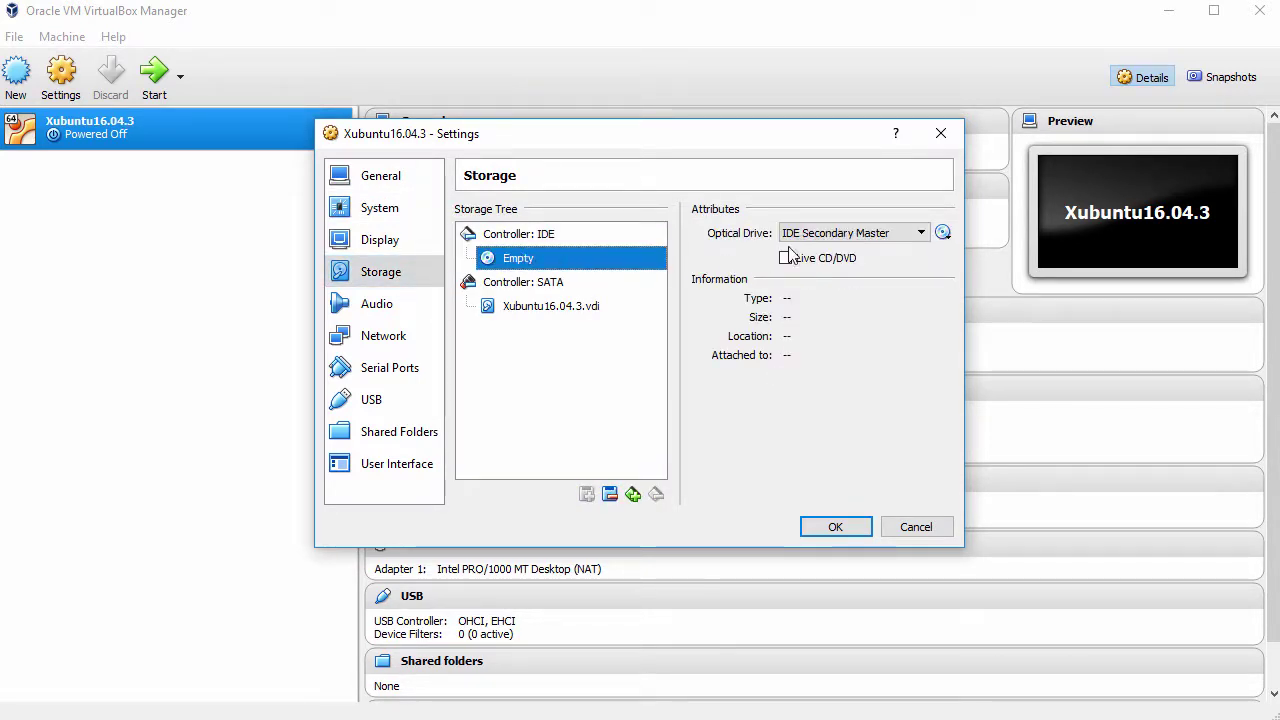
{"action": "left_click", "coordinate": [943, 233]}
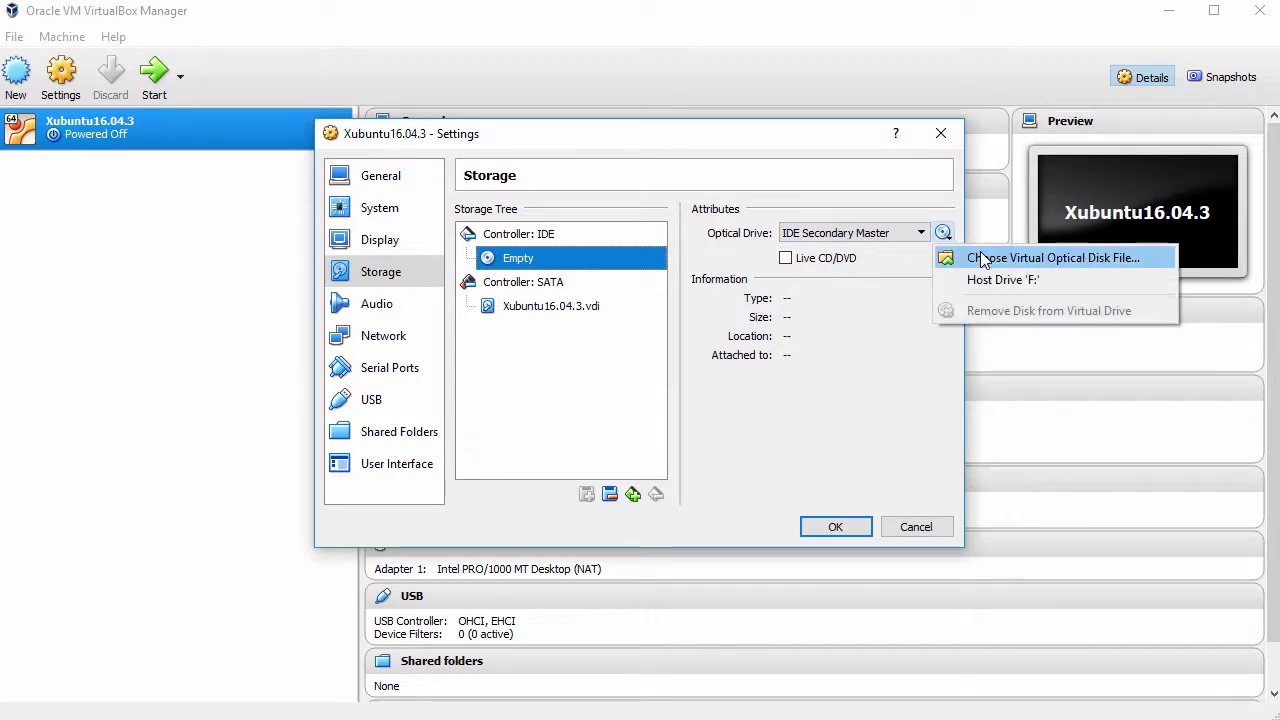
{"action": "left_click", "coordinate": [981, 259]}
{"action": "left_click", "coordinate": [517, 293]}
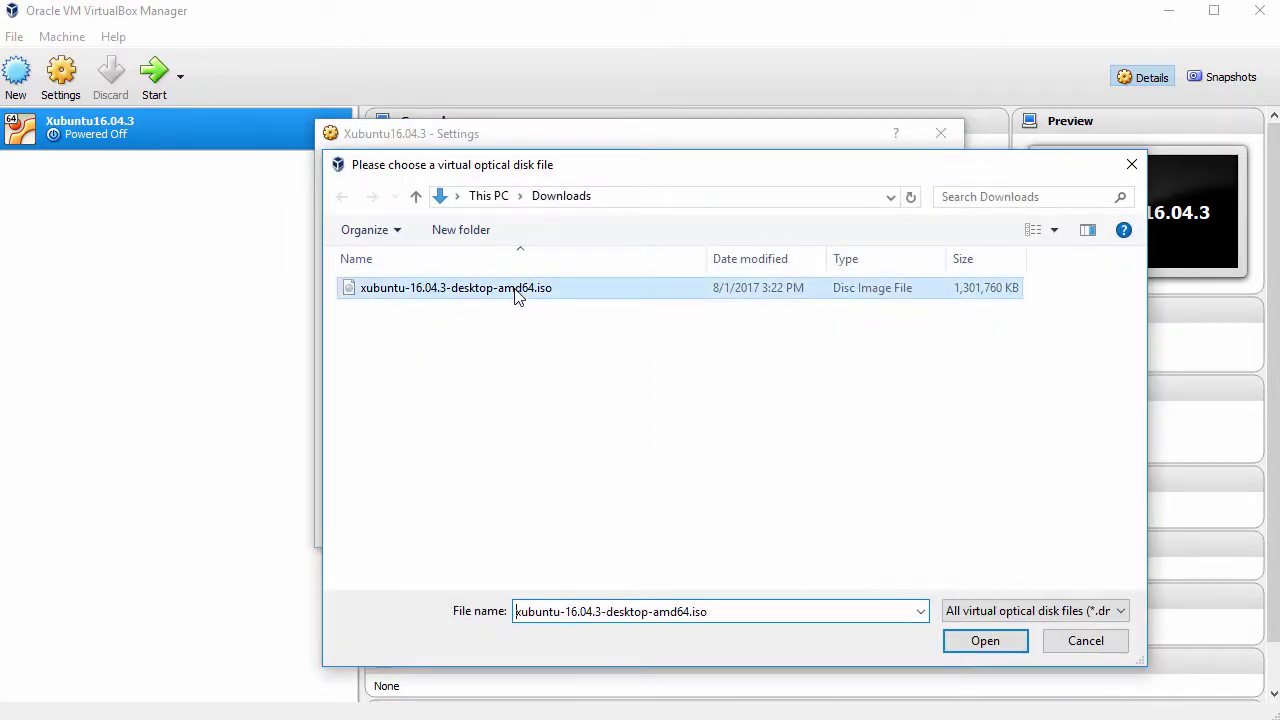
{"action": "left_click", "coordinate": [970, 642]}
{"action": "left_click", "coordinate": [843, 533]}
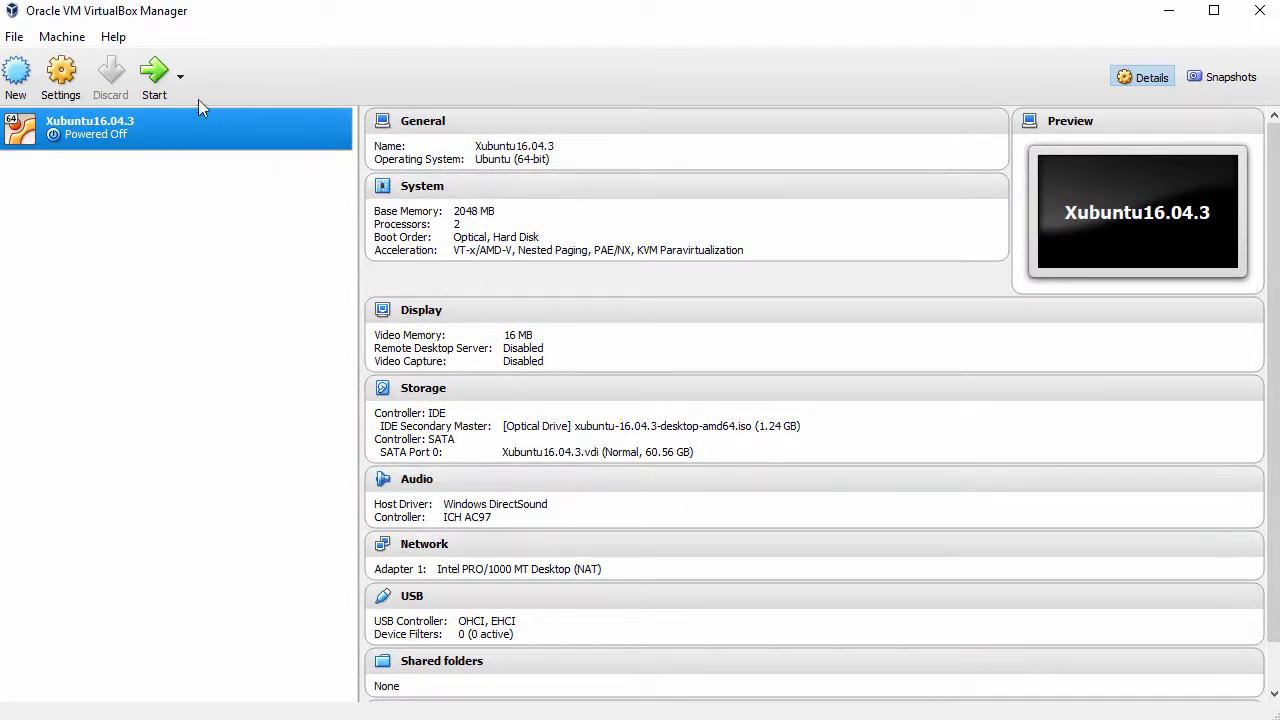
{"action": "left_click", "coordinate": [167, 88]}
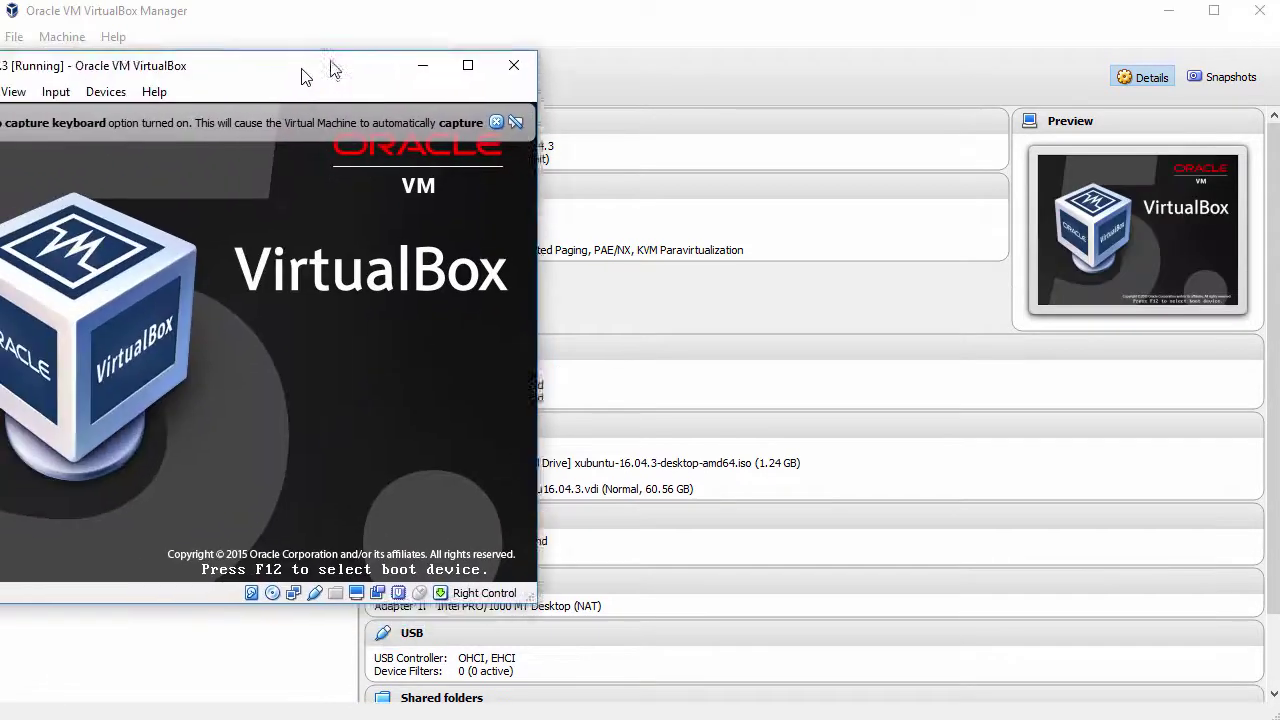
- Move the VM window to the top-left, dismiss the keyboard and mouse notices, and enlarge the window
{"action": "left_click_drag", "start_coordinate": [305, 77], "coordinate": [408, 20]}
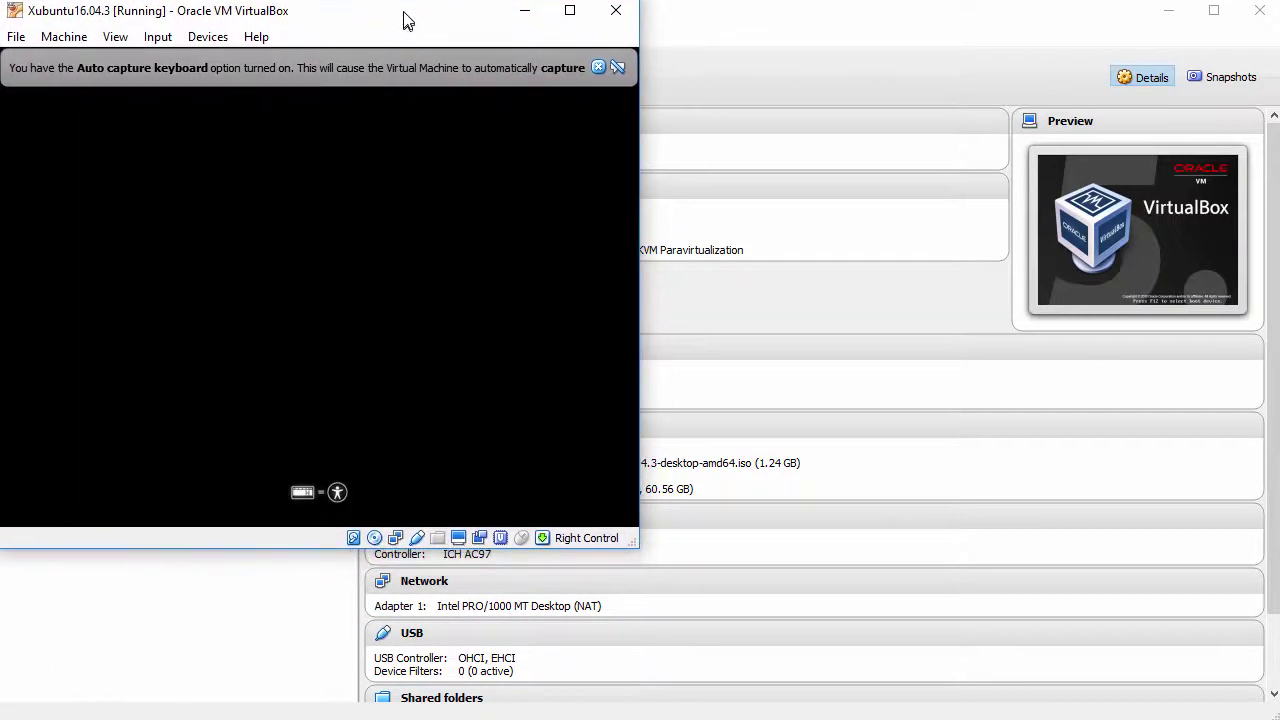
{"action": "left_click", "coordinate": [598, 65]}
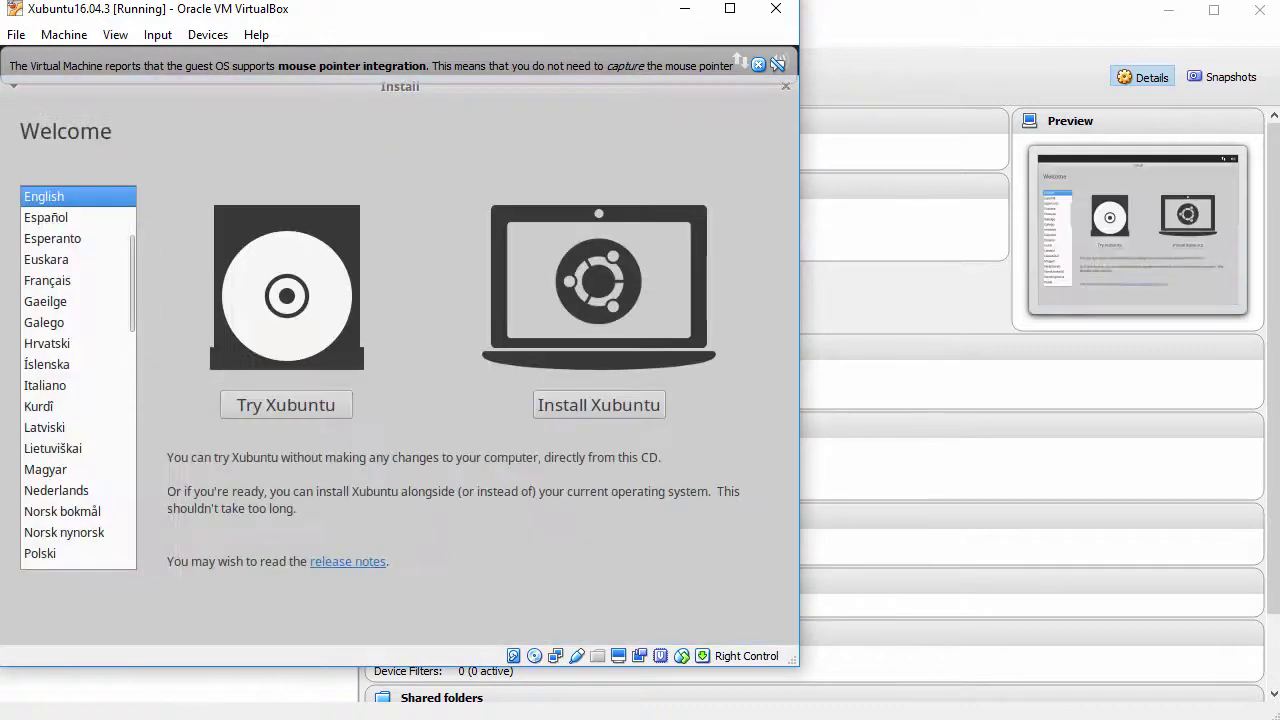
{"action": "left_click", "coordinate": [758, 64]}
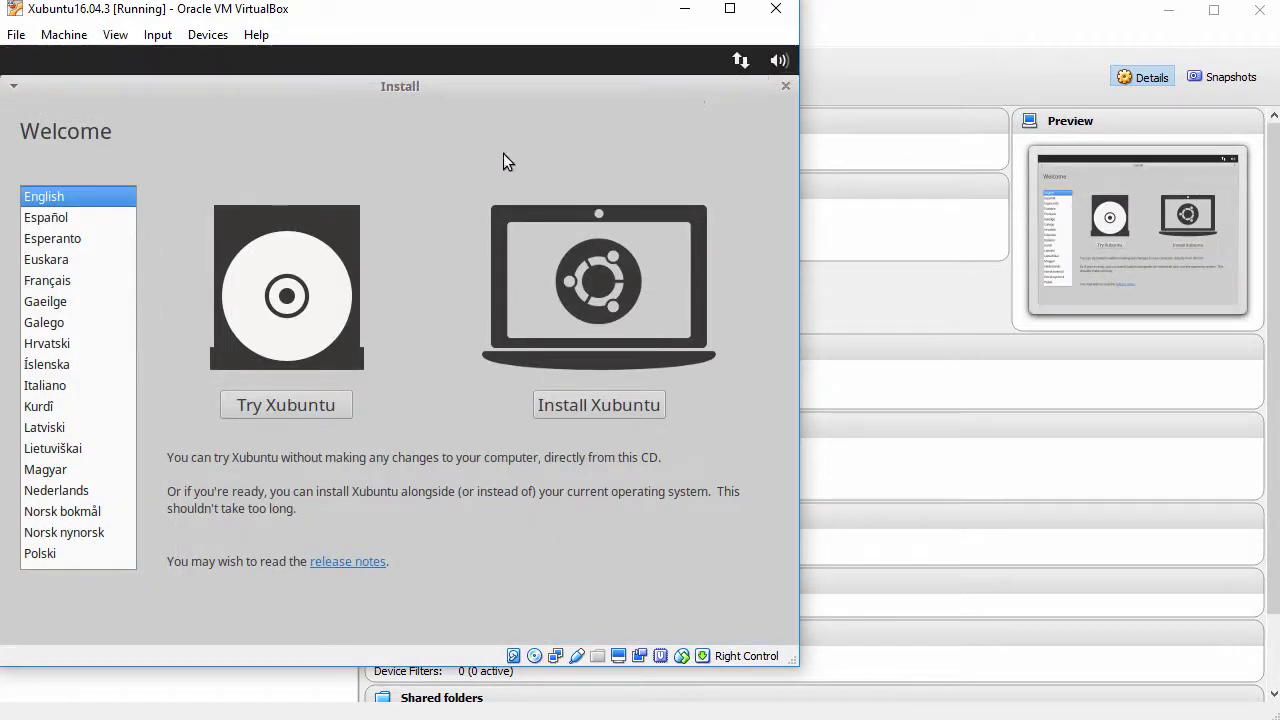
{"action": "left_click", "coordinate": [115, 34]}
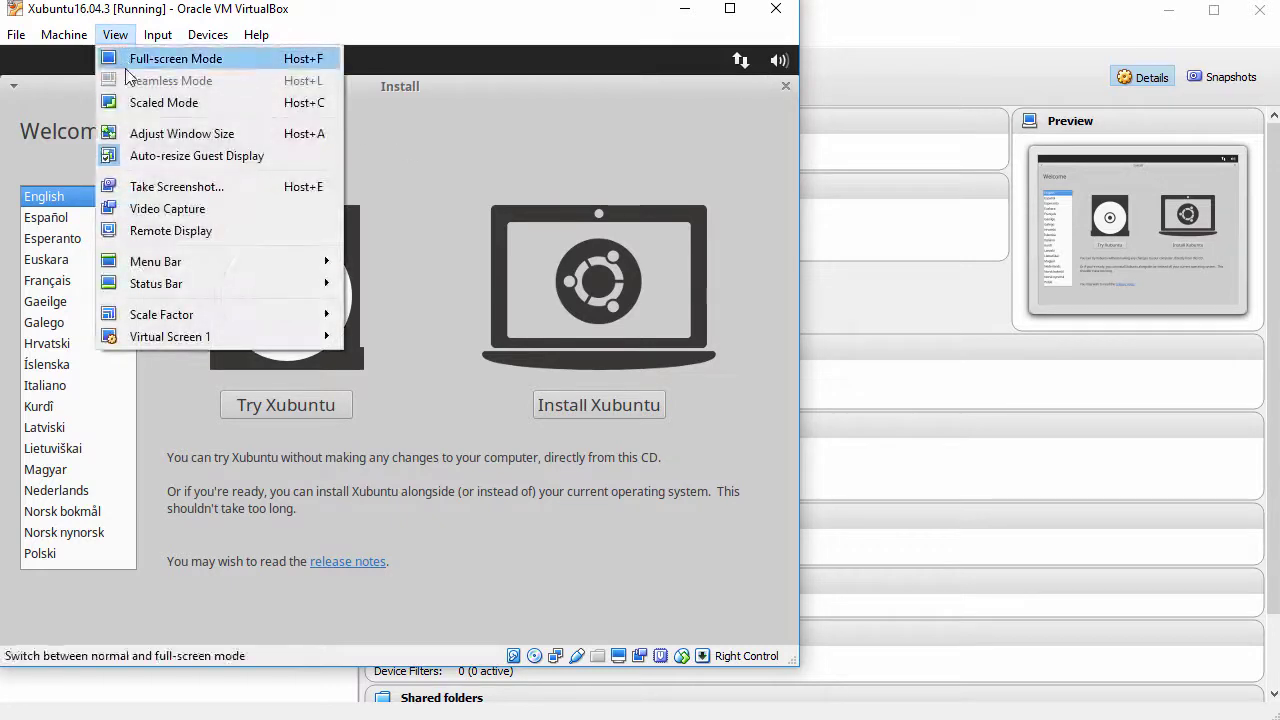
{"action": "left_click", "coordinate": [445, 256]}
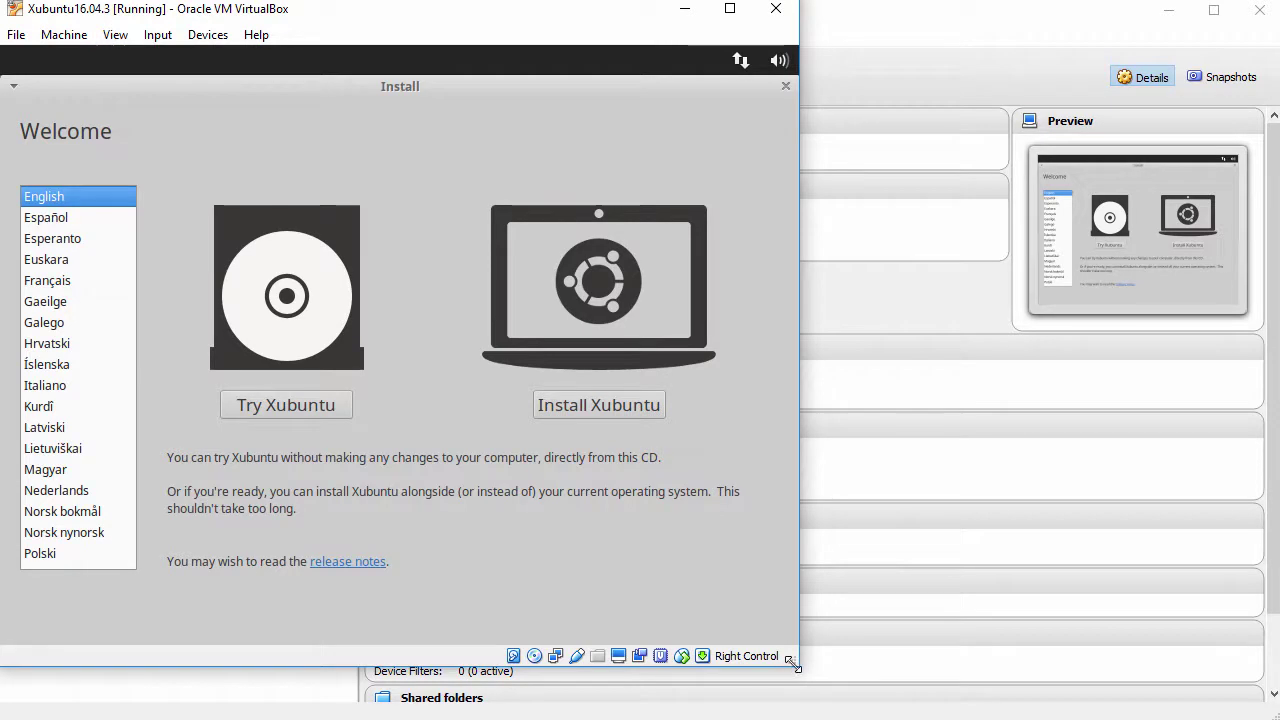
{"action": "left_click_drag", "start_coordinate": [791, 661], "coordinate": [965, 713]}
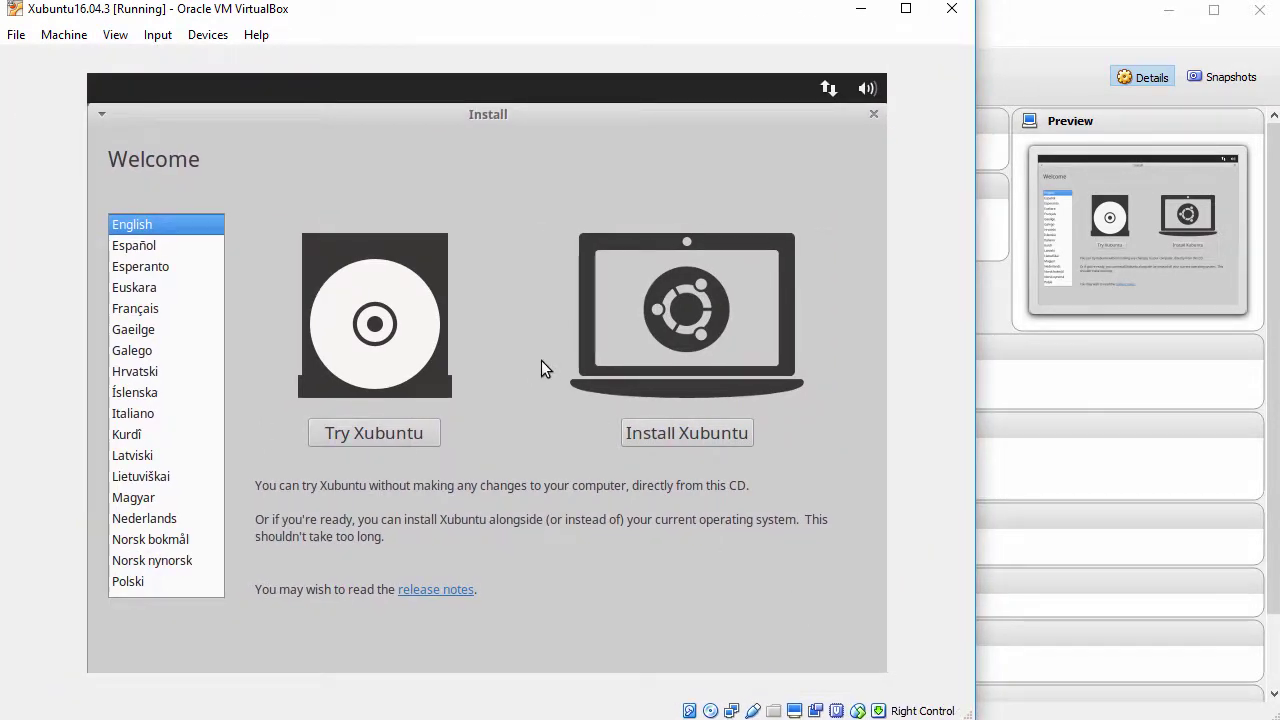
{"action": "mouse_move", "coordinate": [216, 266]}
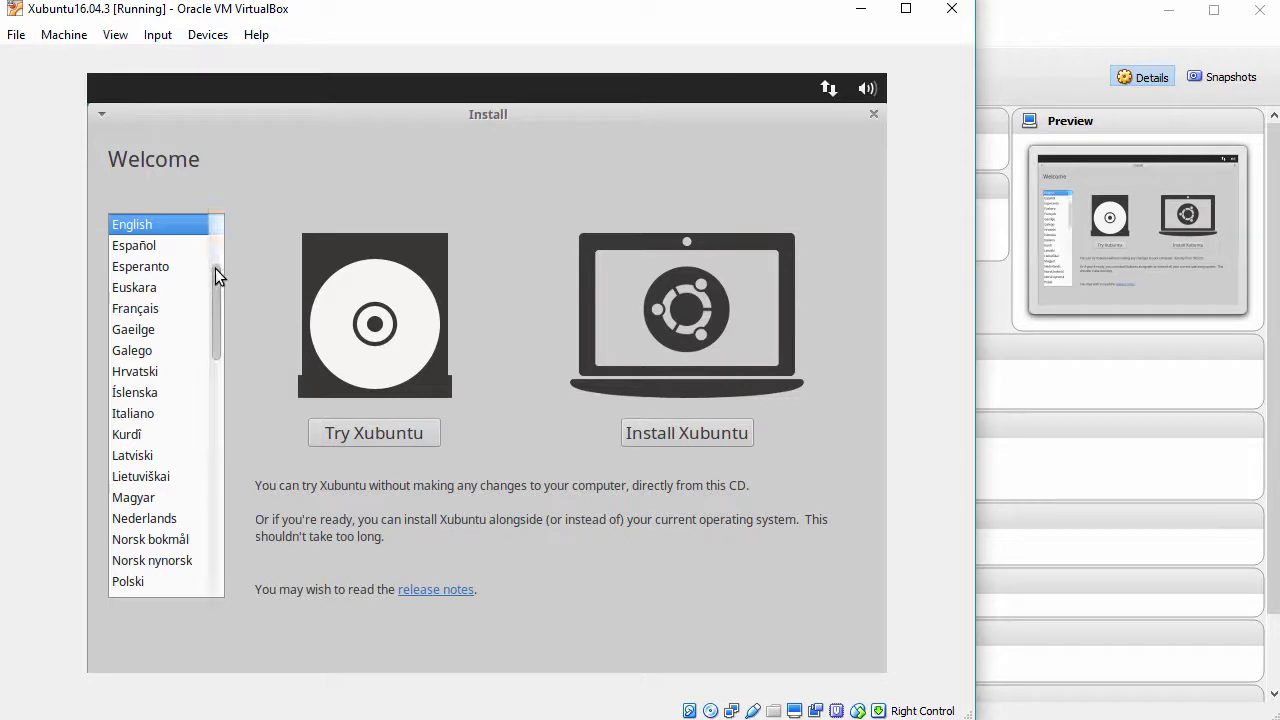
{"action": "left_click_drag", "start_coordinate": [215, 290], "coordinate": [216, 279]}
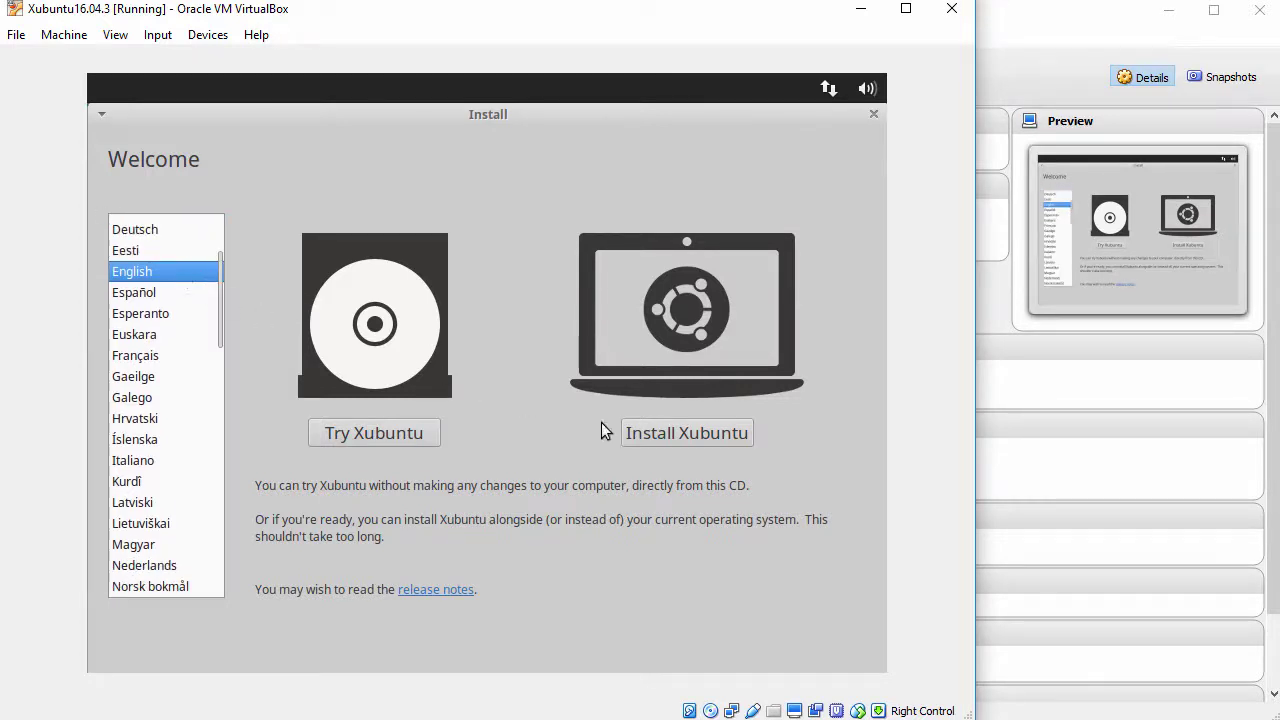
- Choose Install Xubuntu with third-party software, erasing the whole disk, and confirm the partition changes
{"action": "left_click", "coordinate": [660, 433]}
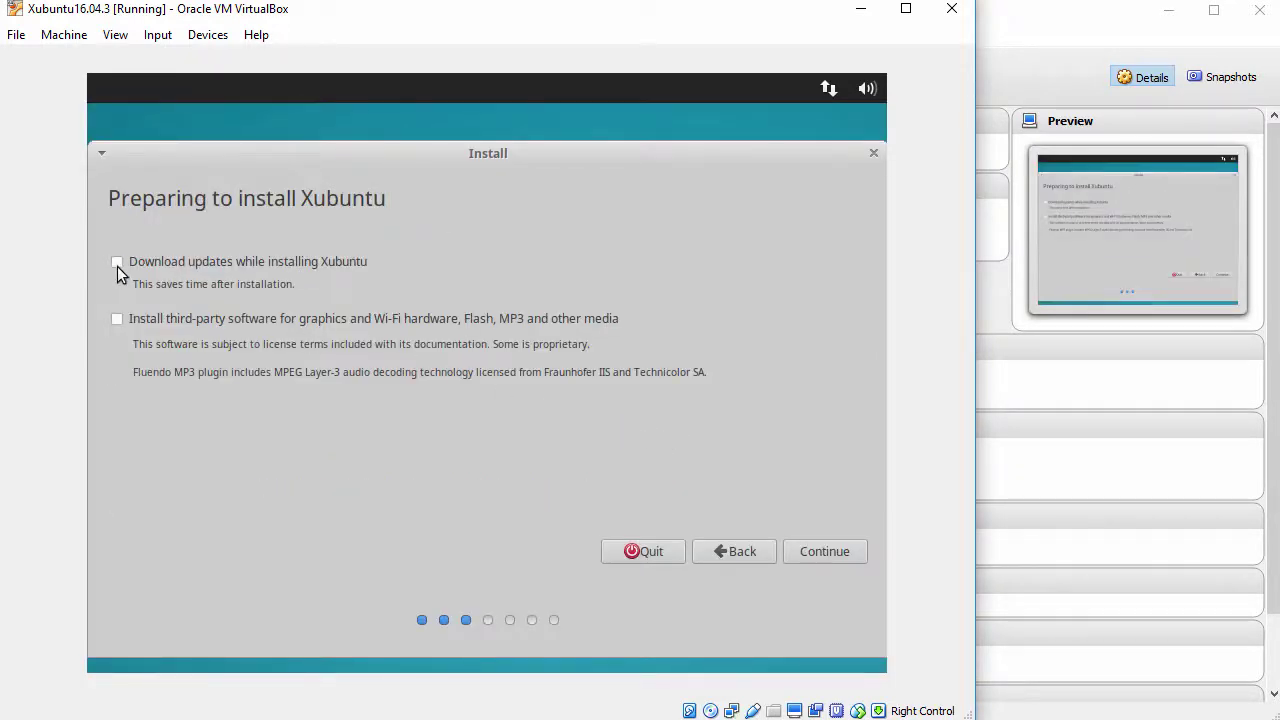
{"action": "left_click", "coordinate": [117, 322]}
{"action": "left_click", "coordinate": [806, 552]}
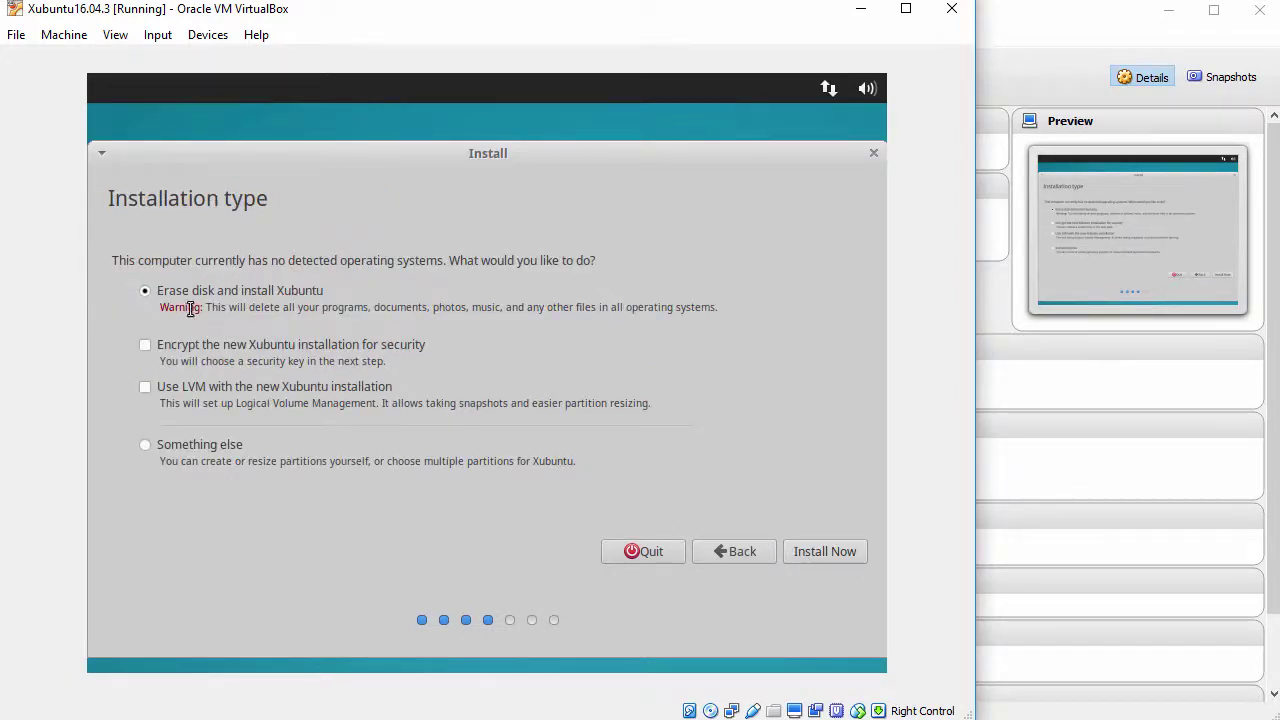
{"action": "left_click_drag", "start_coordinate": [111, 260], "coordinate": [621, 280]}
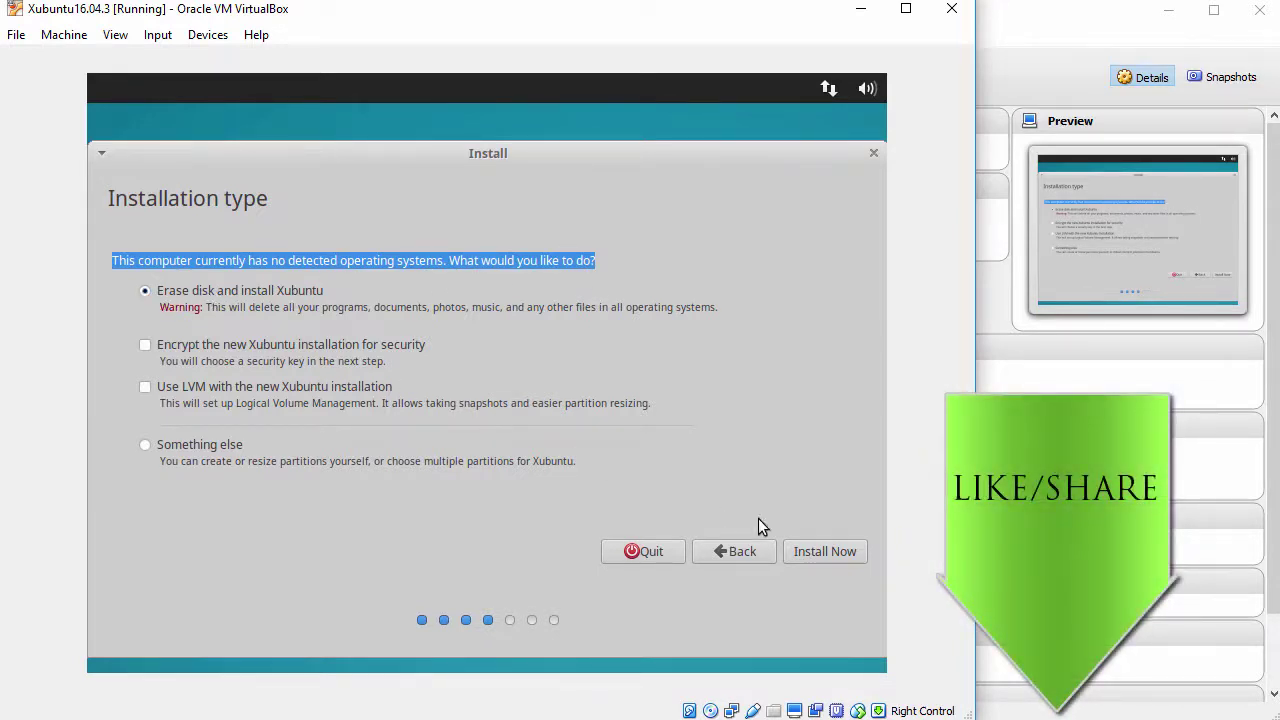
{"action": "left_click", "coordinate": [820, 553]}
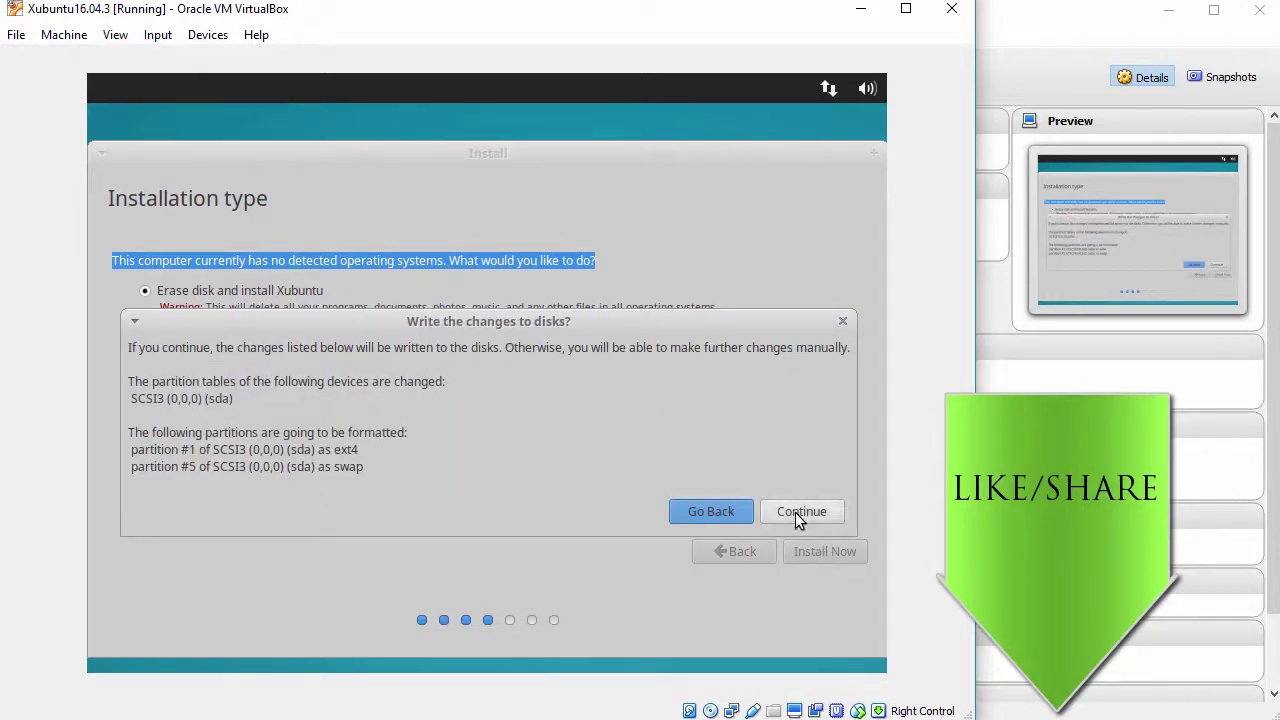
{"action": "left_click", "coordinate": [797, 515]}
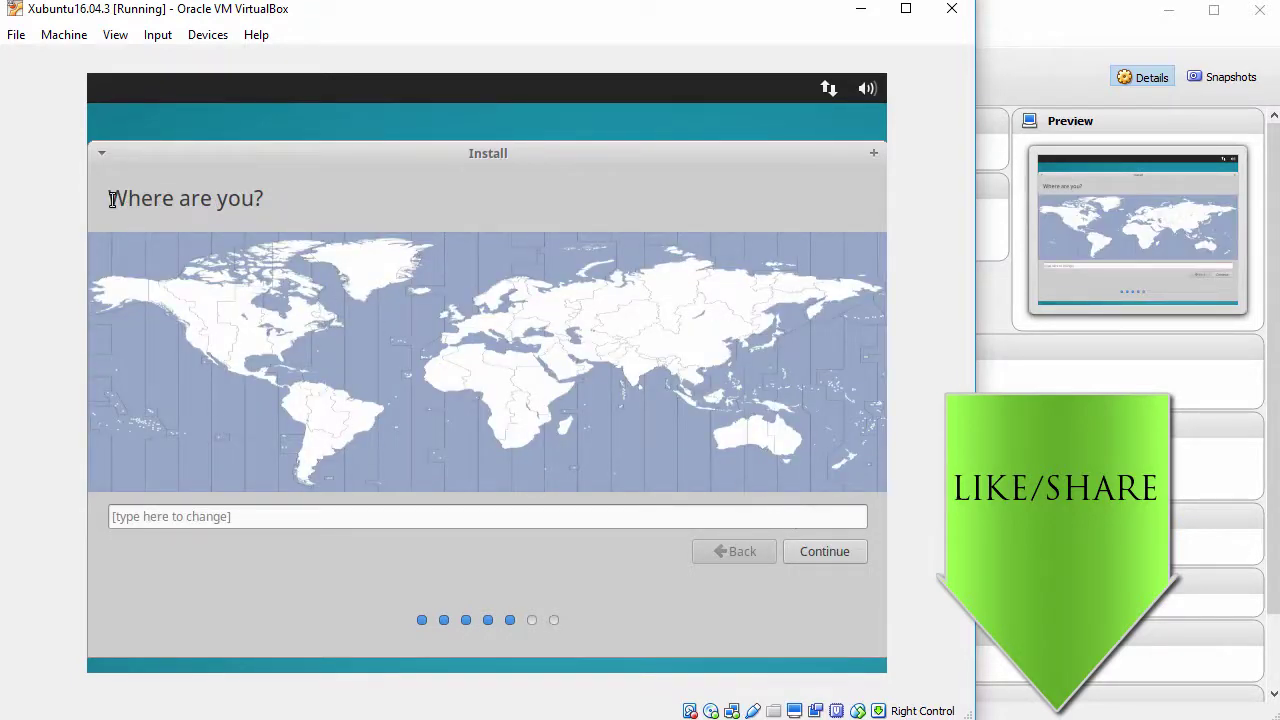
- Set the time zone to Chicago and keep the English (US) keyboard layout
{"action": "left_click_drag", "start_coordinate": [112, 198], "coordinate": [300, 208]}
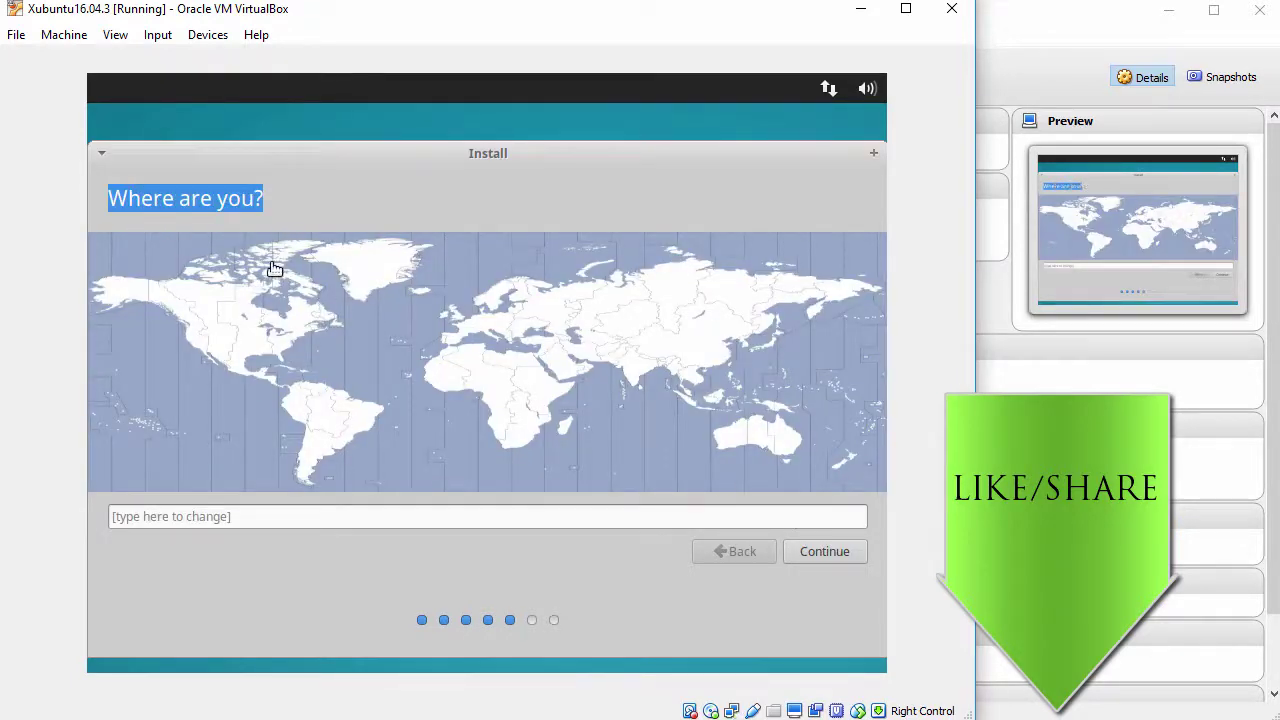
{"action": "left_click", "coordinate": [247, 333]}
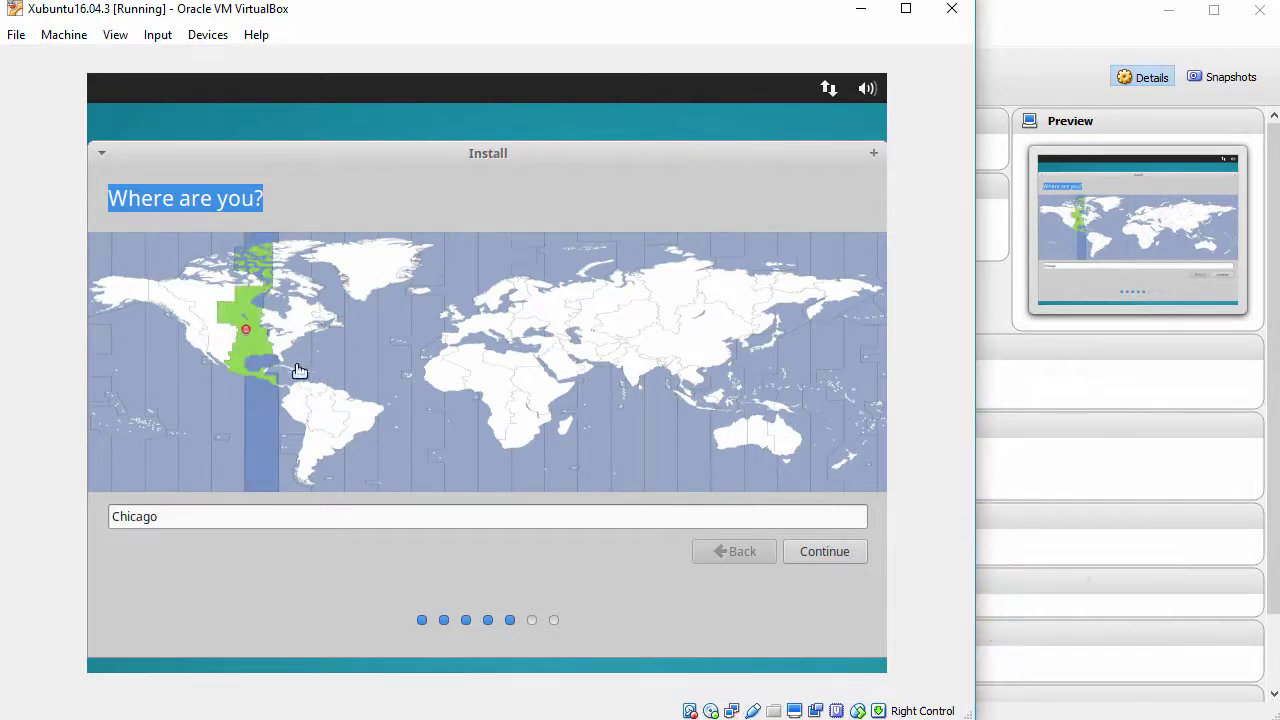
{"action": "left_click", "coordinate": [815, 548]}
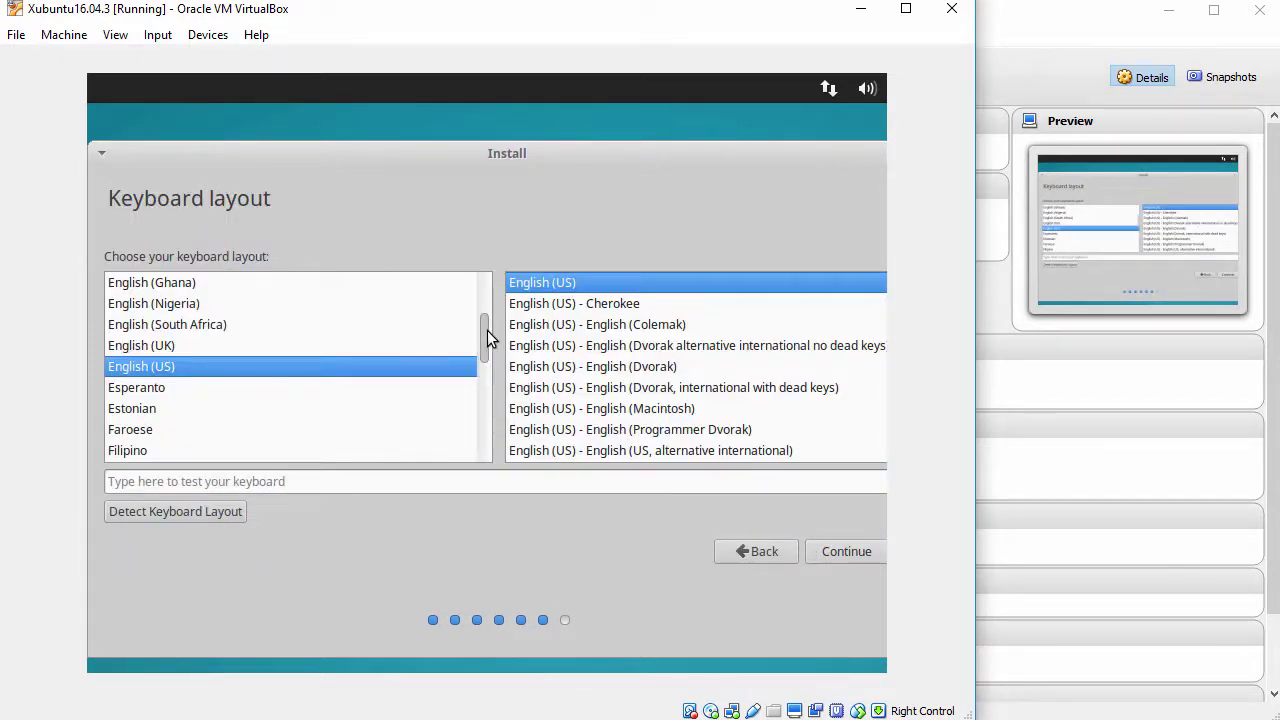
{"action": "scroll", "coordinate": [485, 343], "scroll_direction": "down", "scroll_amount": 3}
{"action": "scroll", "coordinate": [485, 343], "scroll_direction": "up", "scroll_amount": 2}
{"action": "scroll", "coordinate": [485, 343], "scroll_direction": "up", "scroll_amount": 2}
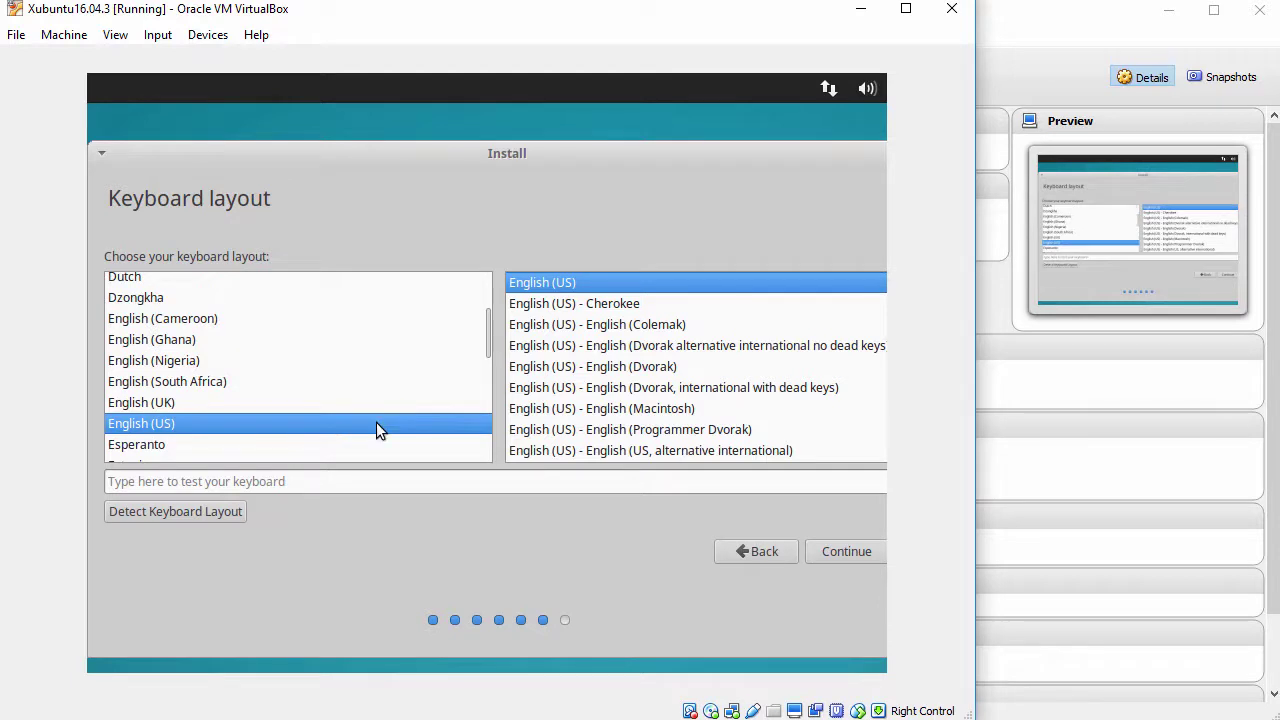
{"action": "left_click", "coordinate": [832, 551]}
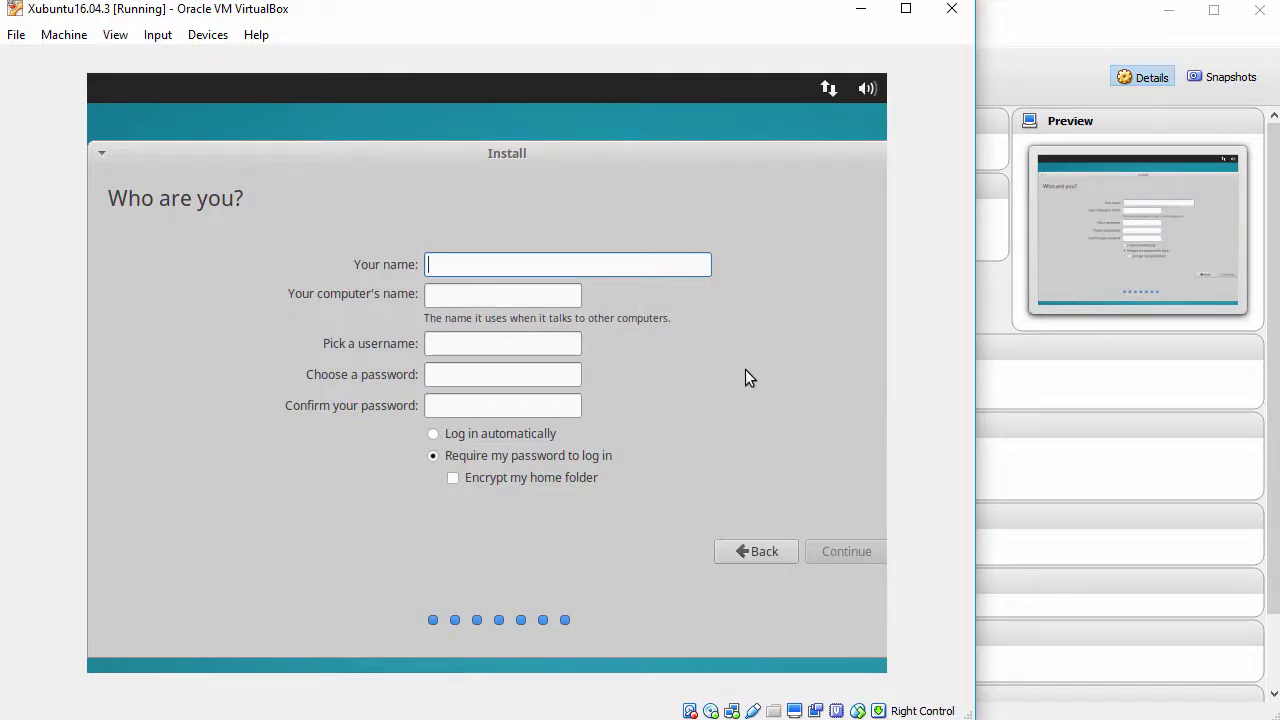
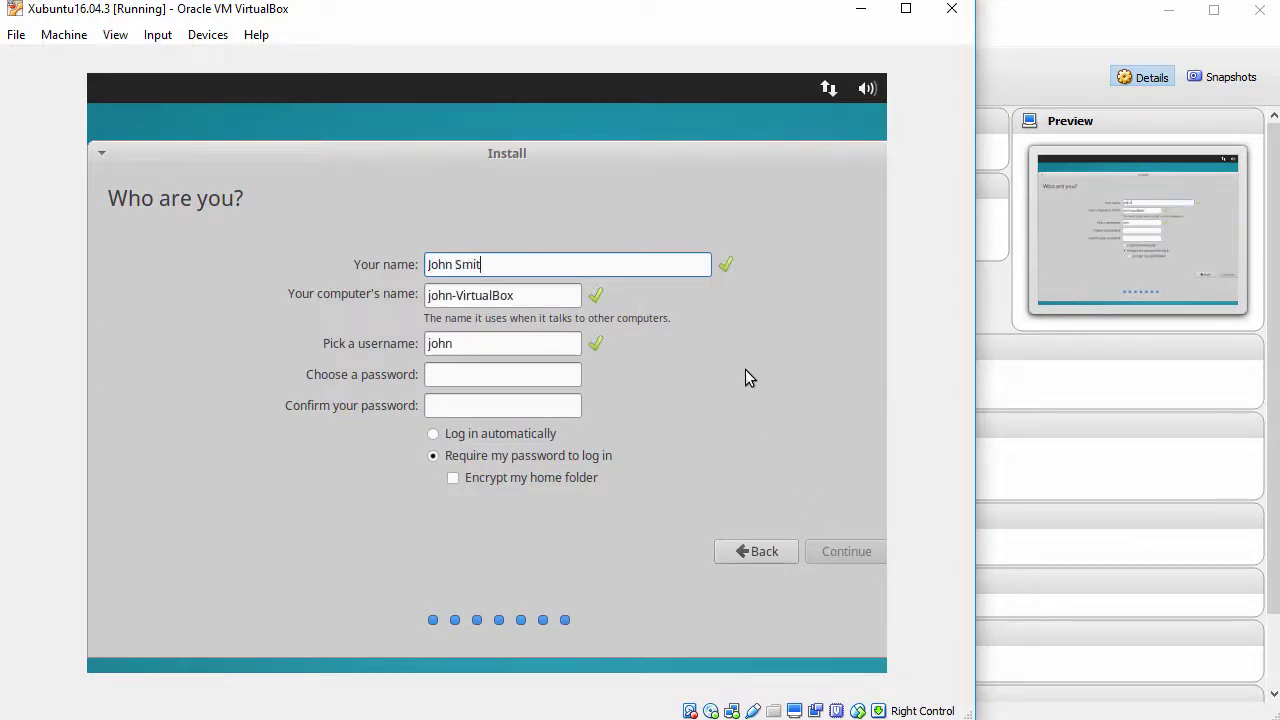
- Enter the user's full name, computer name xubuntu16, and a confirmed account password, then continue
{"action": "key", "text": "Tab"}
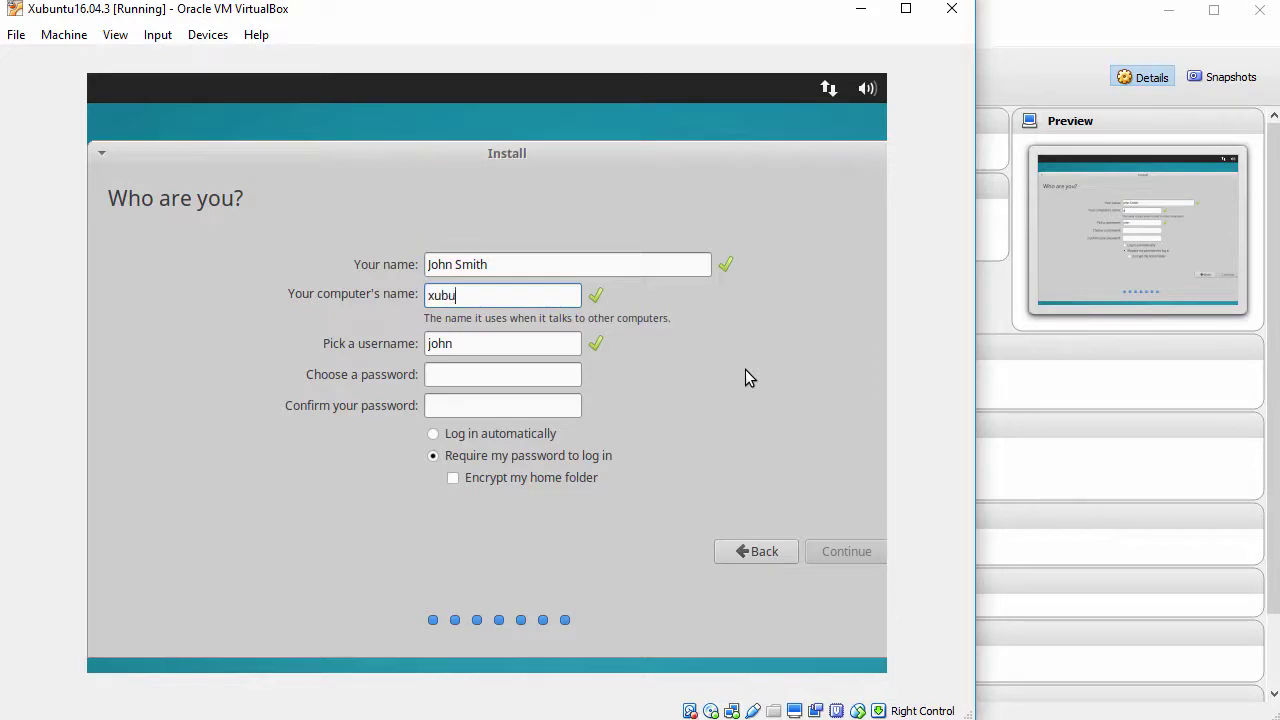
{"action": "key", "text": "Tab"}
{"action": "key", "text": "Tab"}
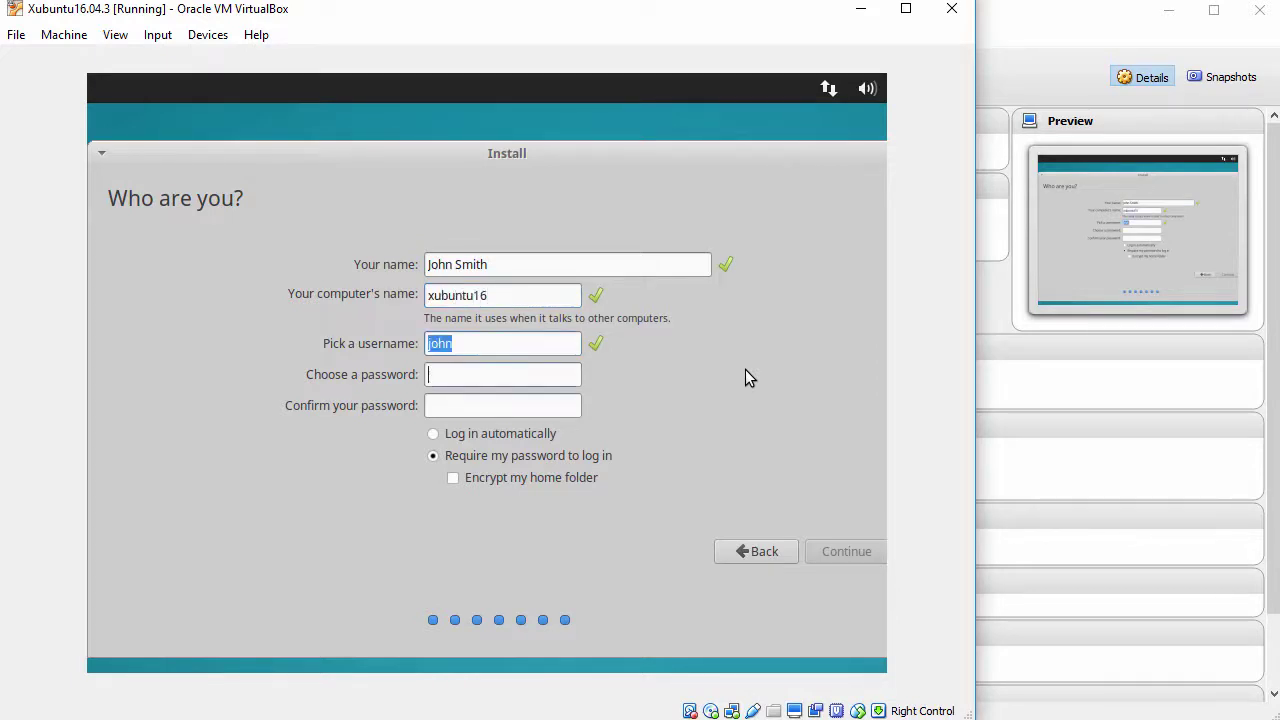
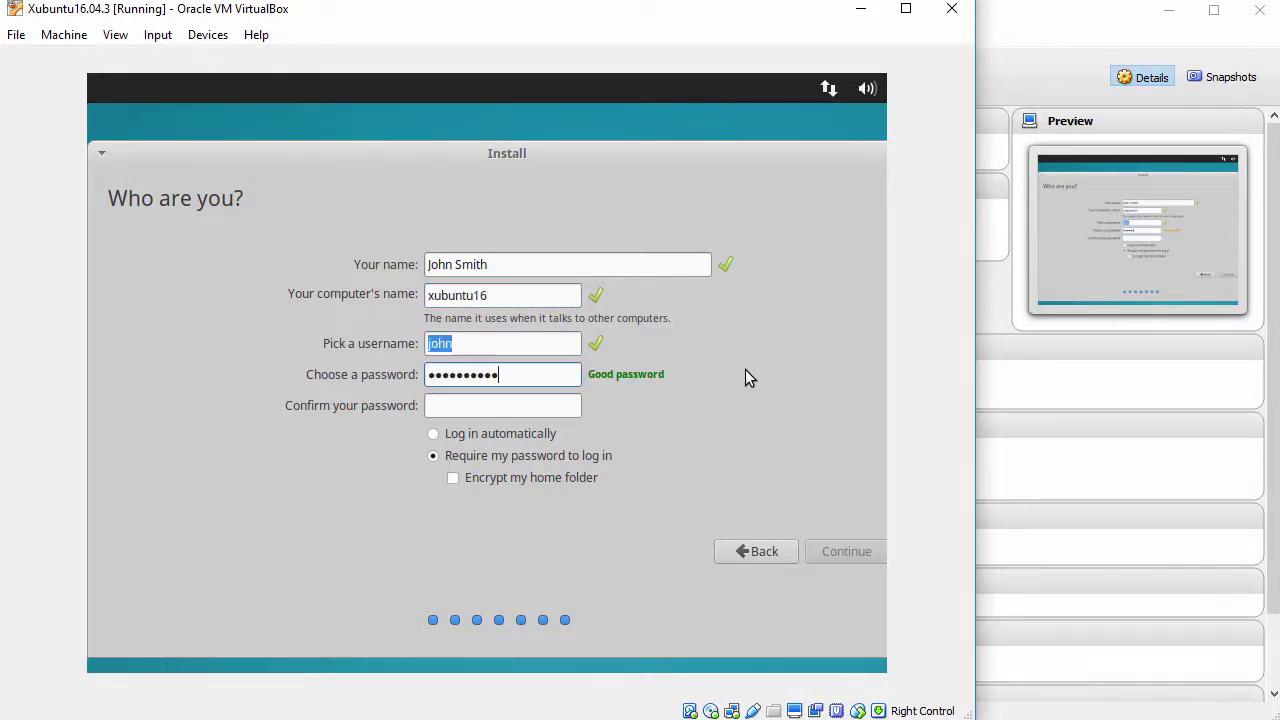
{"action": "key", "text": "Tab"}
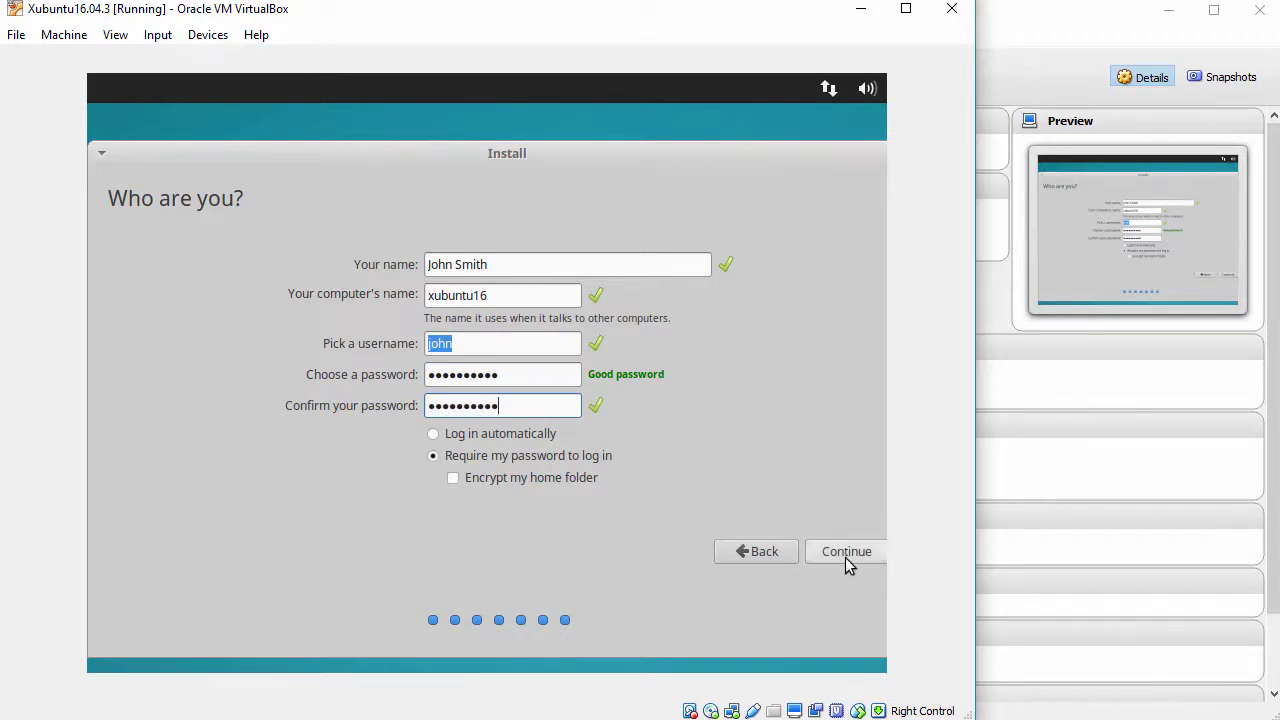
{"action": "left_click", "coordinate": [845, 555]}
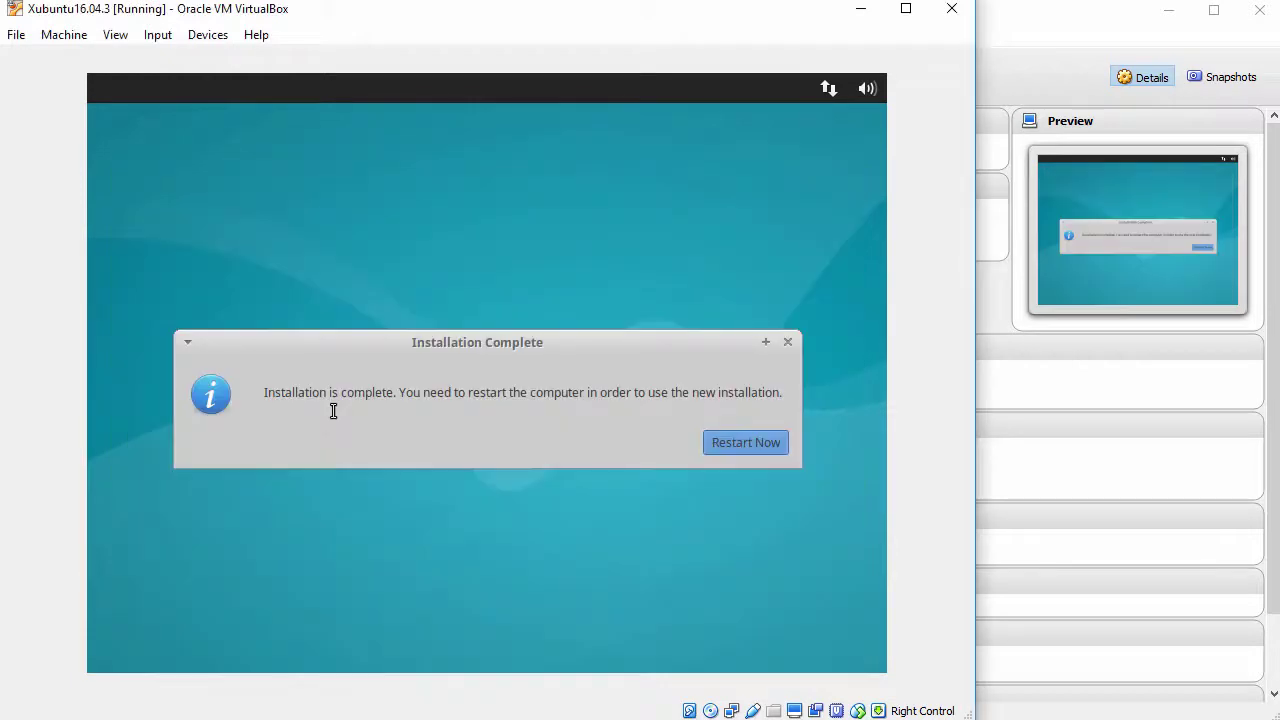
- Restart the finished installation and continue past the remove-installation-medium prompt
{"action": "left_click_drag", "start_coordinate": [272, 390], "coordinate": [403, 390]}
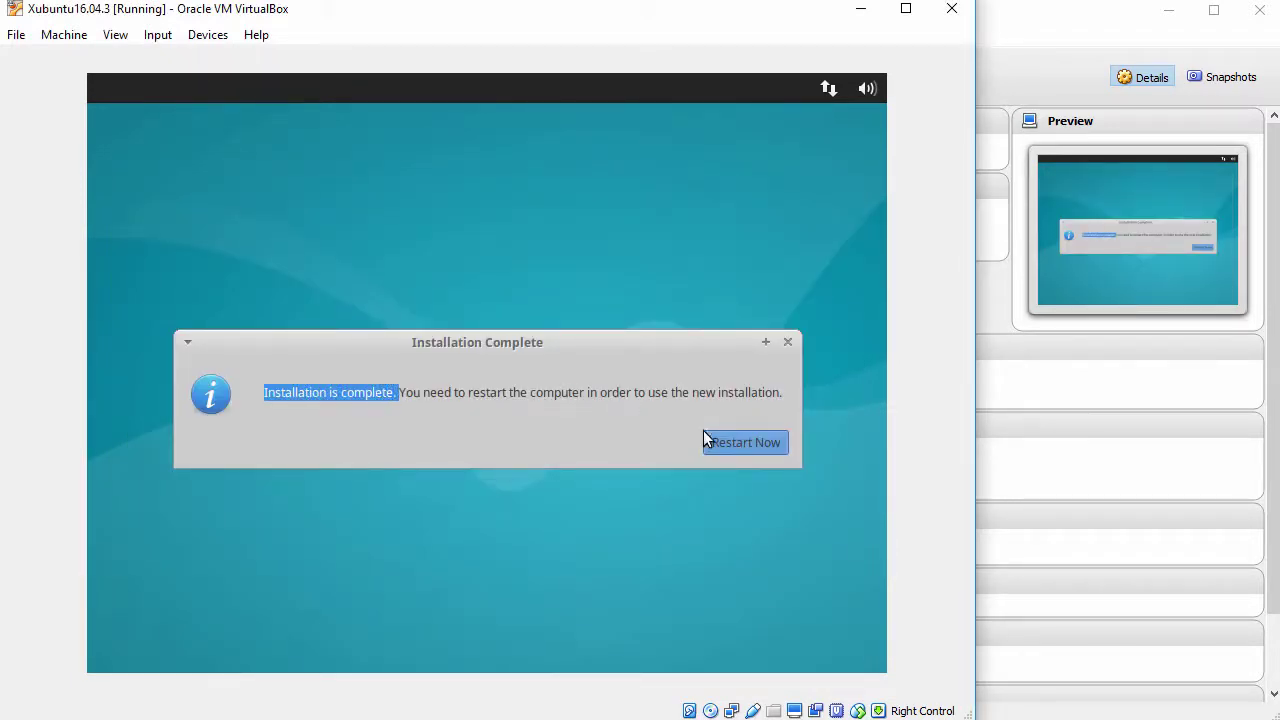
{"action": "left_click", "coordinate": [731, 440]}
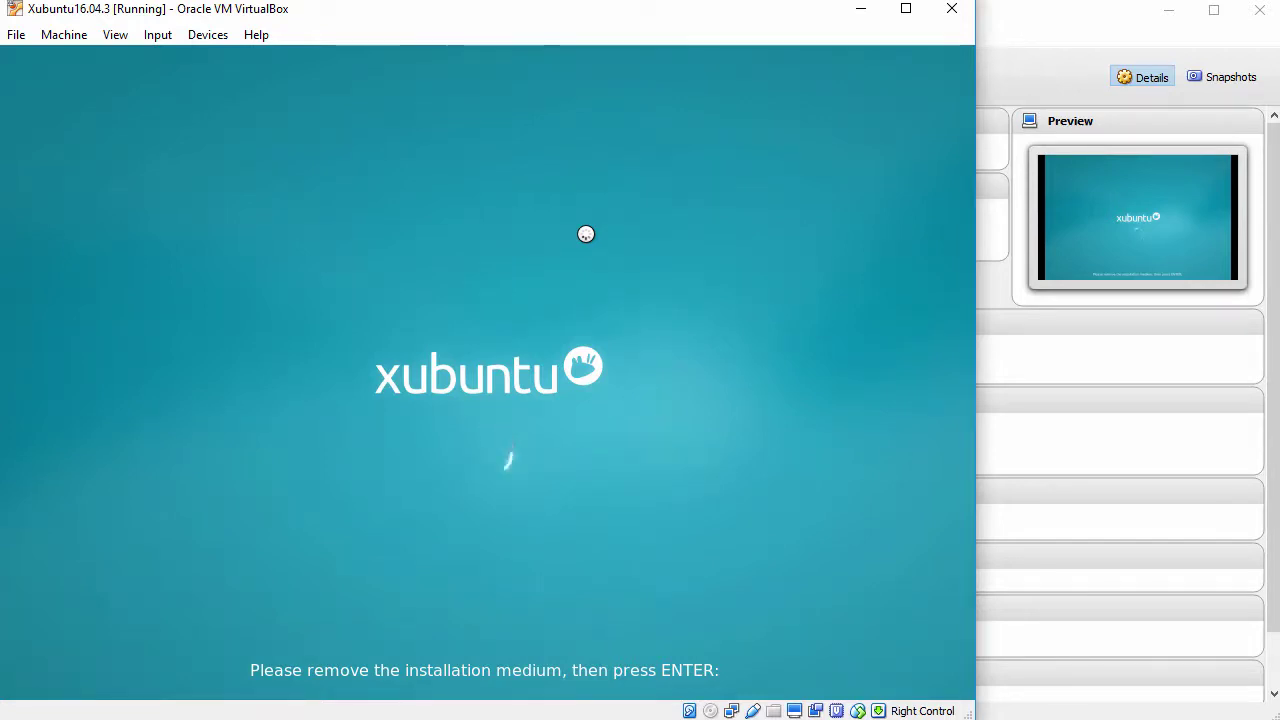
{"action": "key", "text": "Return"}
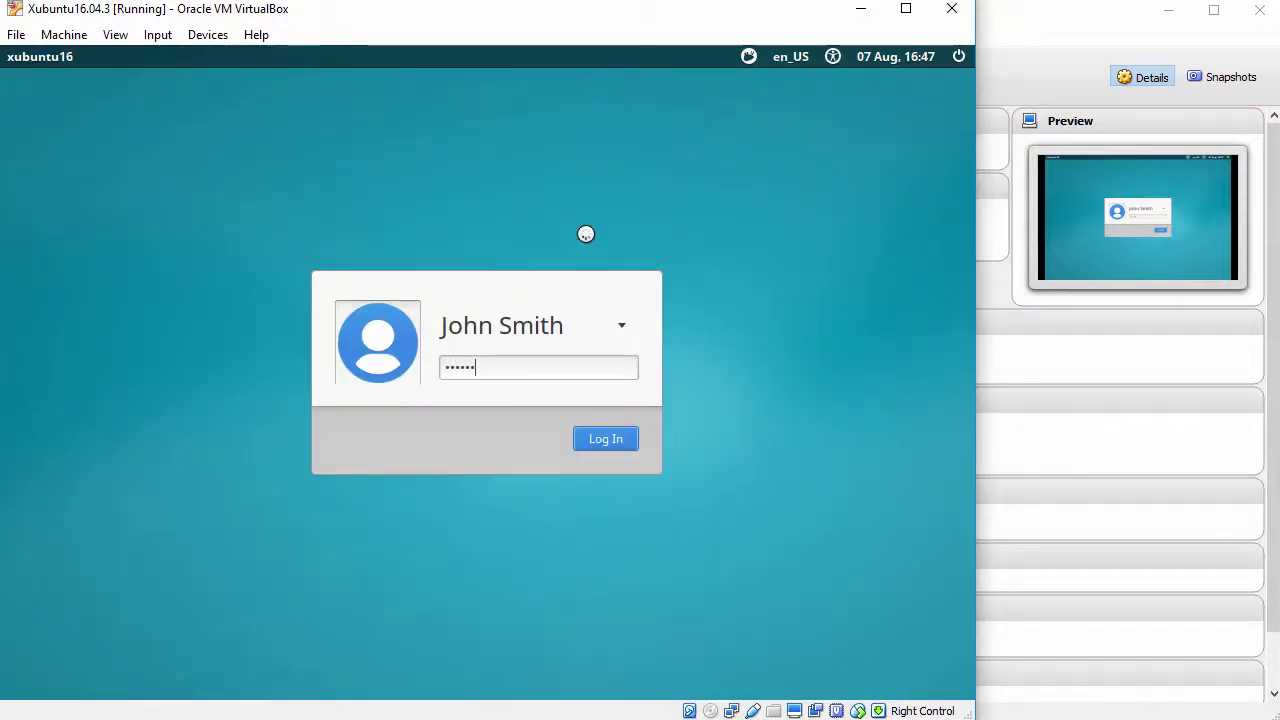
- Log in to the Xubuntu desktop and widen the VM window so the guest display rescales
{"action": "left_click", "coordinate": [605, 440]}
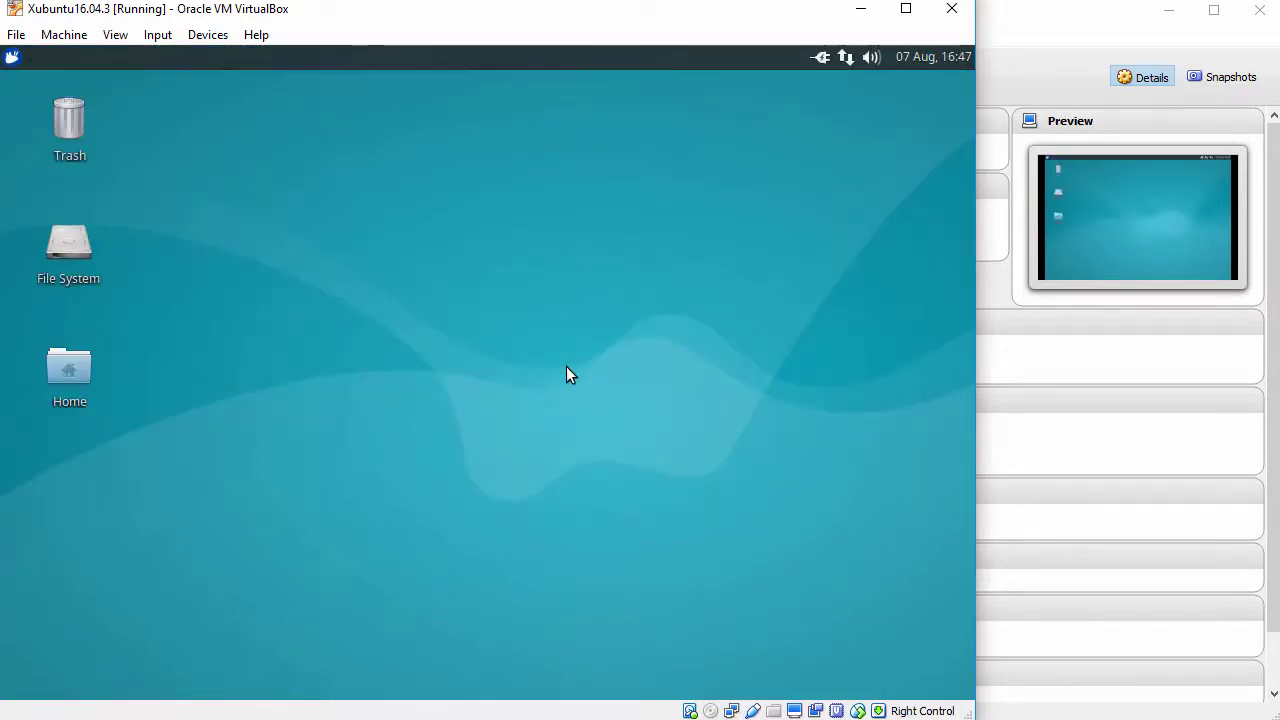
{"action": "left_click", "coordinate": [13, 58]}
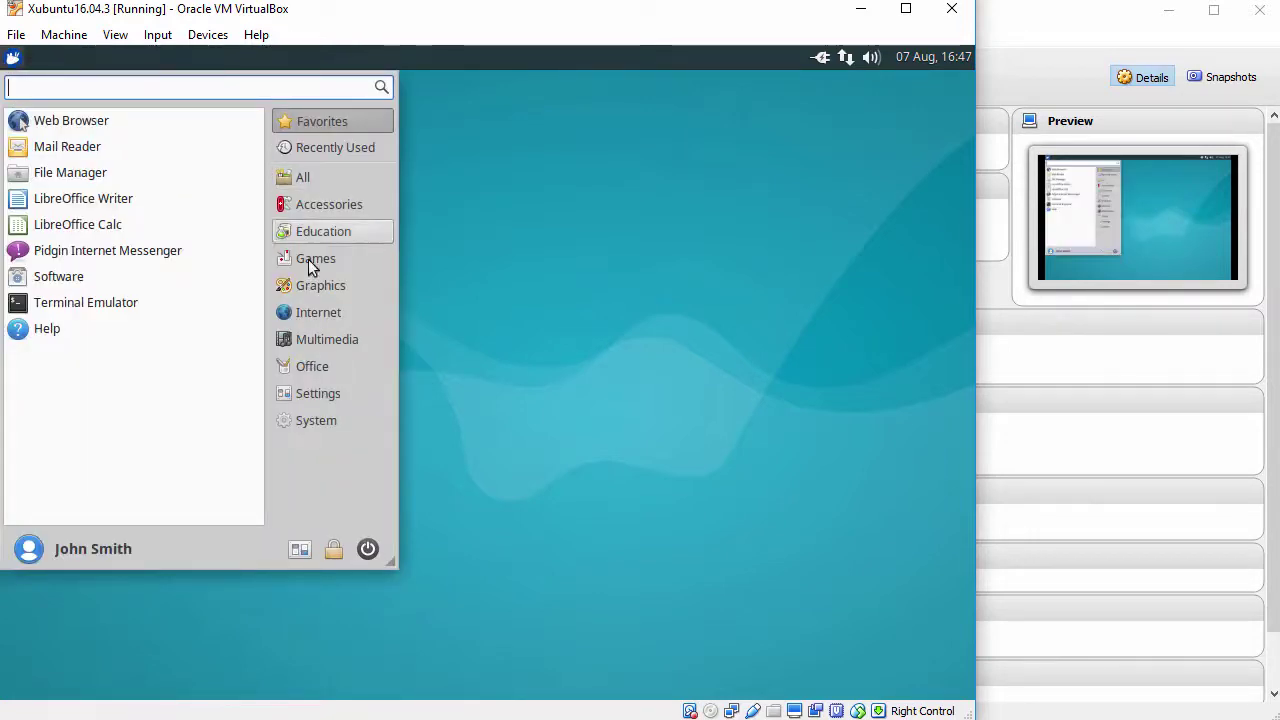
{"action": "left_click", "coordinate": [508, 380]}
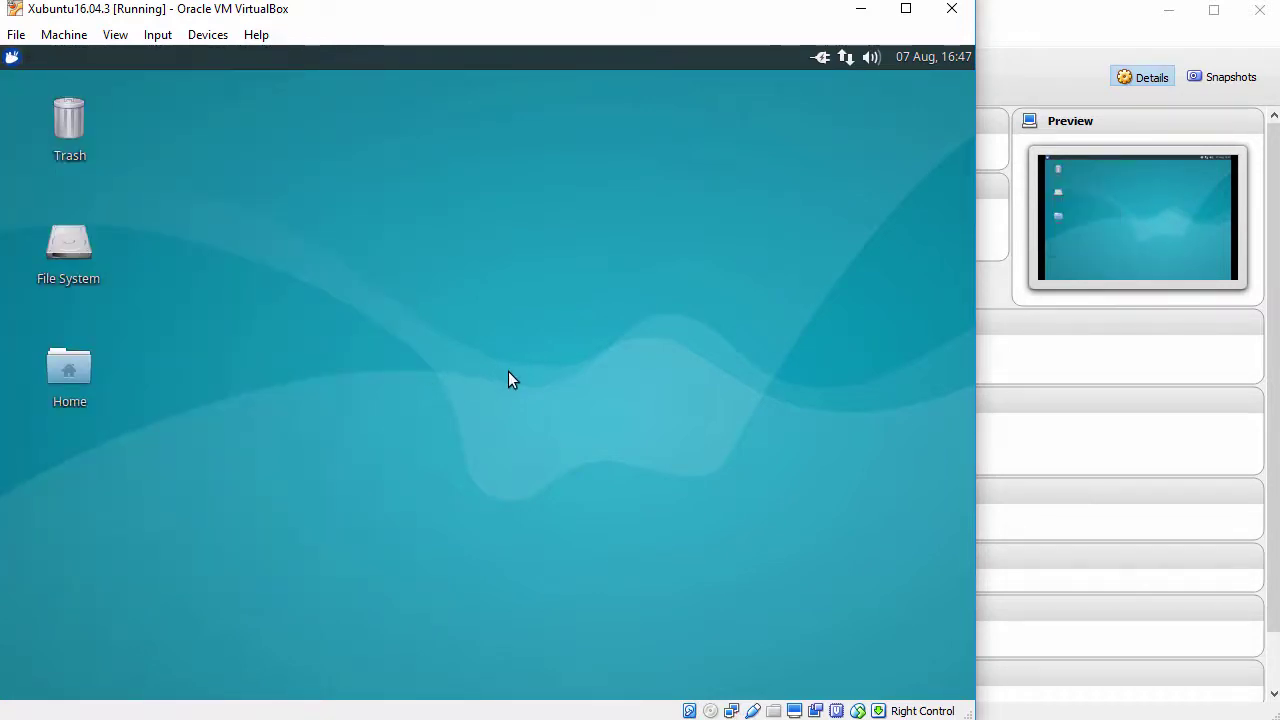
{"action": "left_click", "coordinate": [116, 35]}
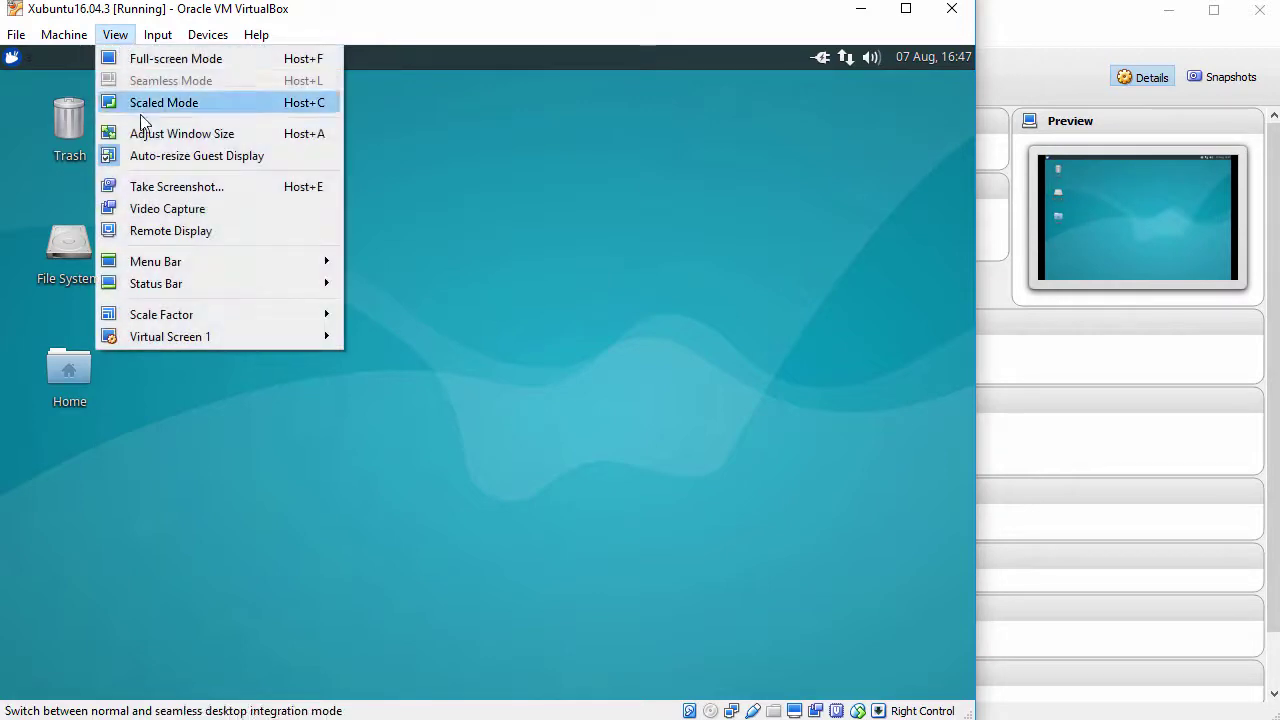
{"action": "left_click", "coordinate": [685, 465]}
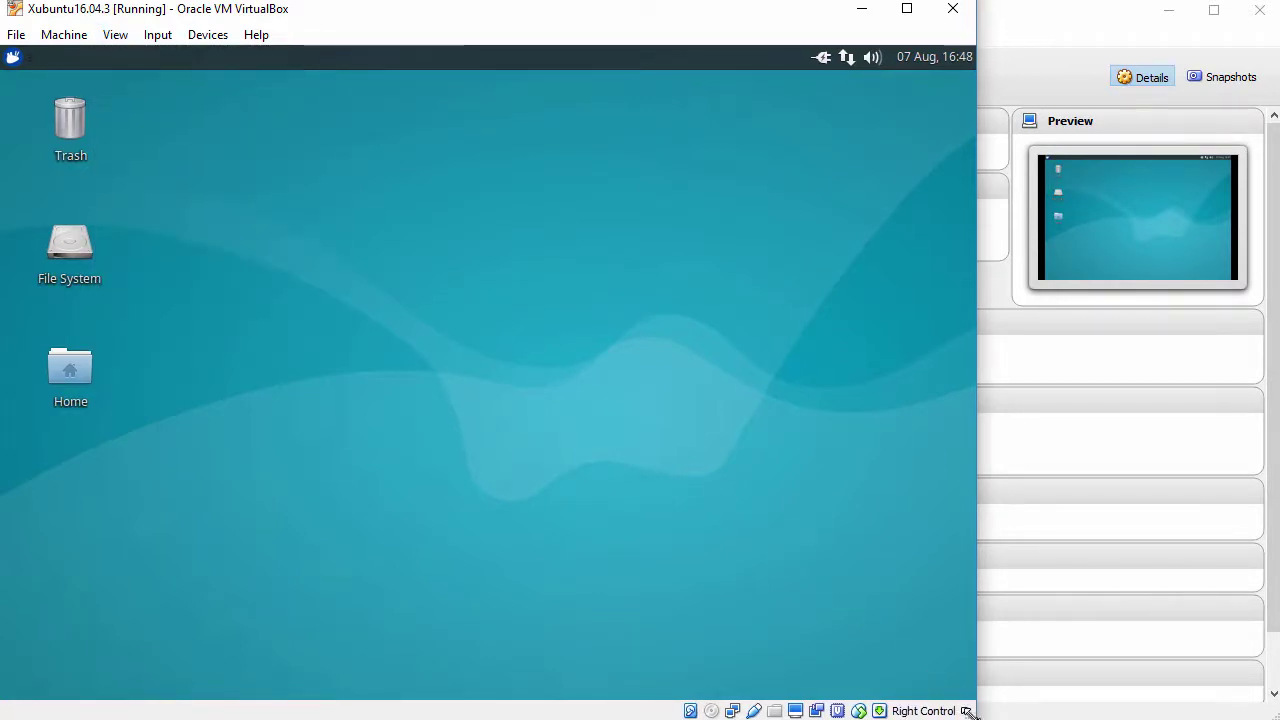
{"action": "left_click_drag", "start_coordinate": [975, 714], "coordinate": [1066, 714]}
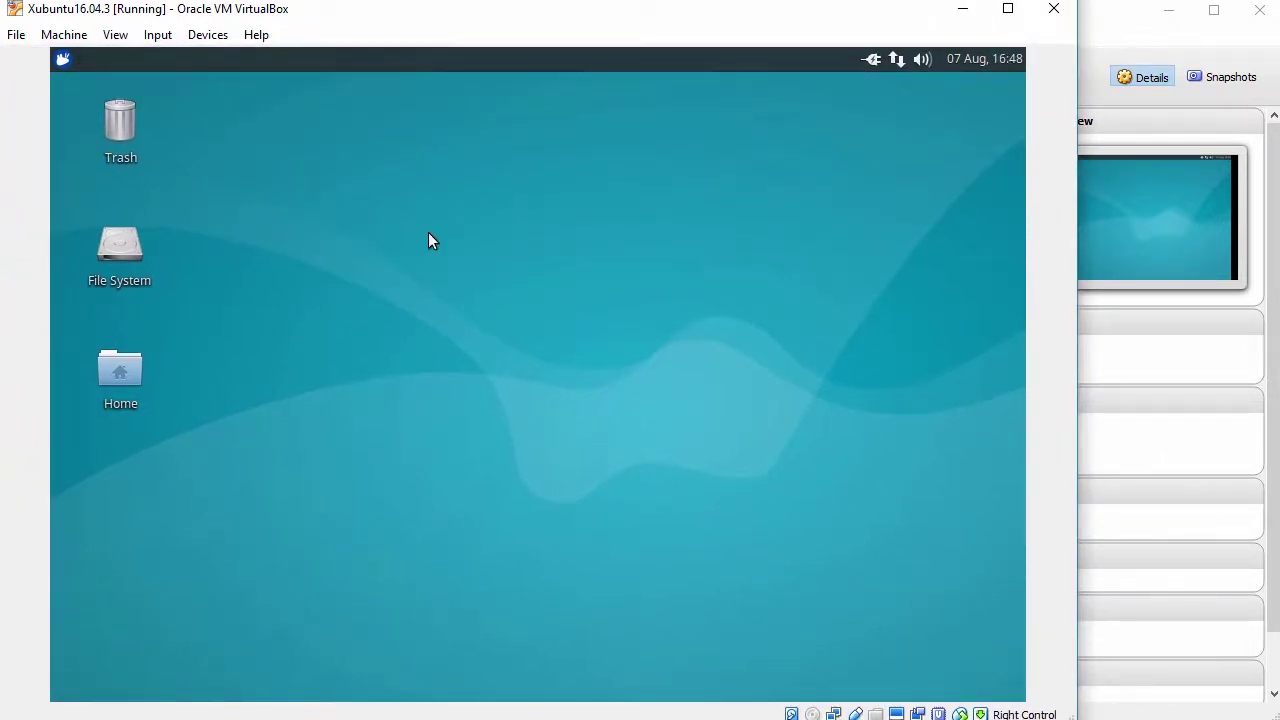
- Open a terminal on the Desktop, set its font to DejaVu Sans Mono 12, and enlarge its window
{"action": "right_click", "coordinate": [323, 116]}
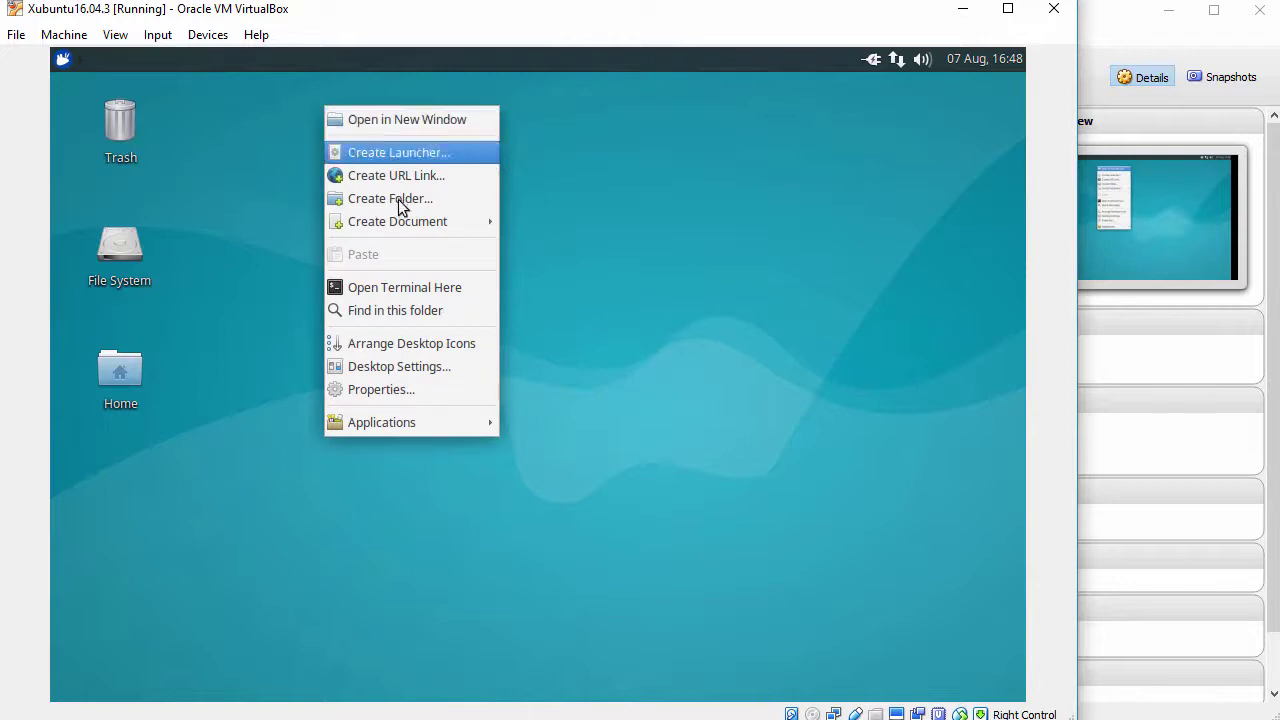
{"action": "left_click", "coordinate": [399, 287]}
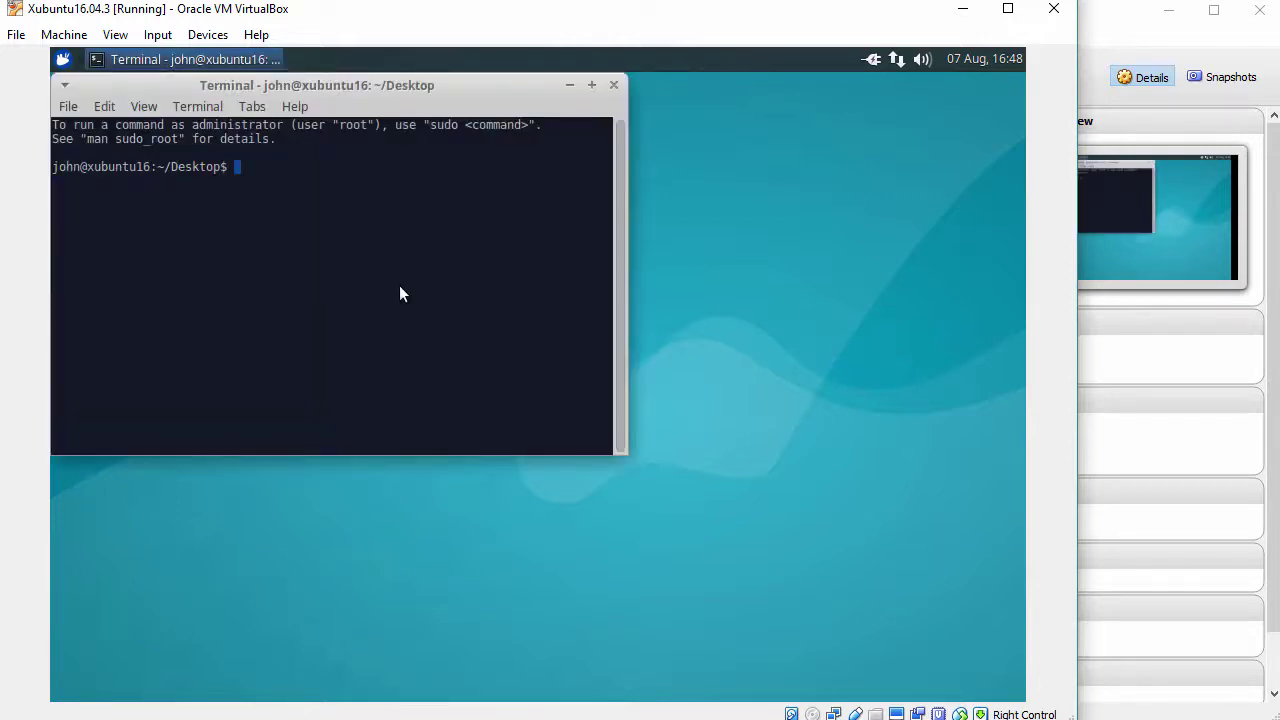
{"action": "left_click", "coordinate": [105, 106]}
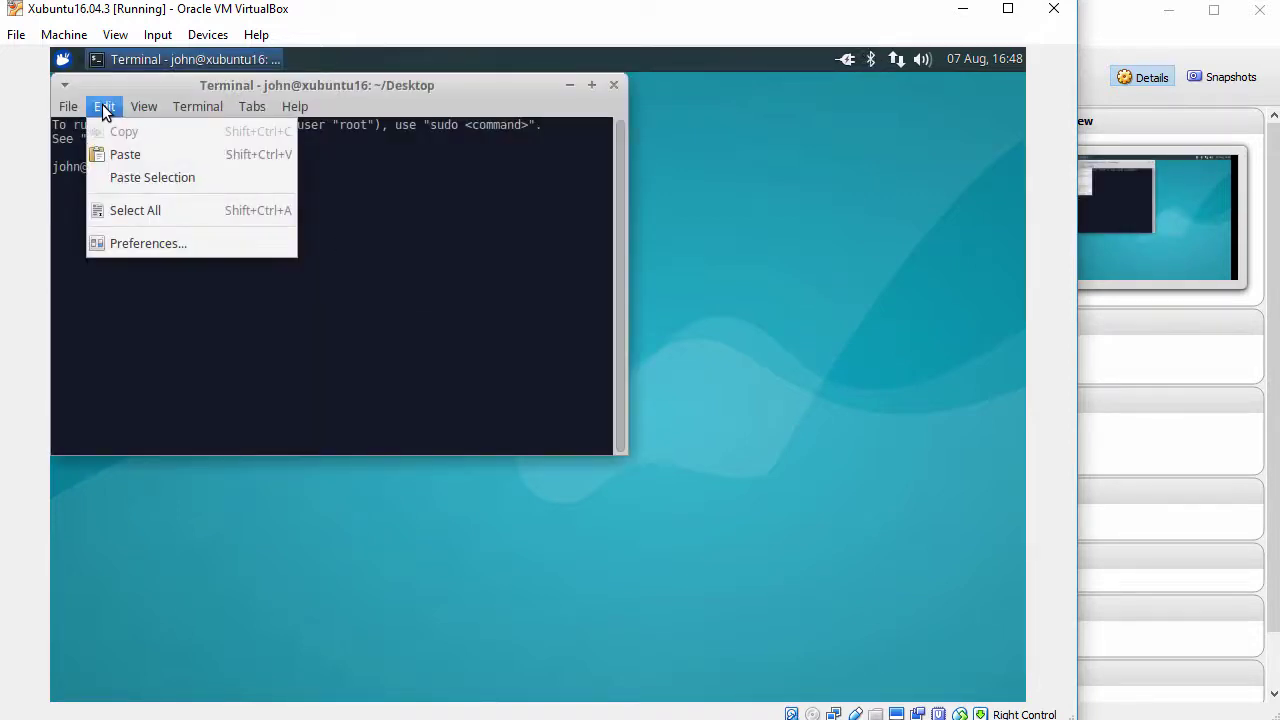
{"action": "left_click", "coordinate": [127, 247]}
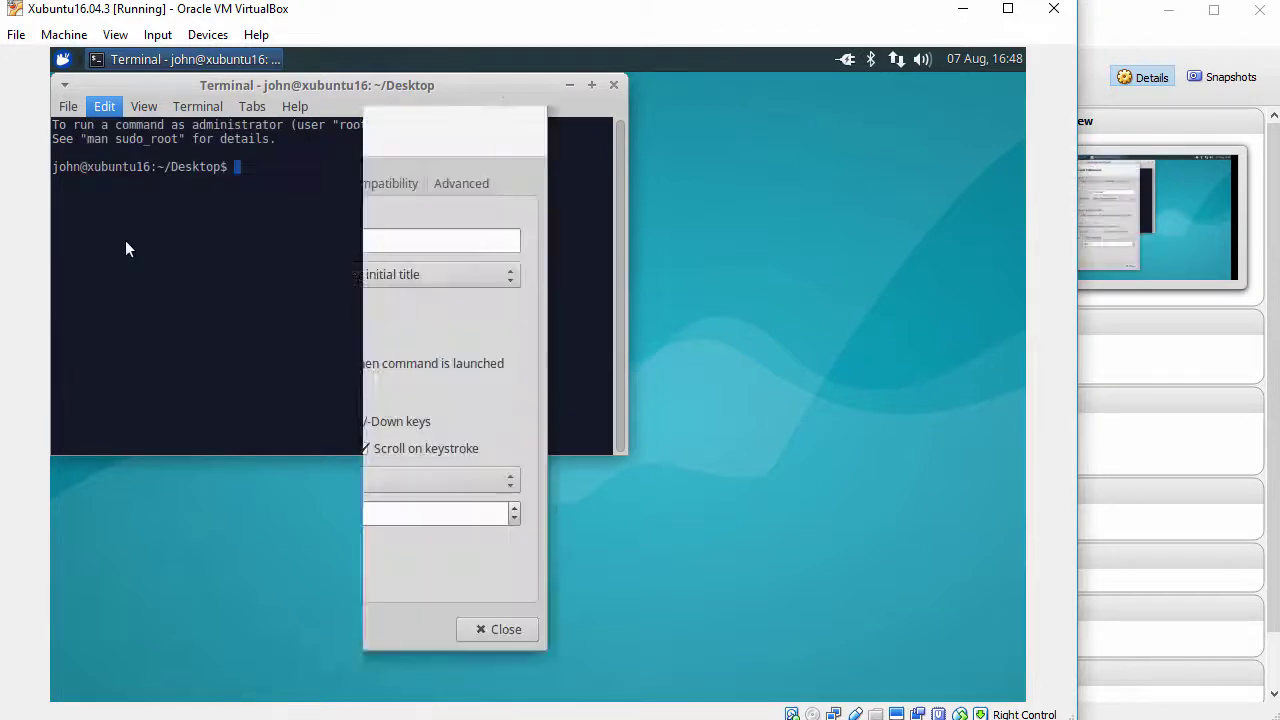
{"action": "left_click", "coordinate": [240, 185]}
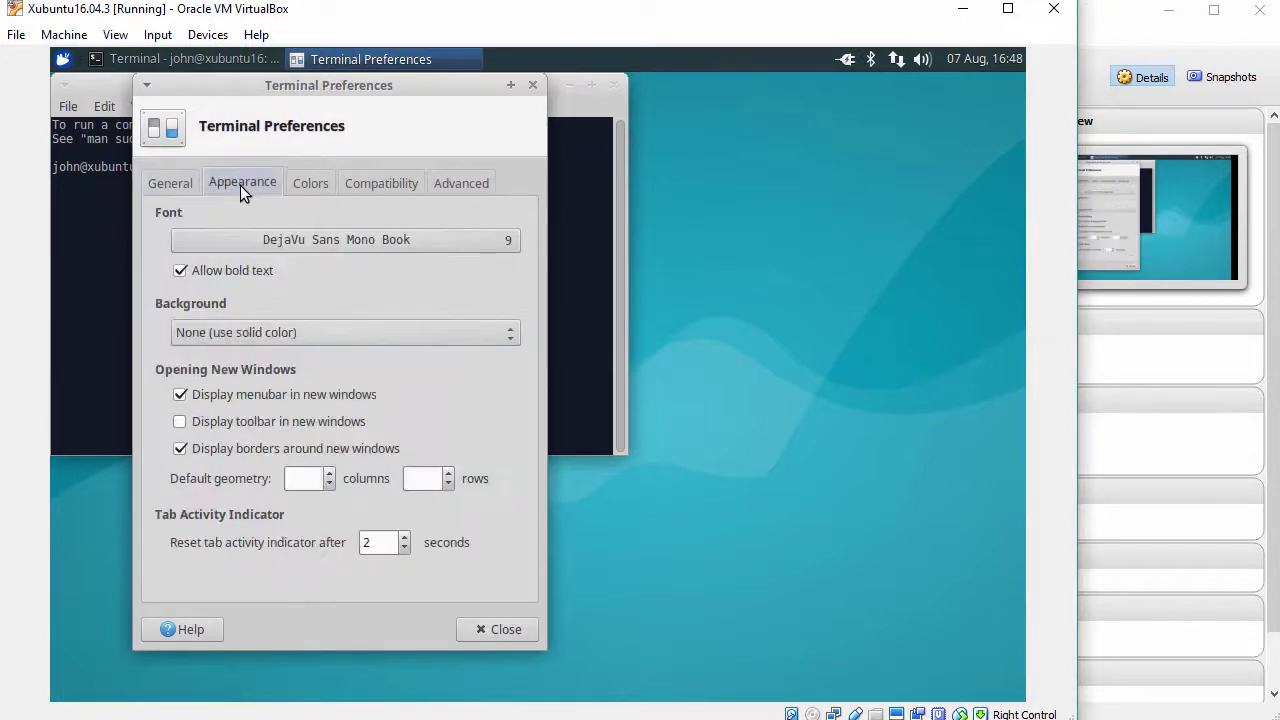
{"action": "left_click", "coordinate": [509, 243]}
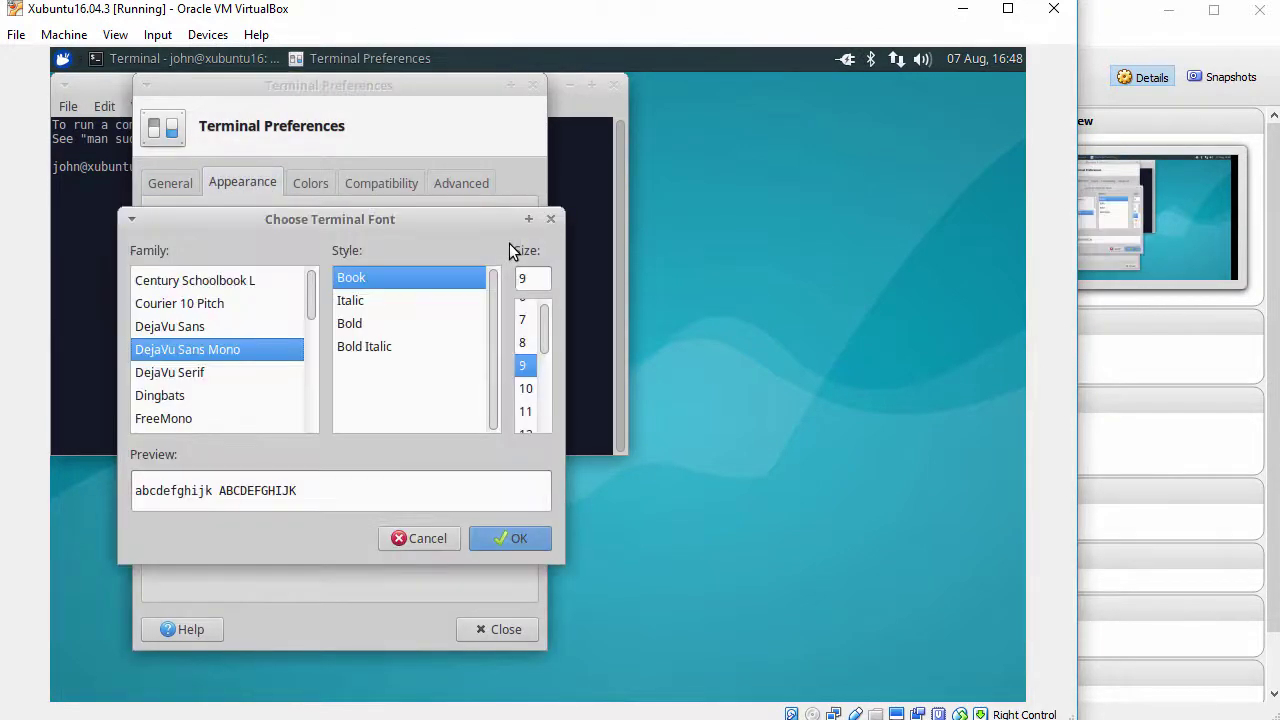
{"action": "scroll", "coordinate": [545, 333], "scroll_direction": "down", "scroll_amount": 1}
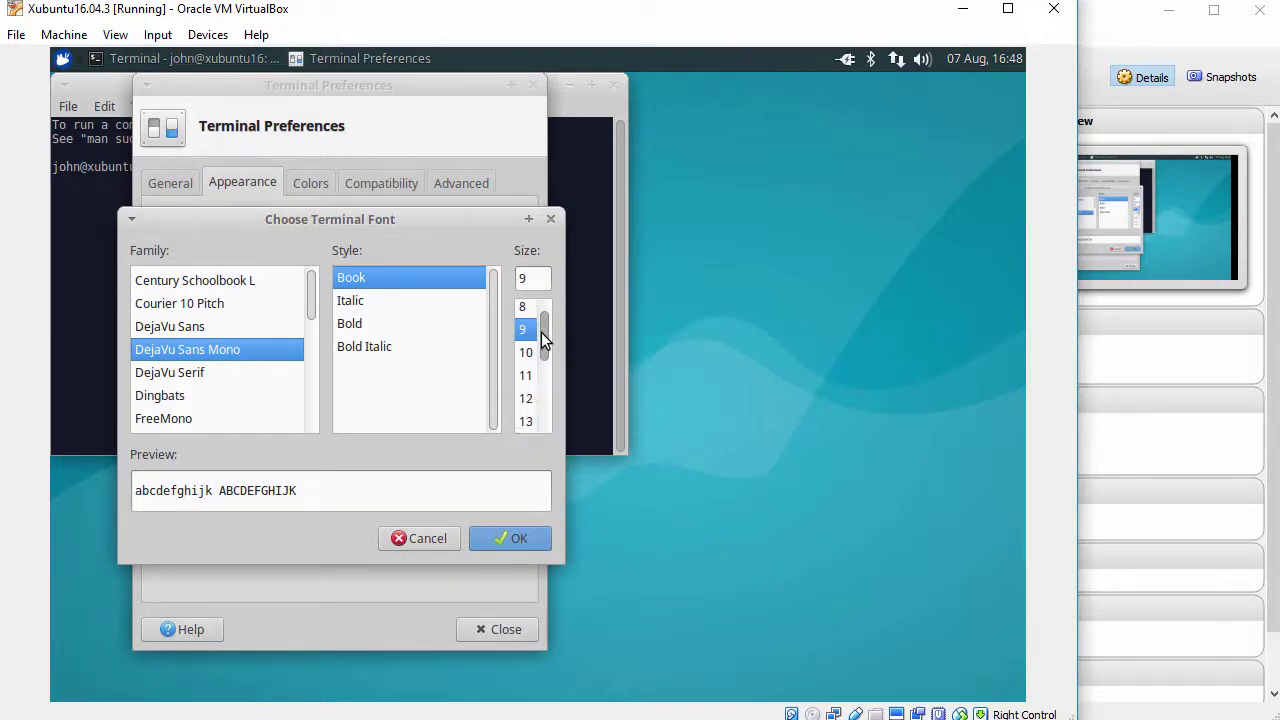
{"action": "left_click", "coordinate": [526, 398]}
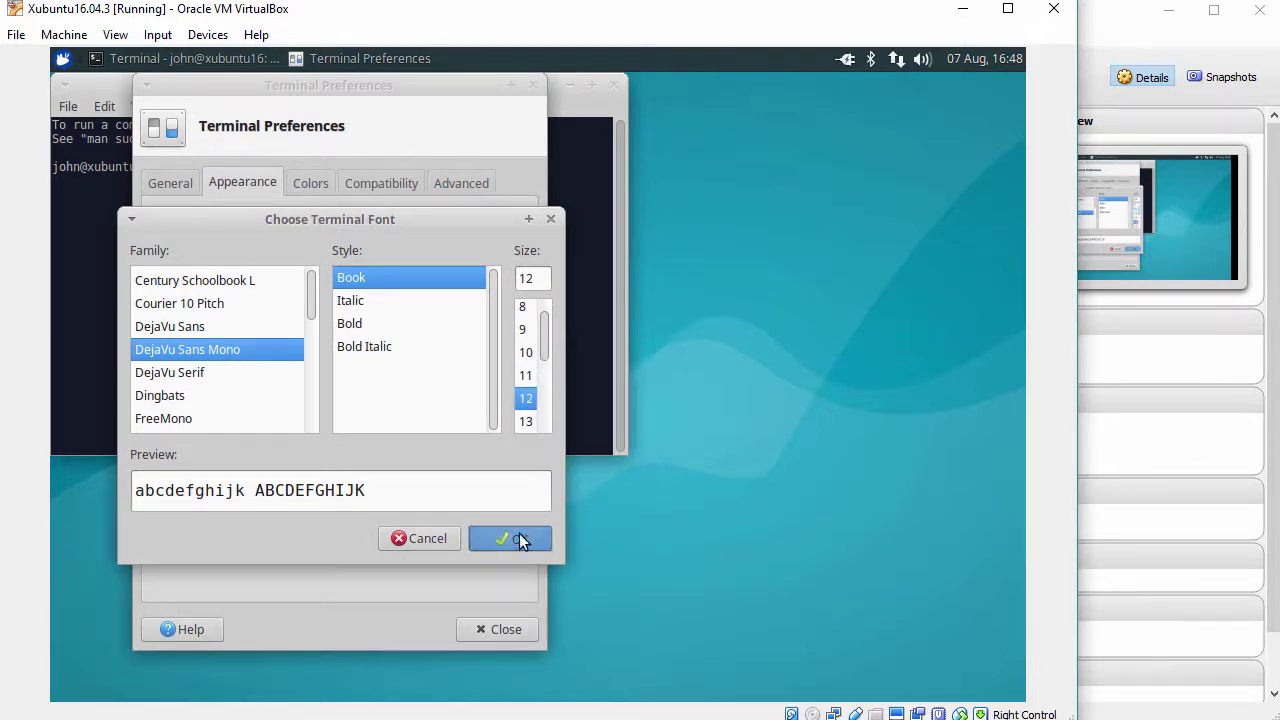
{"action": "left_click", "coordinate": [519, 540]}
{"action": "left_click", "coordinate": [495, 628]}
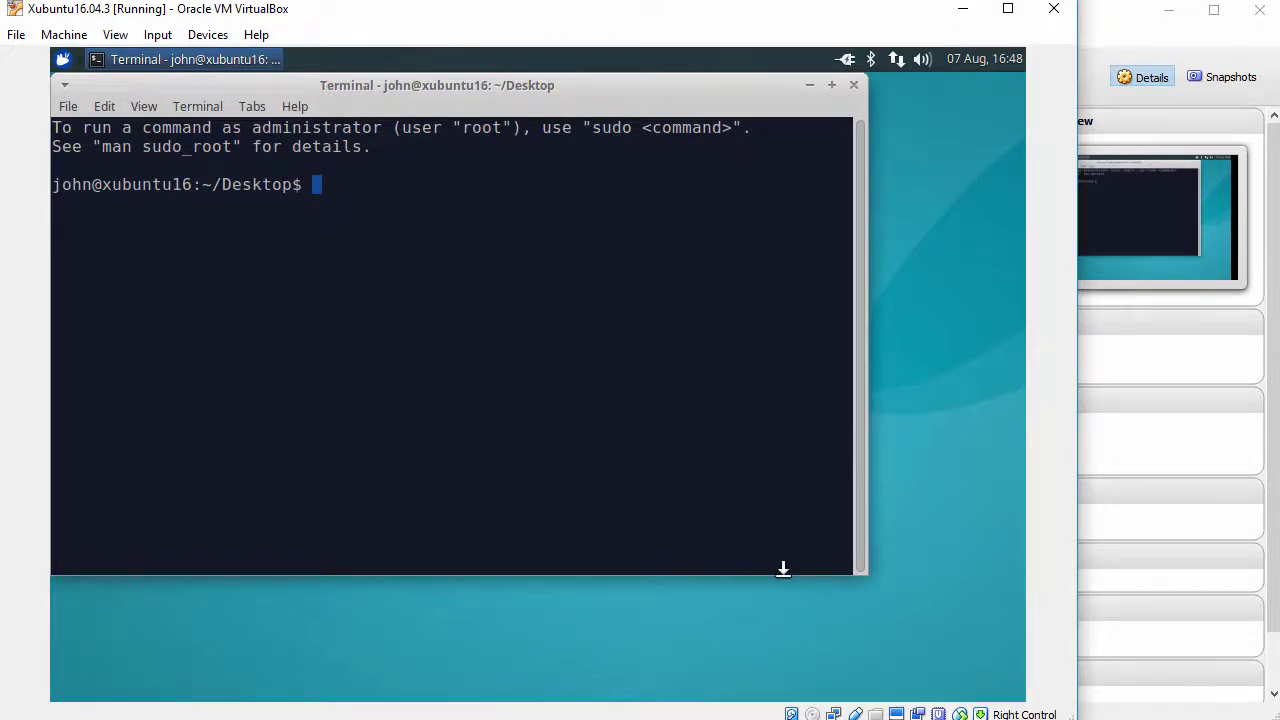
{"action": "left_click_drag", "start_coordinate": [783, 572], "coordinate": [779, 652]}
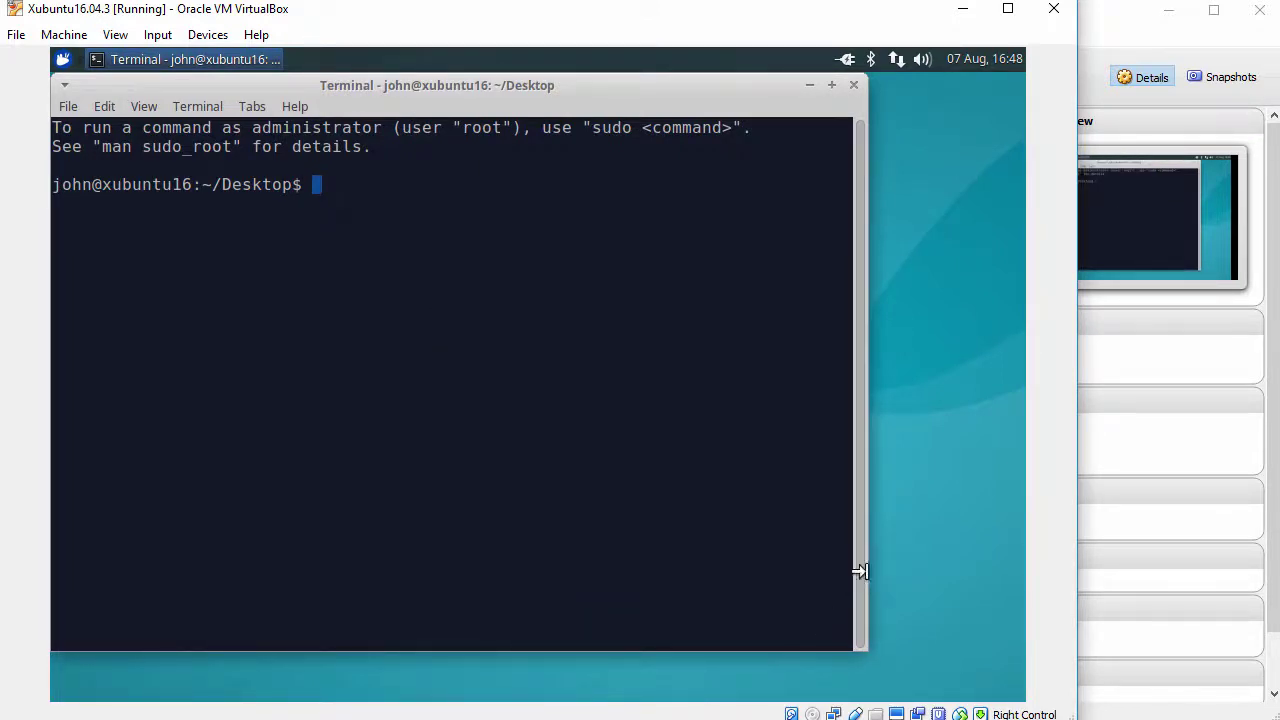
{"action": "left_click_drag", "start_coordinate": [860, 569], "coordinate": [997, 570]}
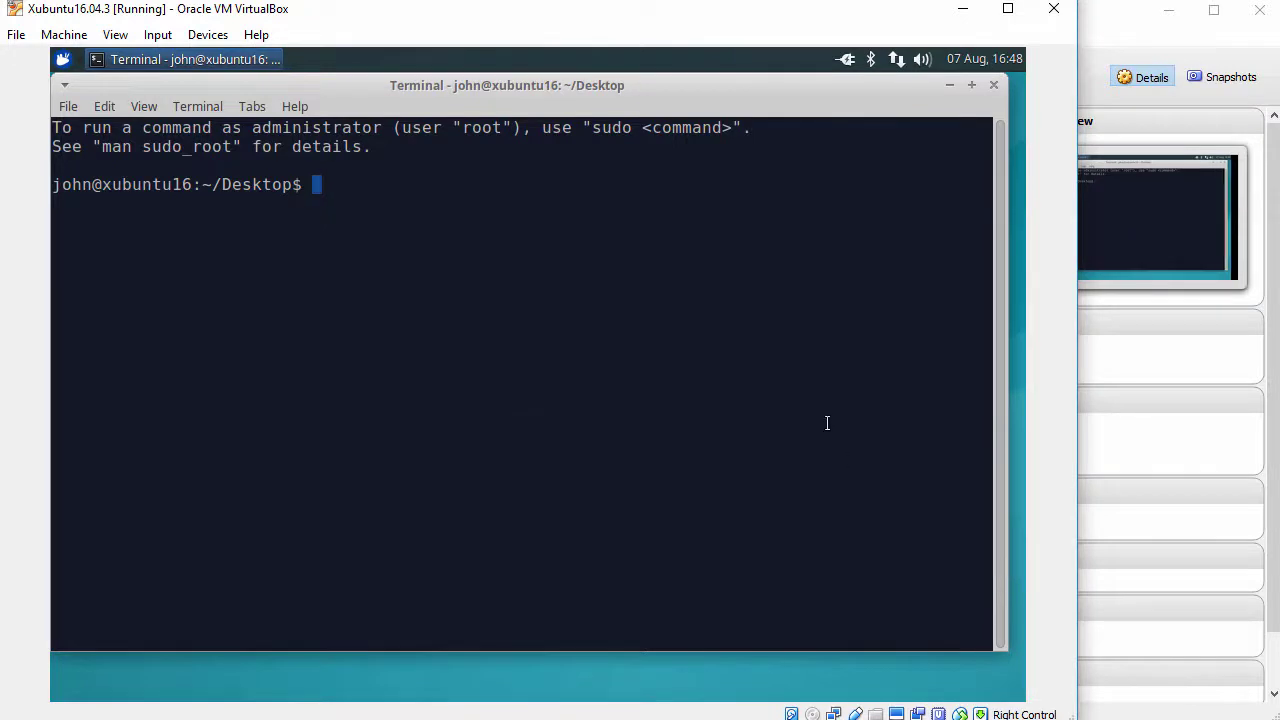
- Run whoami in the terminal to check the current user
{"action": "key", "text": "Return"}
{"action": "type", "text": "whoami"}
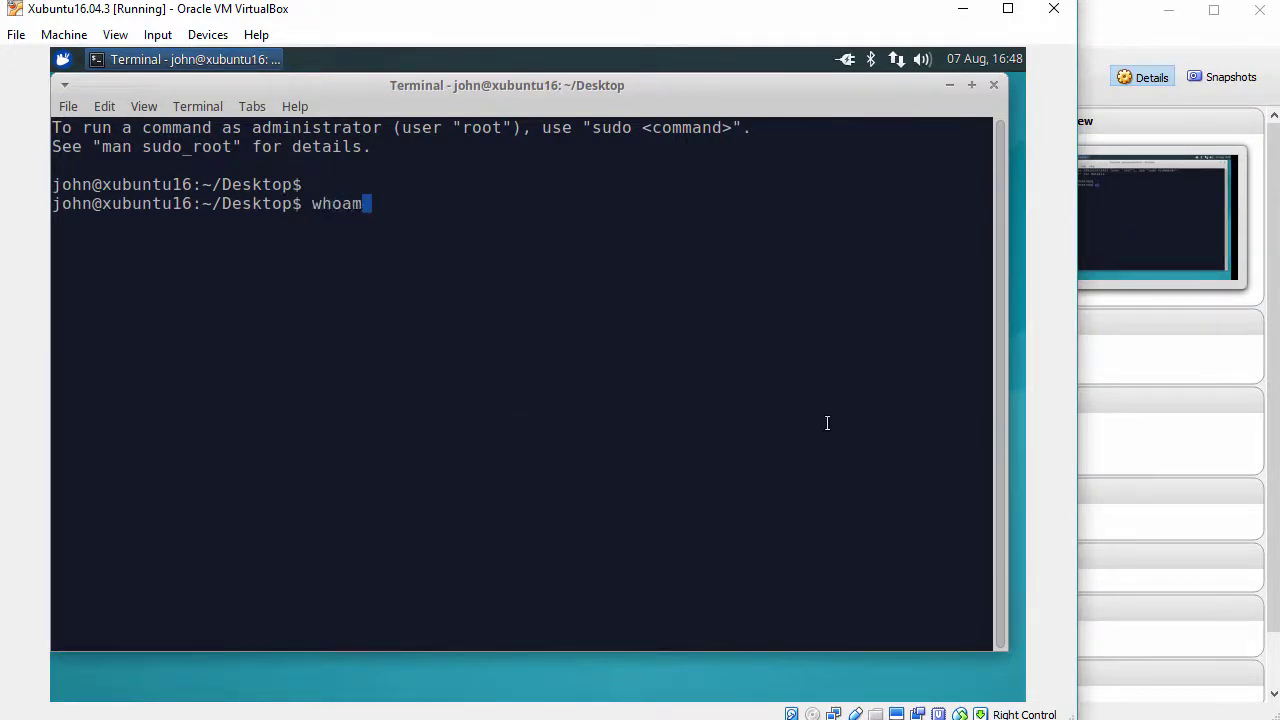
{"action": "key", "text": "Return"}
- Open a root shell with sudo bash, confirm whoami prints root, and type apt-get update
{"action": "key", "text": "Return"}
{"action": "type", "text": "sudo bash"}
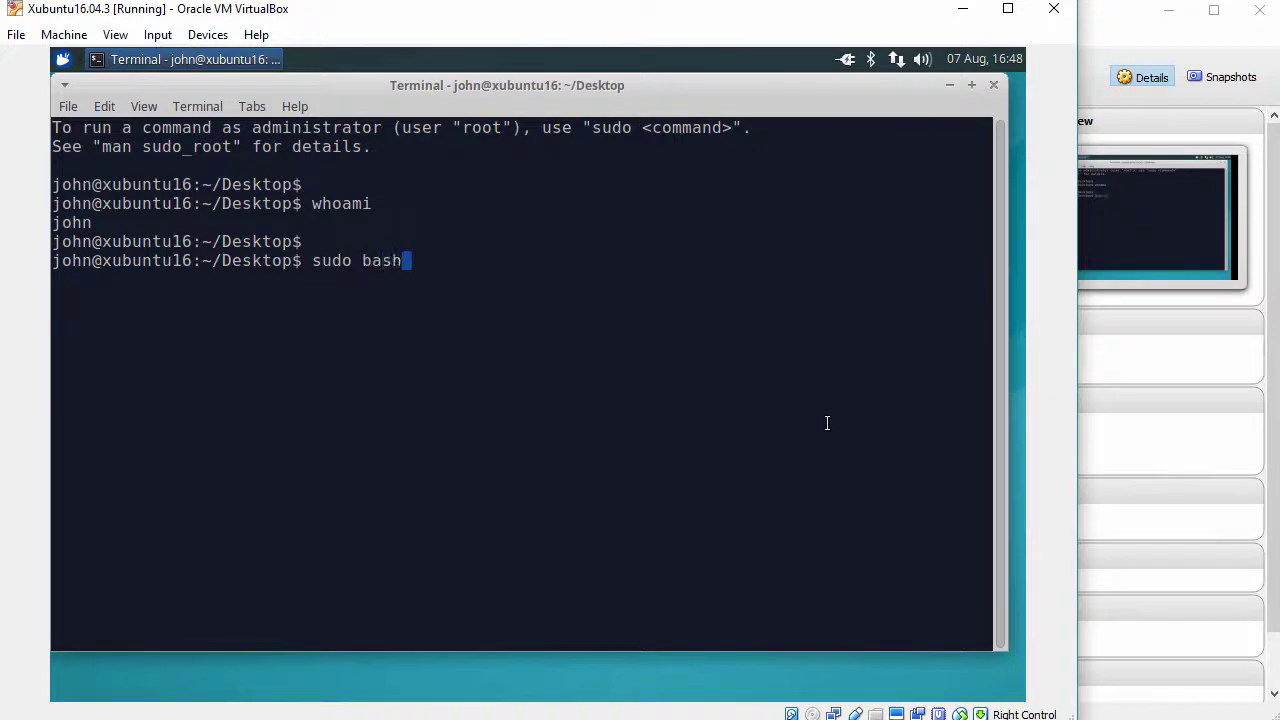
{"action": "key", "text": "Return"}
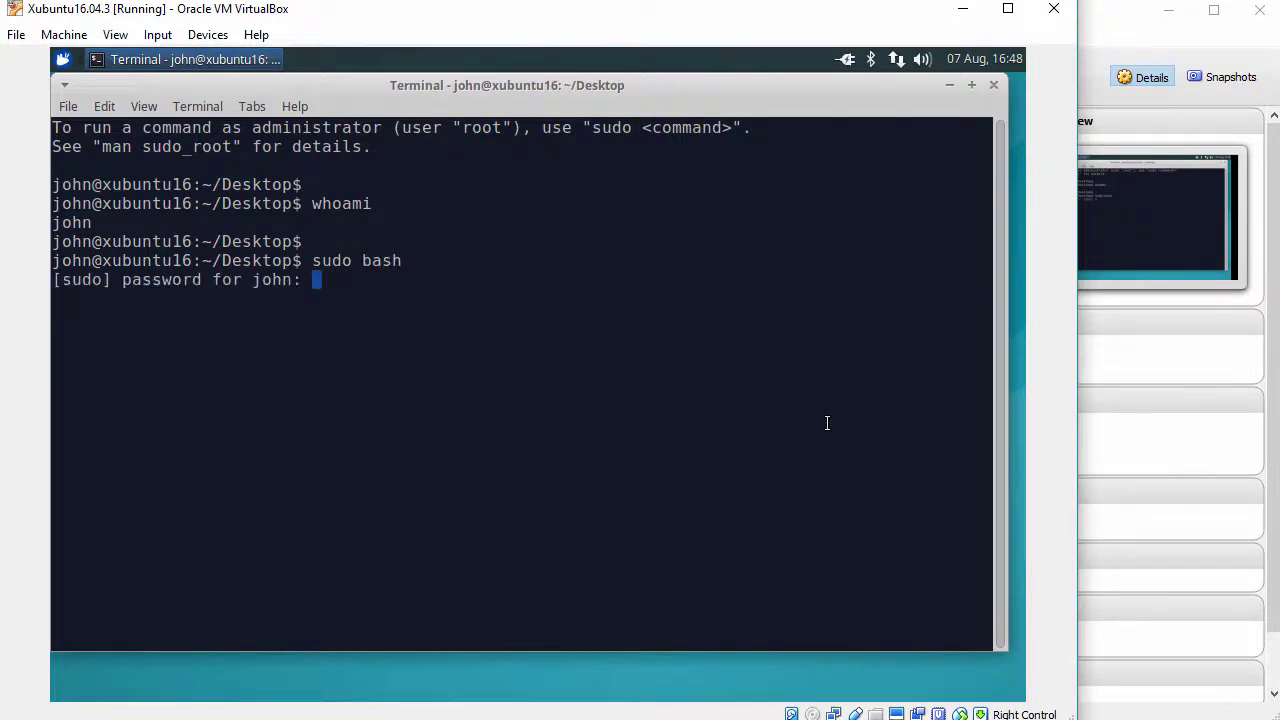
{"action": "key", "text": "Return"}
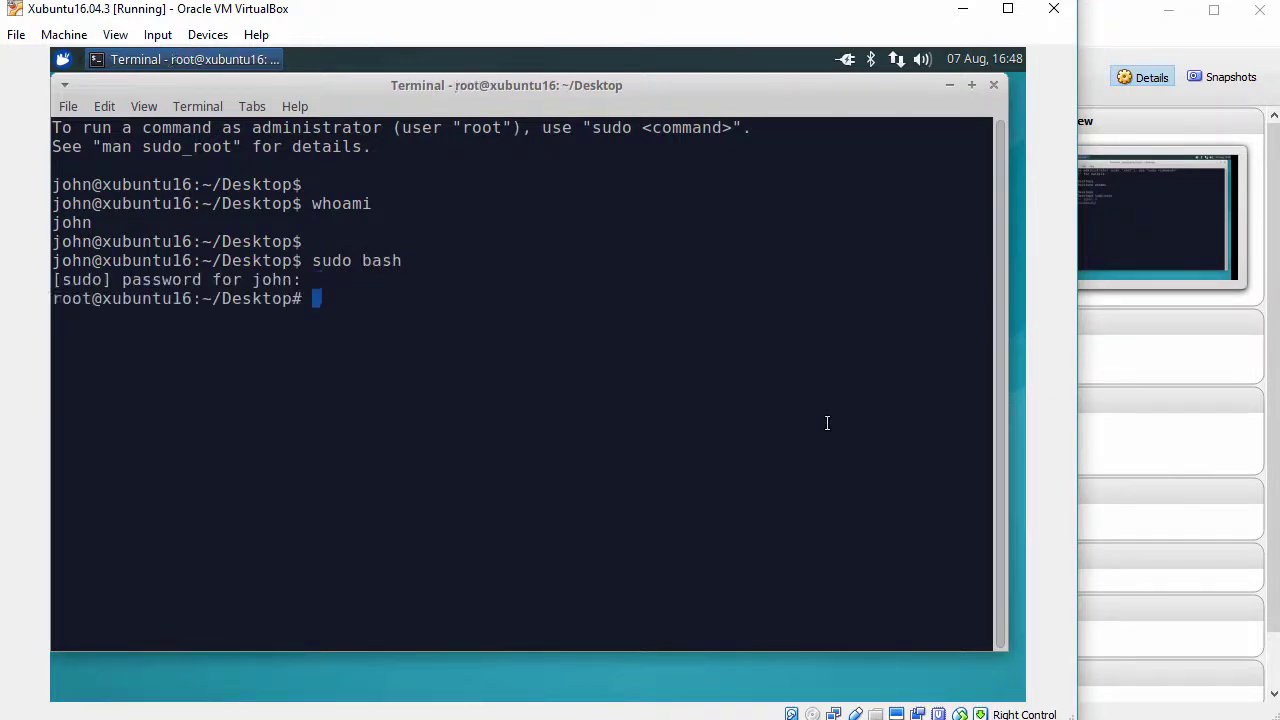
{"action": "key", "text": "Return"}
{"action": "type", "text": "whoami"}
{"action": "key", "text": "Return"}
{"action": "key", "text": "Return"}
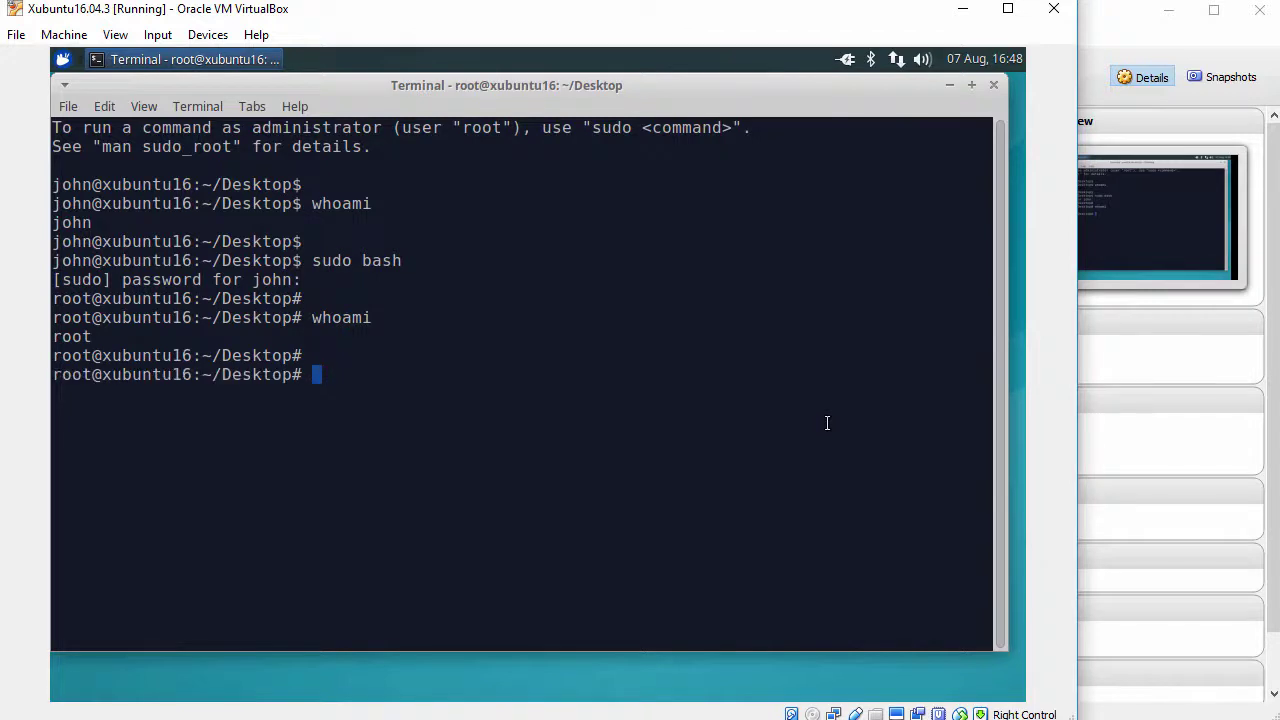
{"action": "type", "text": "apt-get "}
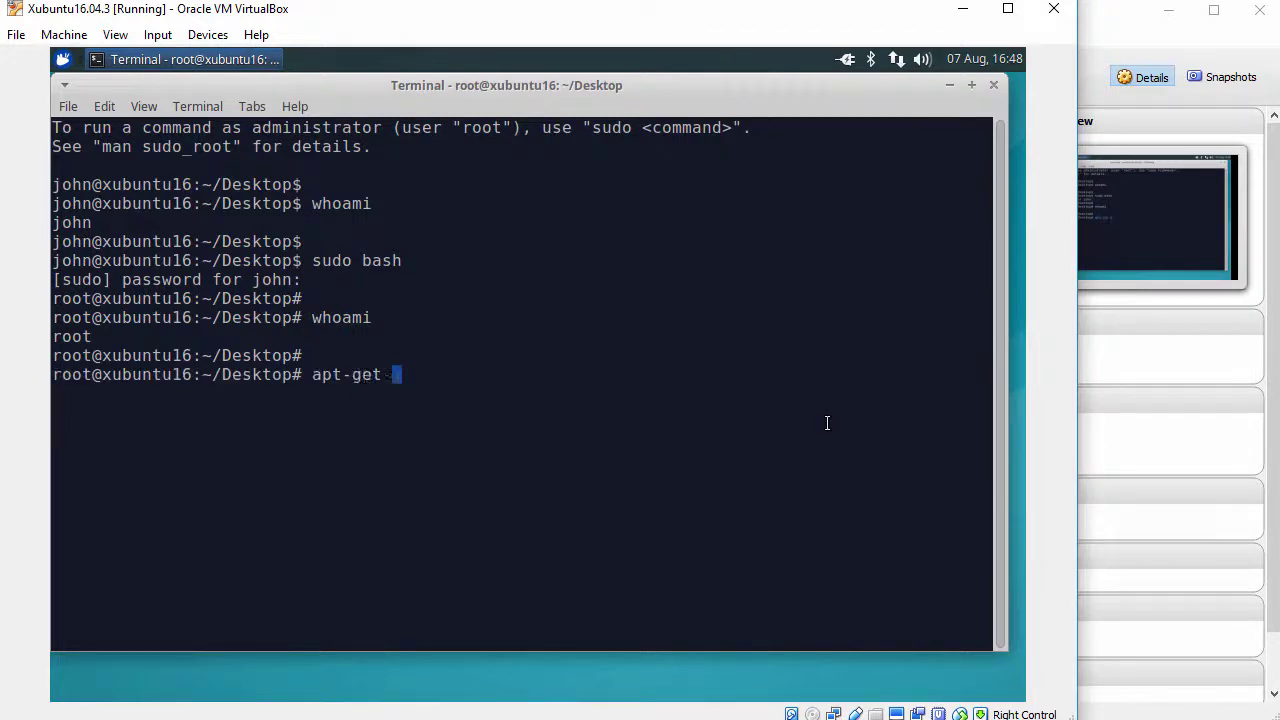
{"action": "type", "text": "update"}
- Refresh the package lists, then install virtualbox-guest-x11-hwe, confirming with y
{"action": "key", "text": "Return"}
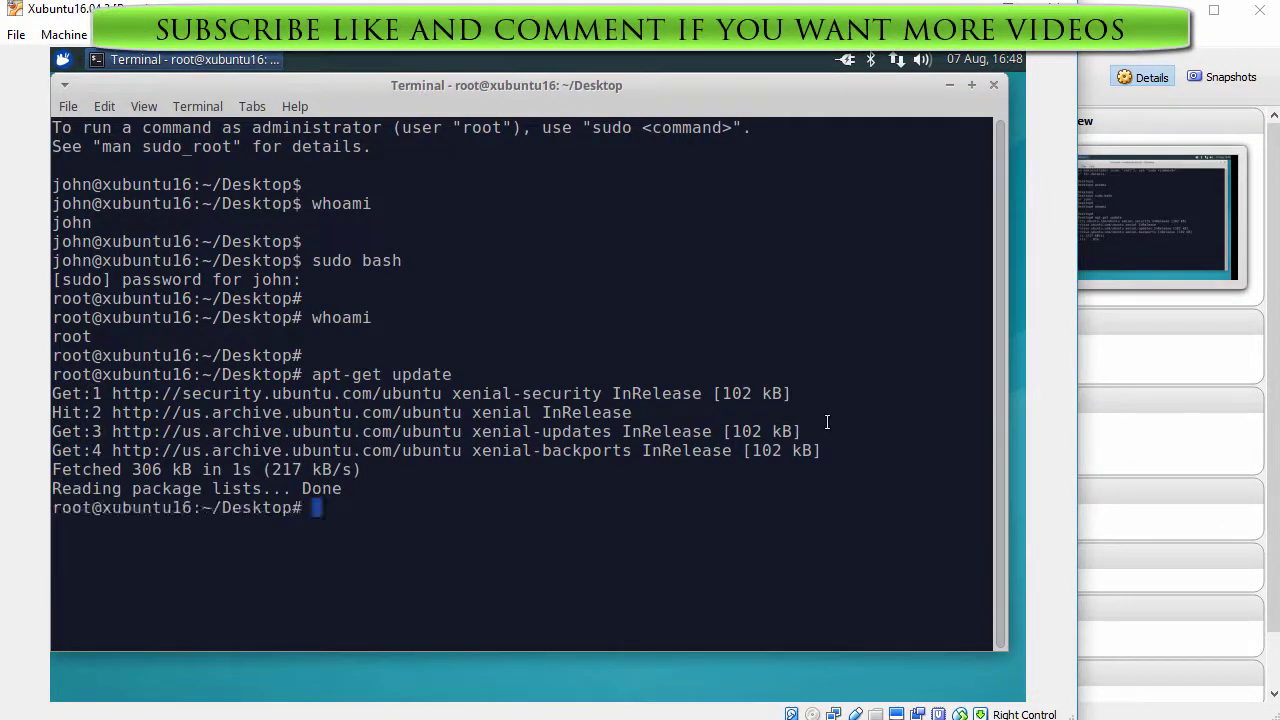
{"action": "key", "text": "Return"}
{"action": "type", "text": "apt-ge"}
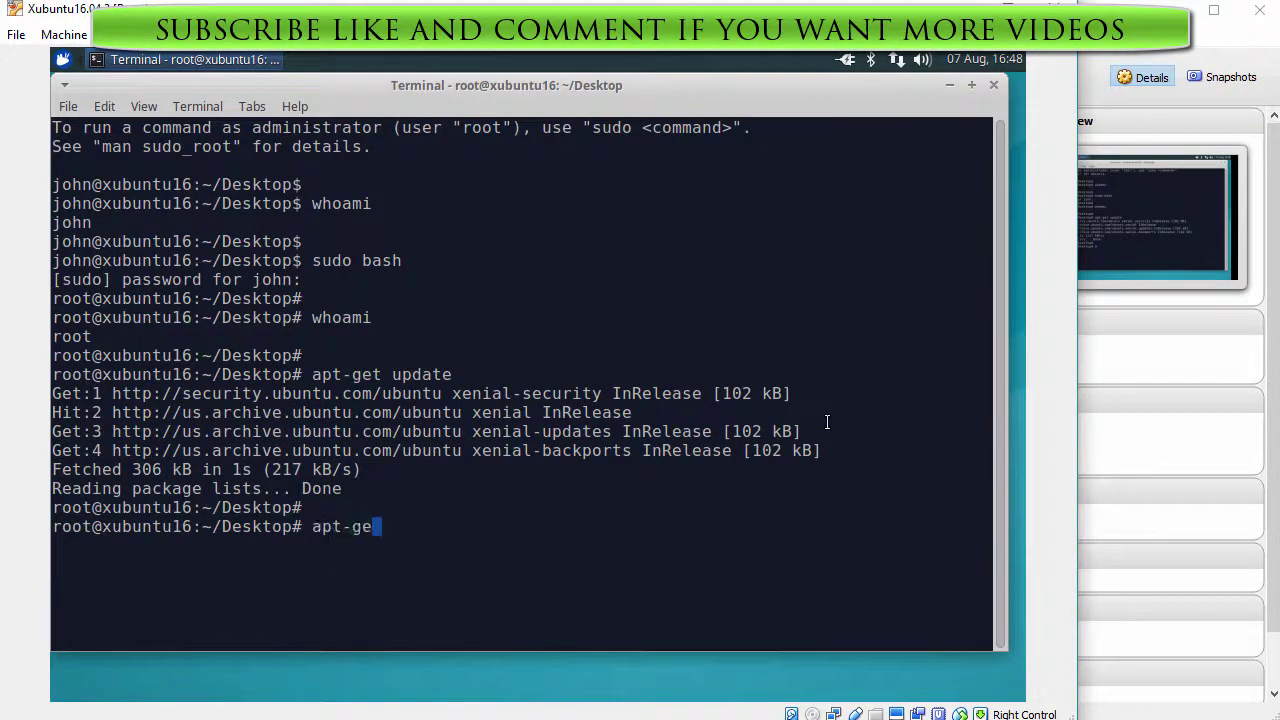
{"action": "type", "text": "t install vi"}
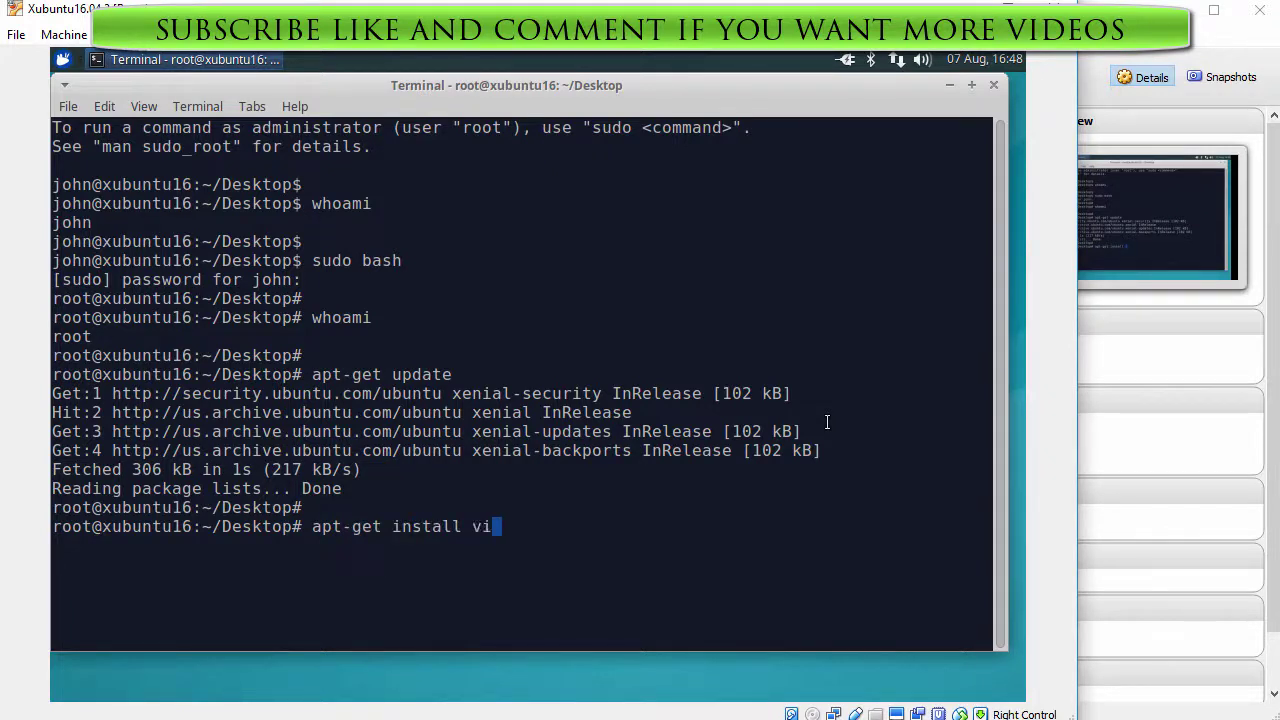
{"action": "type", "text": "rtualbox-"}
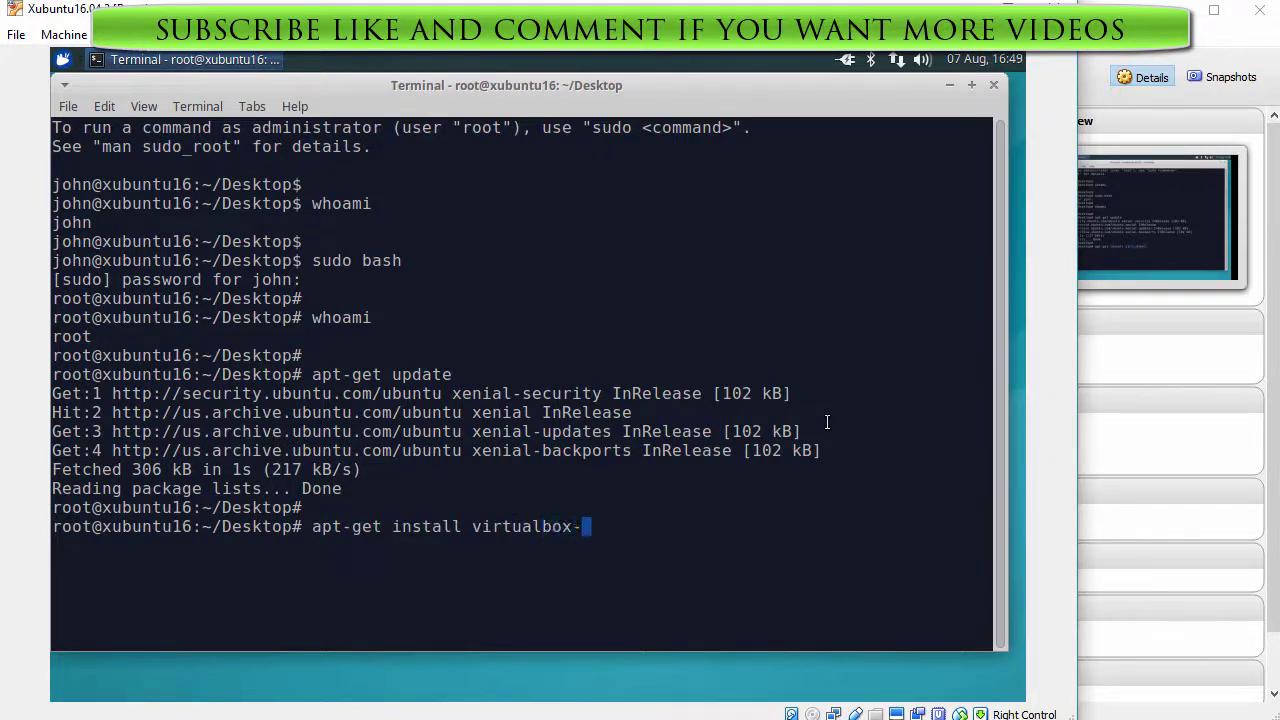
{"action": "type", "text": "guest-x11-hwe"}
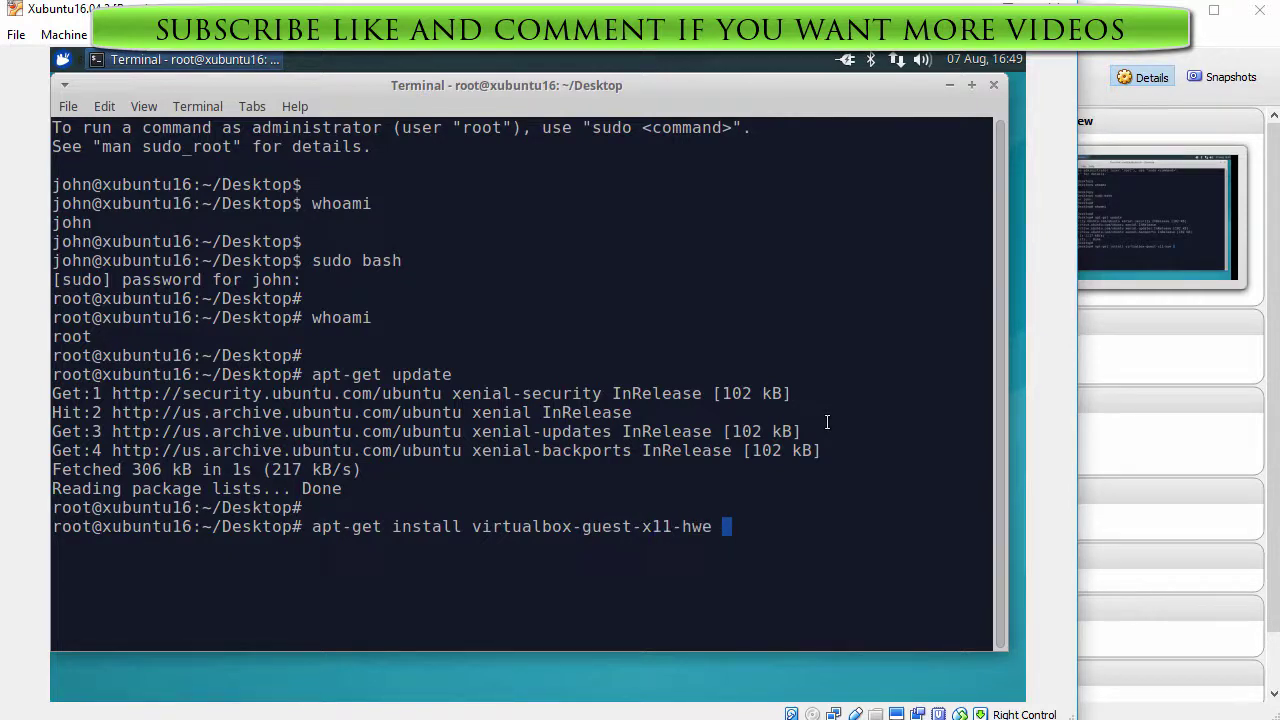
{"action": "key", "text": "Return"}
{"action": "type", "text": "y"}
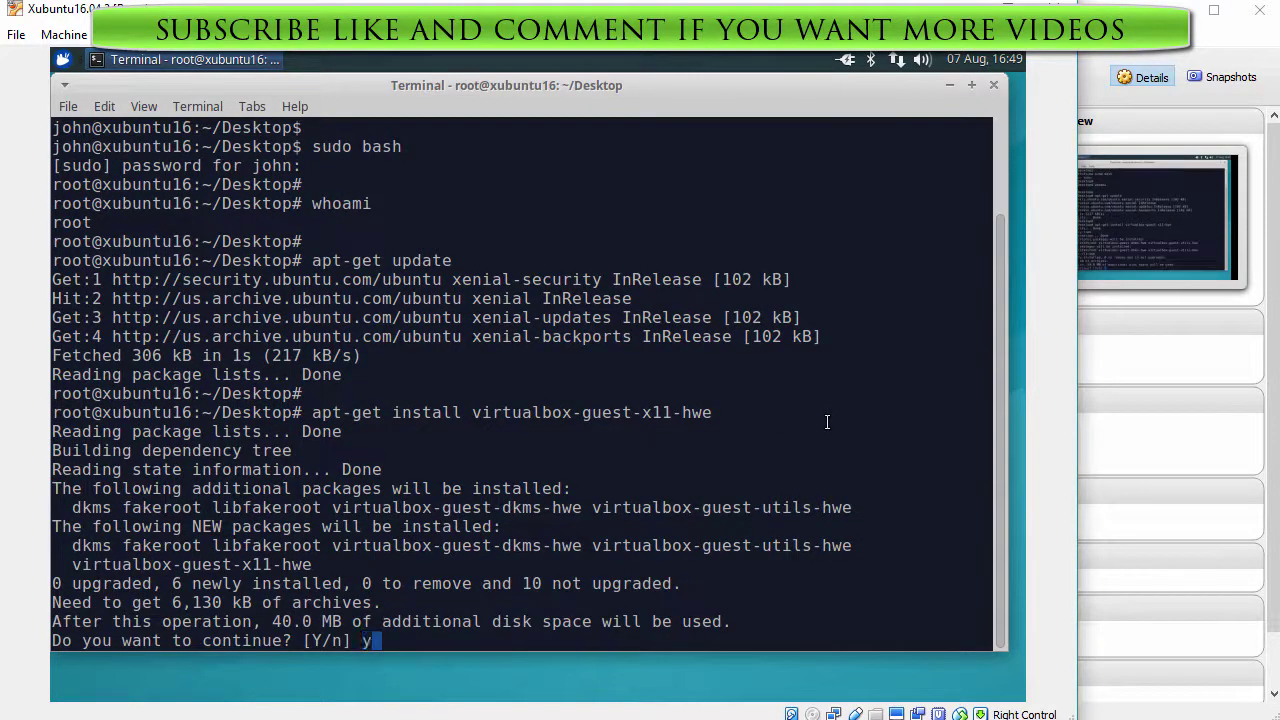
{"action": "key", "text": "Return"}
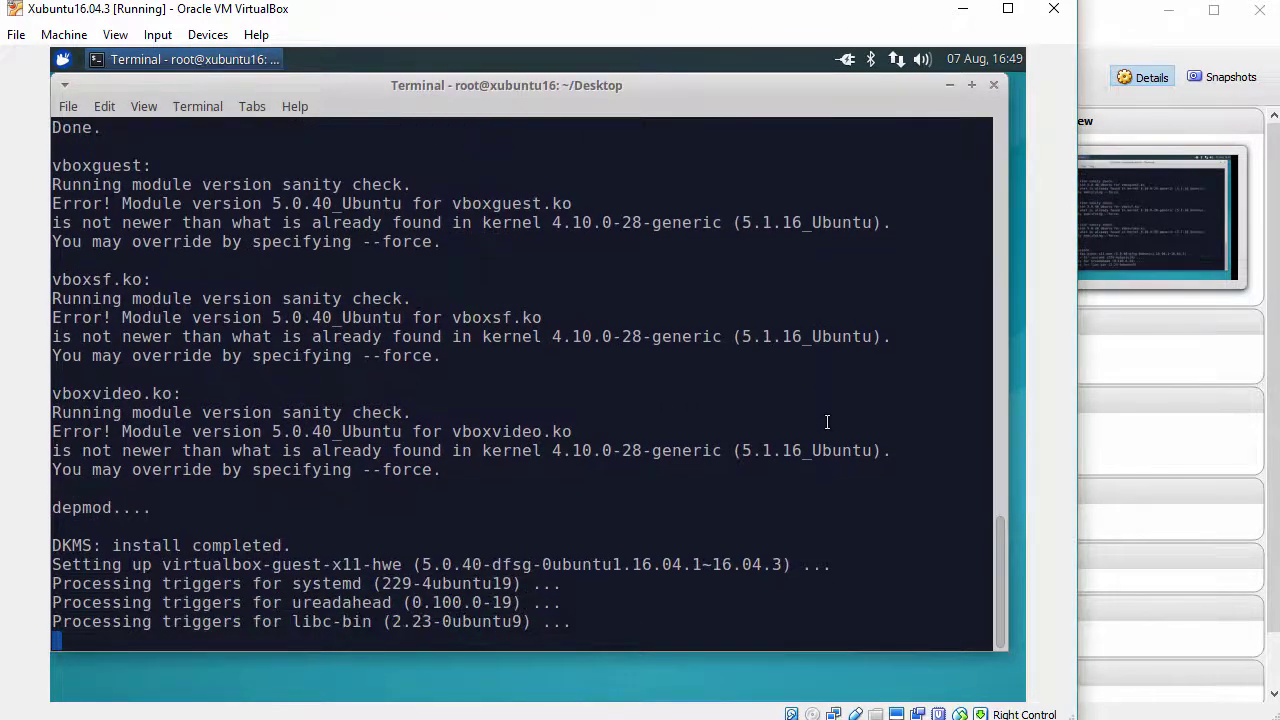
{"action": "key", "text": "Return"}
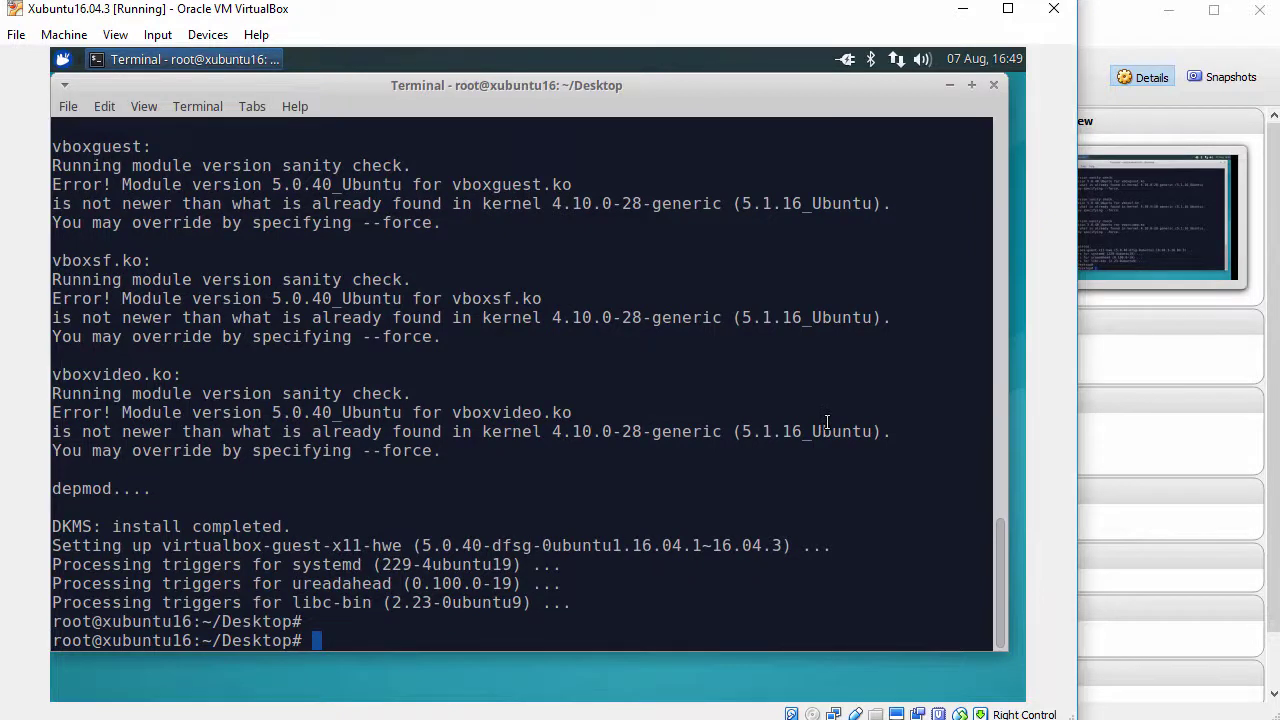
- Close the terminal and restart the guest from the Whisker menu's Log Out options
{"action": "left_click", "coordinate": [994, 85]}
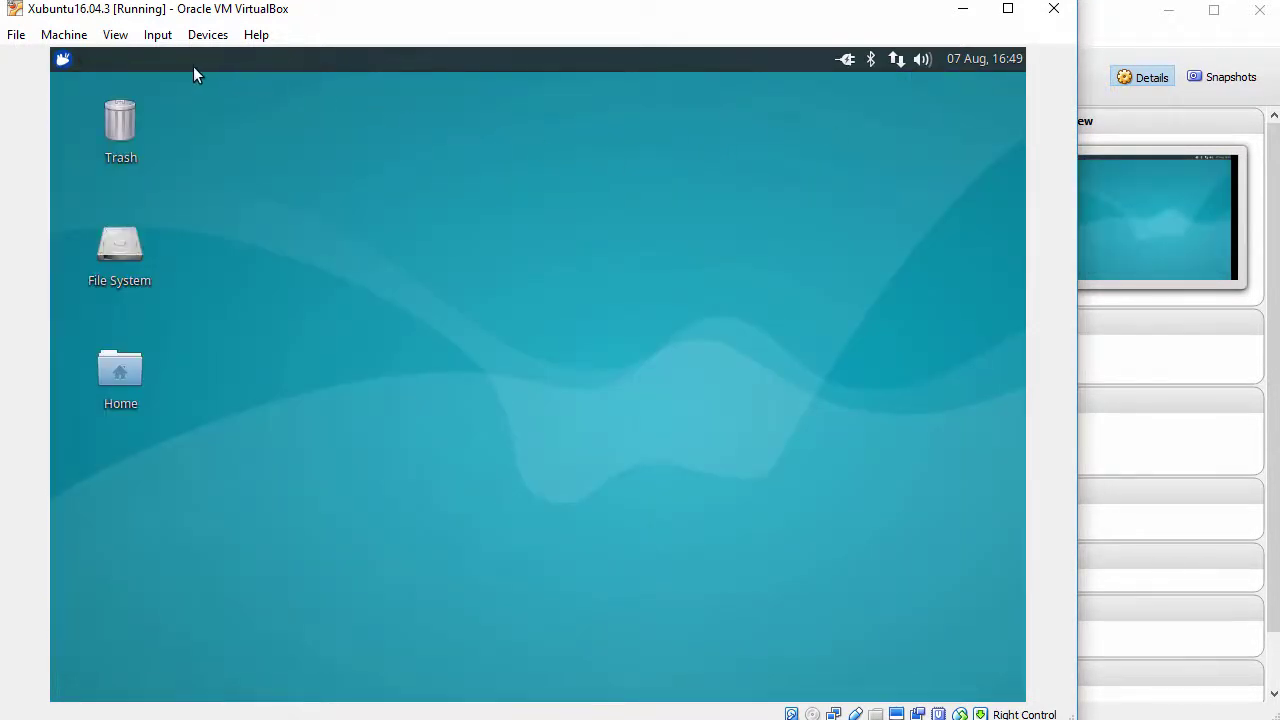
{"action": "left_click", "coordinate": [64, 62]}
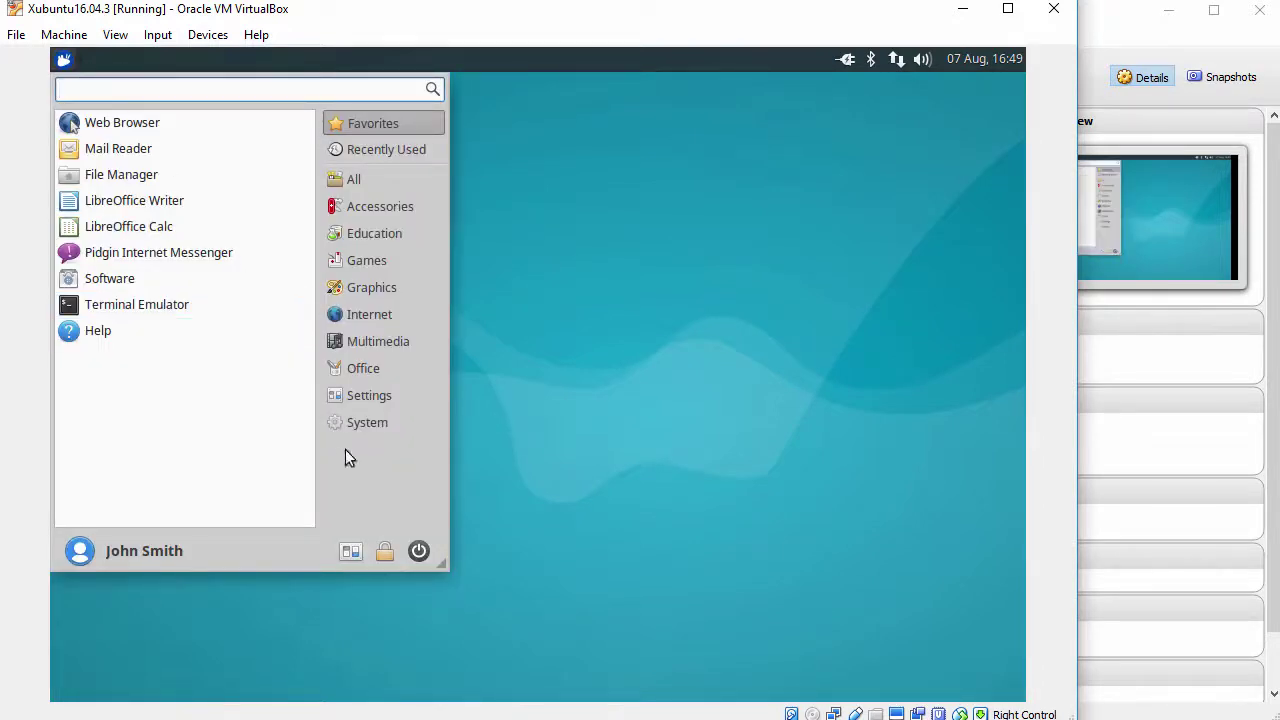
{"action": "left_click", "coordinate": [418, 553]}
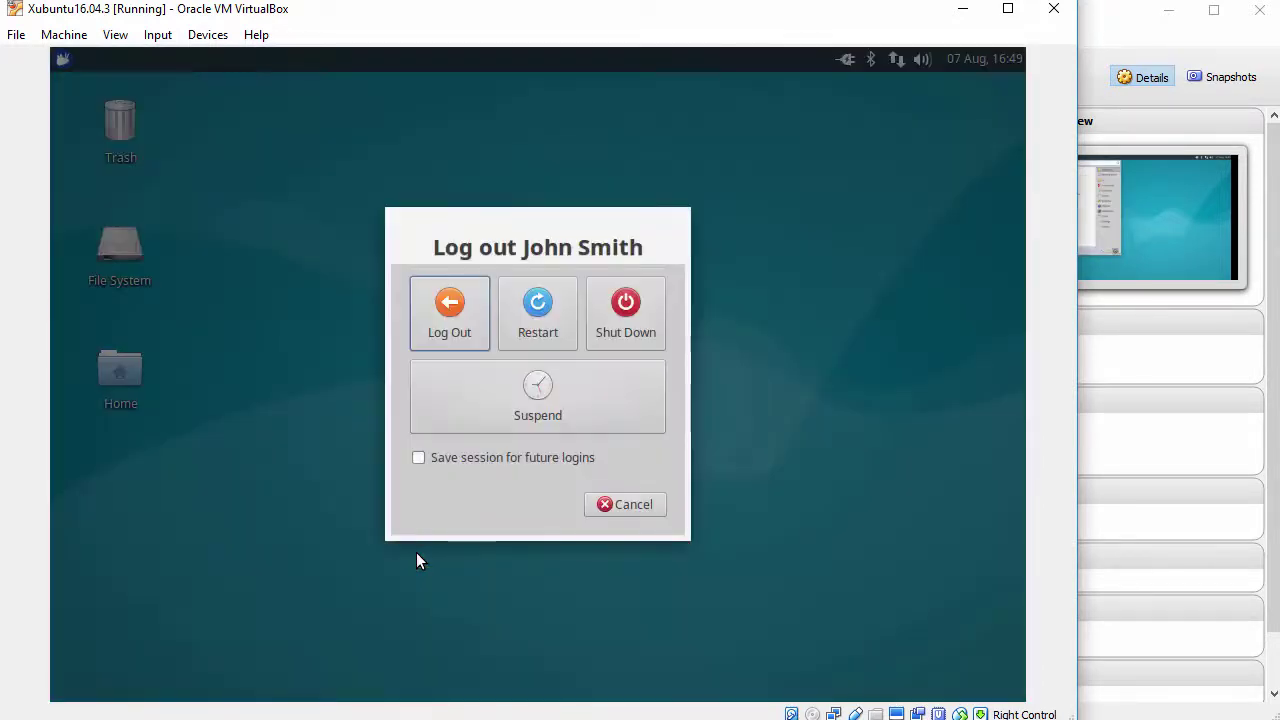
{"action": "left_click", "coordinate": [546, 322]}
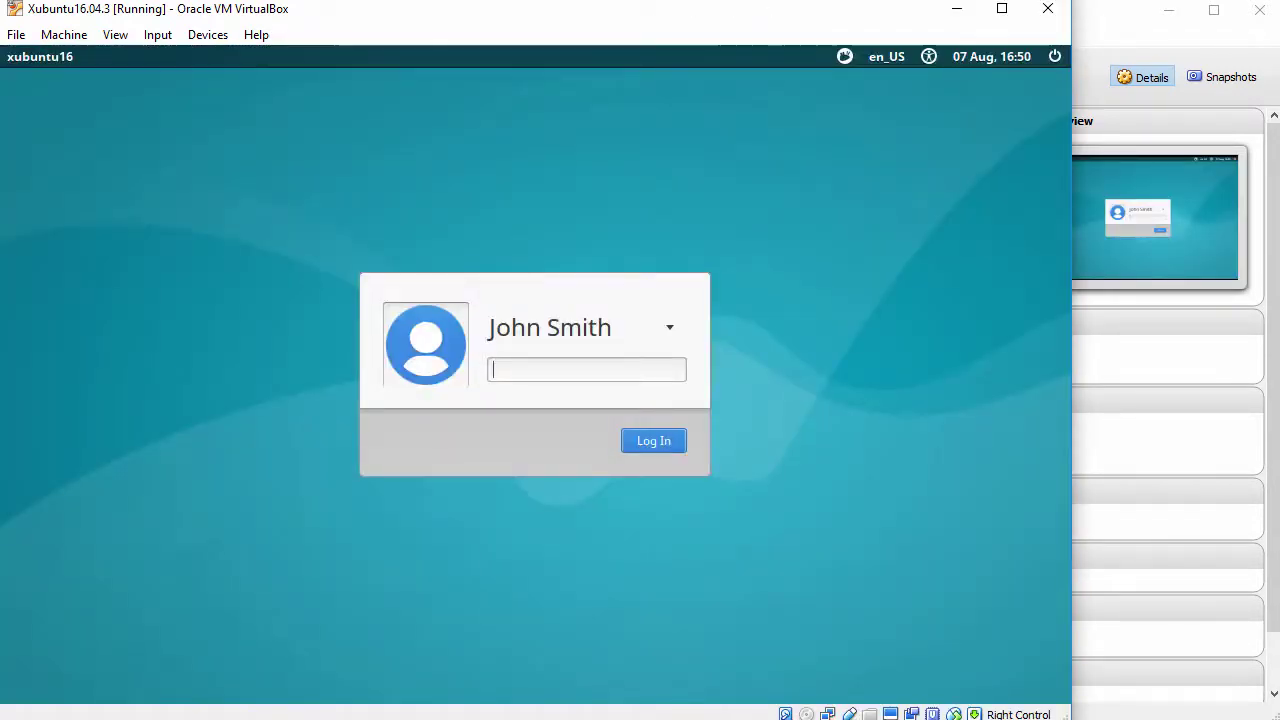
- Log back in with the account password and maximise the VM window so the desktop resizes
{"action": "type", "text": "•••••"}
{"action": "key", "text": "Return"}
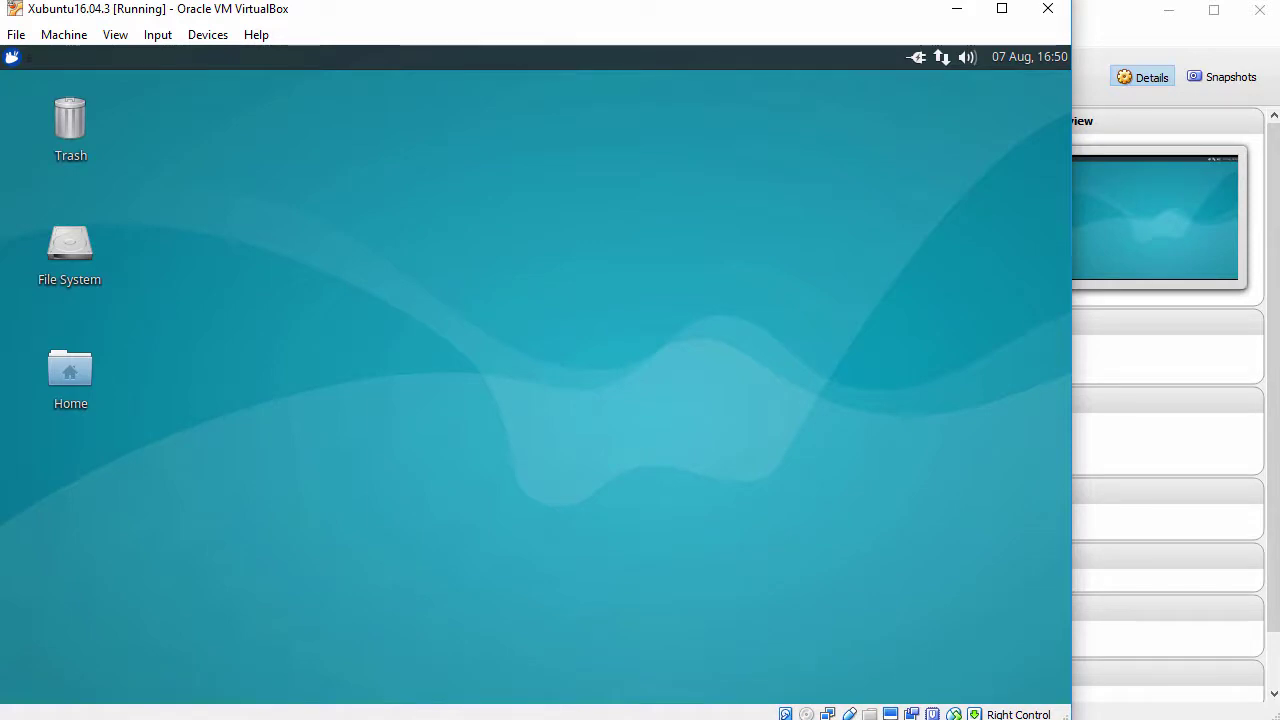
{"action": "key", "text": "super+Up"}
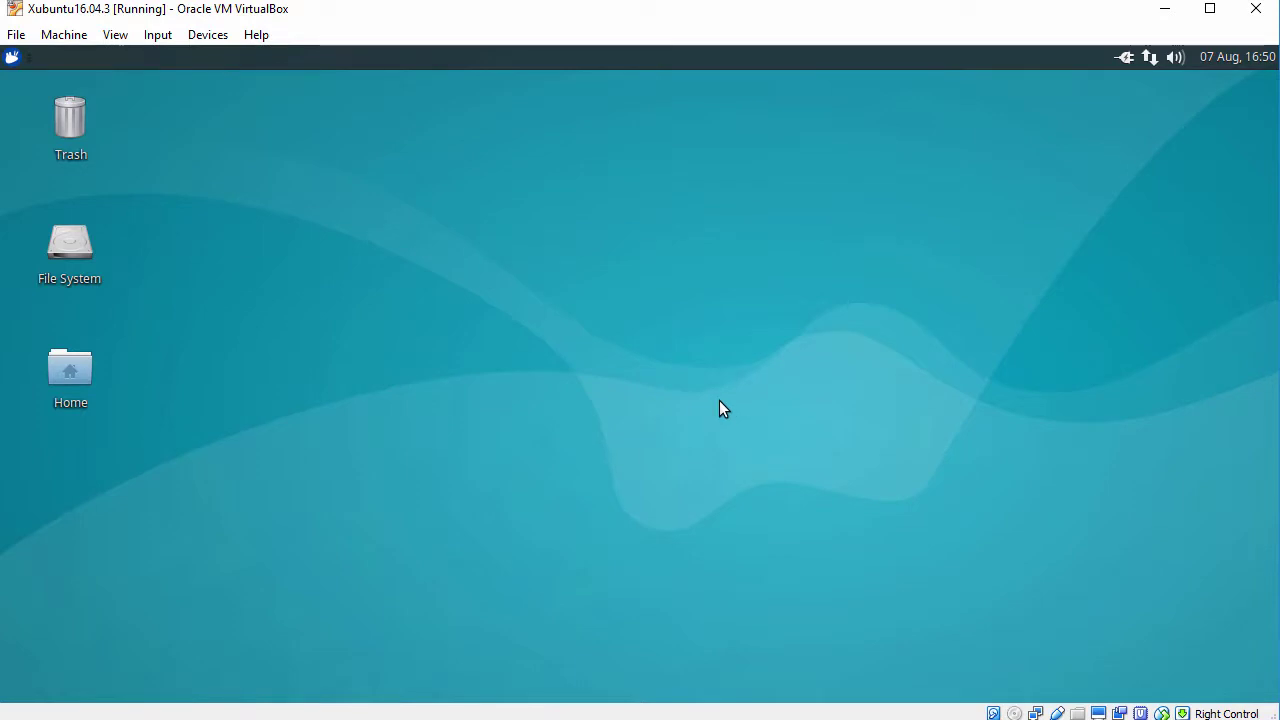
{"action": "left_click", "coordinate": [13, 58]}
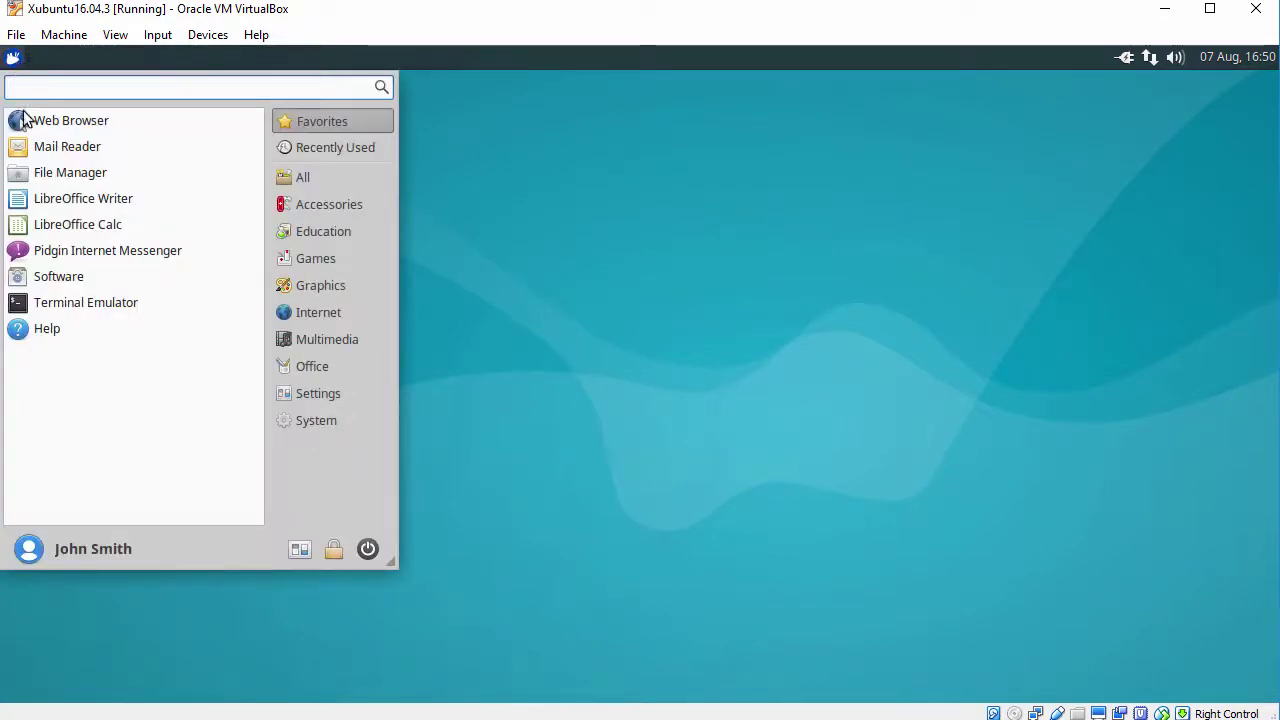
- Launch Mousepad from Accessories and shift its window slightly right
{"action": "left_click", "coordinate": [303, 208]}
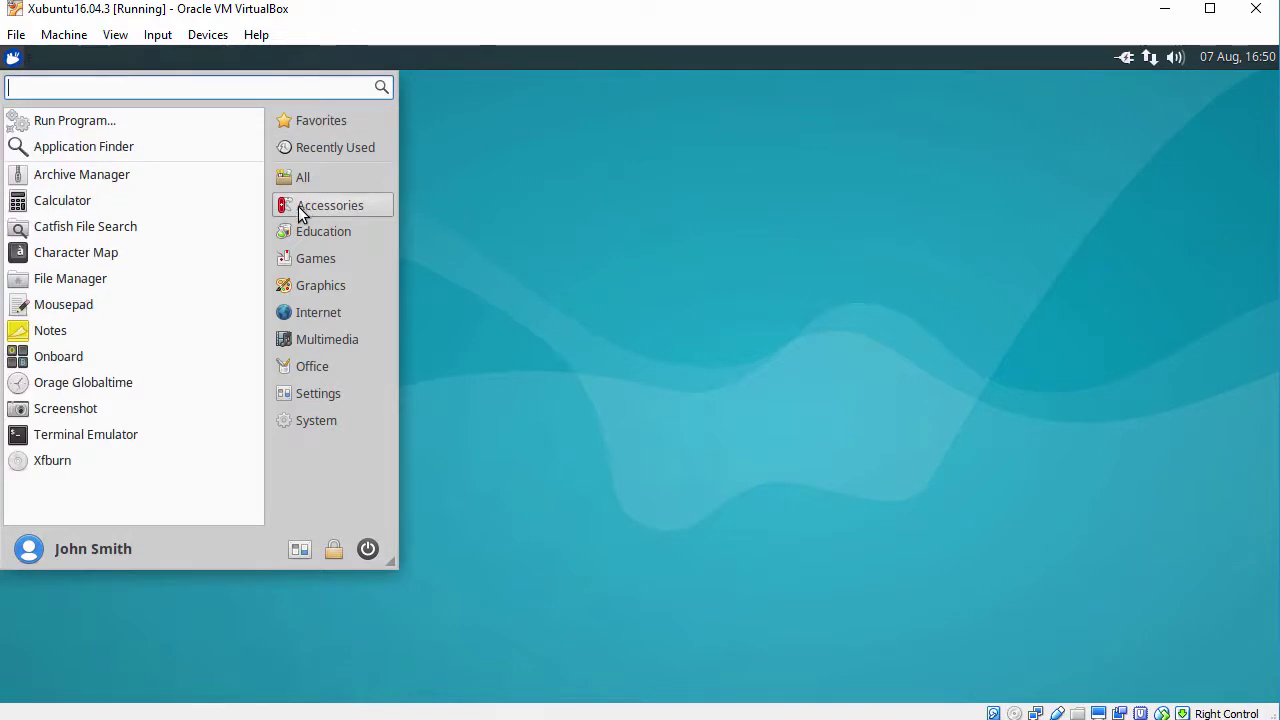
{"action": "left_click", "coordinate": [95, 307]}
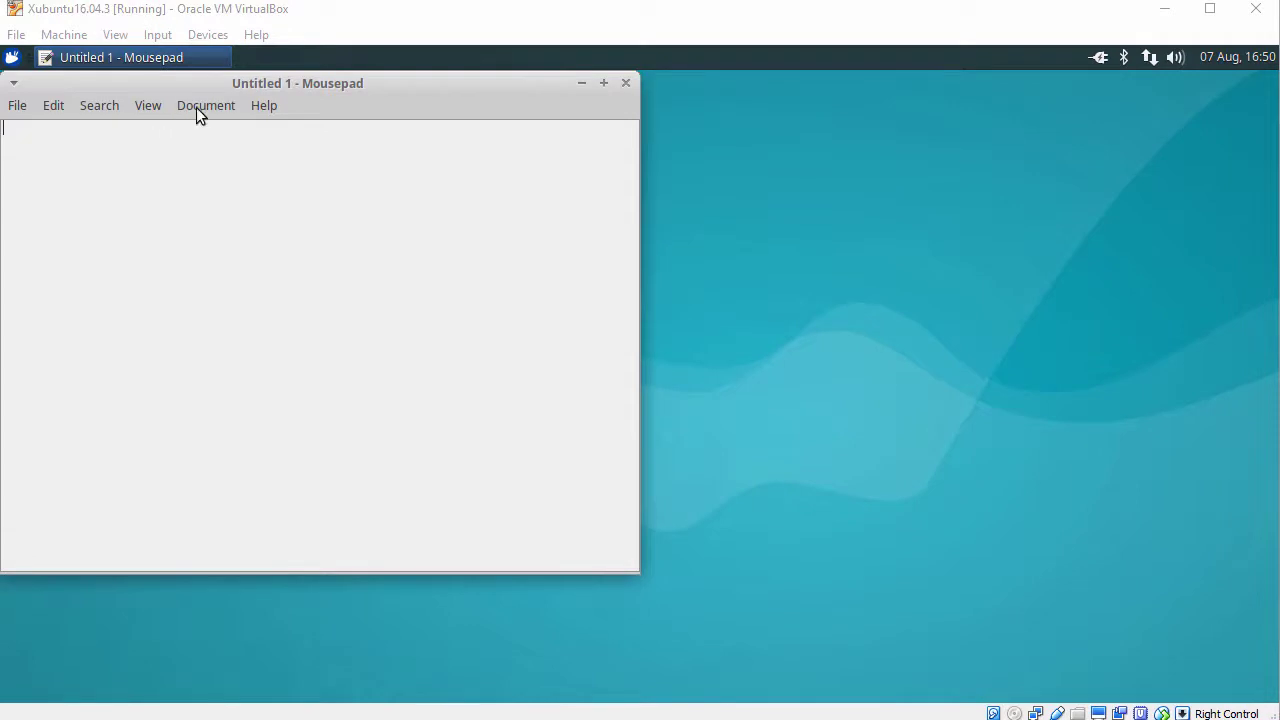
{"action": "left_click_drag", "start_coordinate": [234, 83], "coordinate": [310, 83]}
- Paste the host clipboard sentence into the note, select it, and close without saving
{"action": "right_click", "coordinate": [271, 162]}
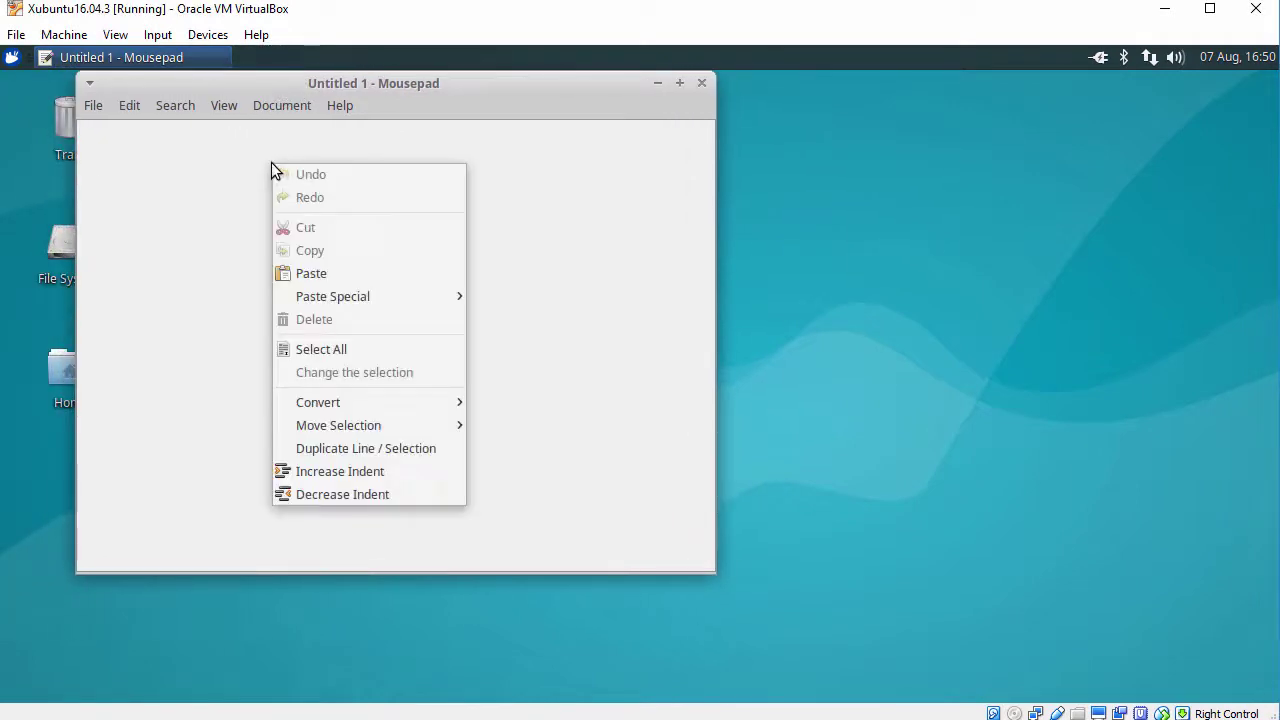
{"action": "left_click", "coordinate": [328, 277]}
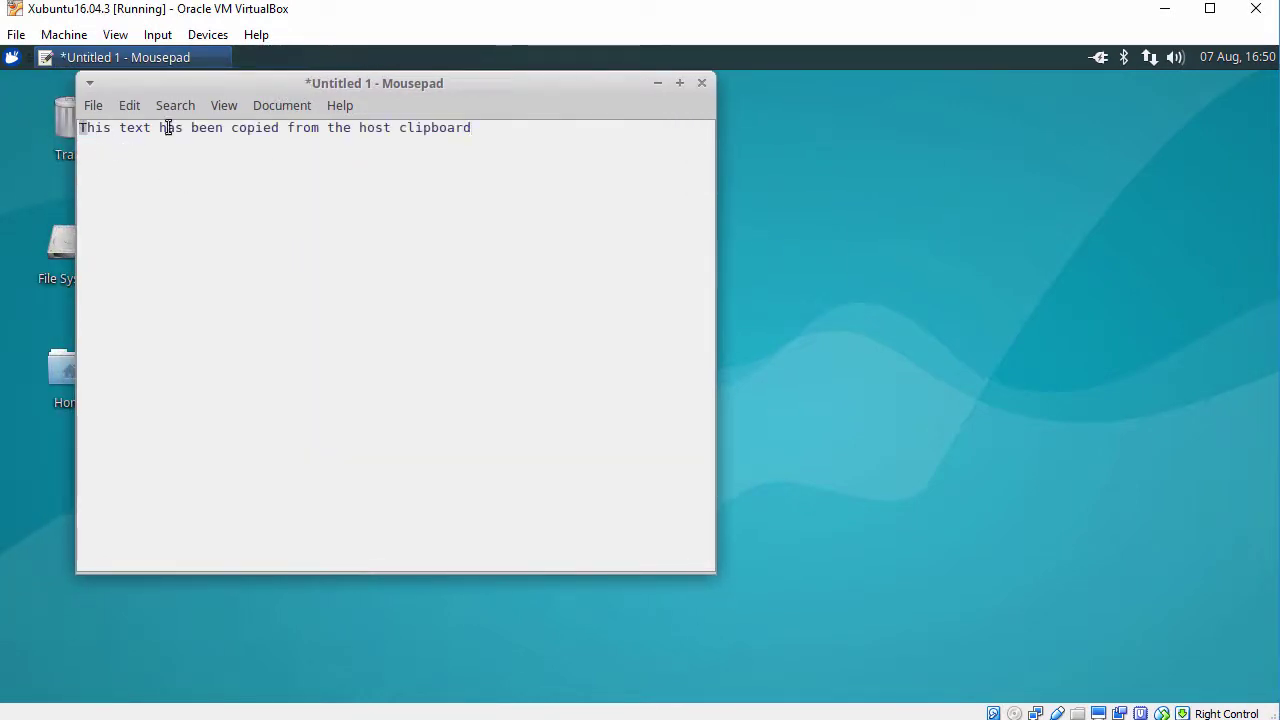
{"action": "left_click_drag", "start_coordinate": [168, 128], "coordinate": [508, 137]}
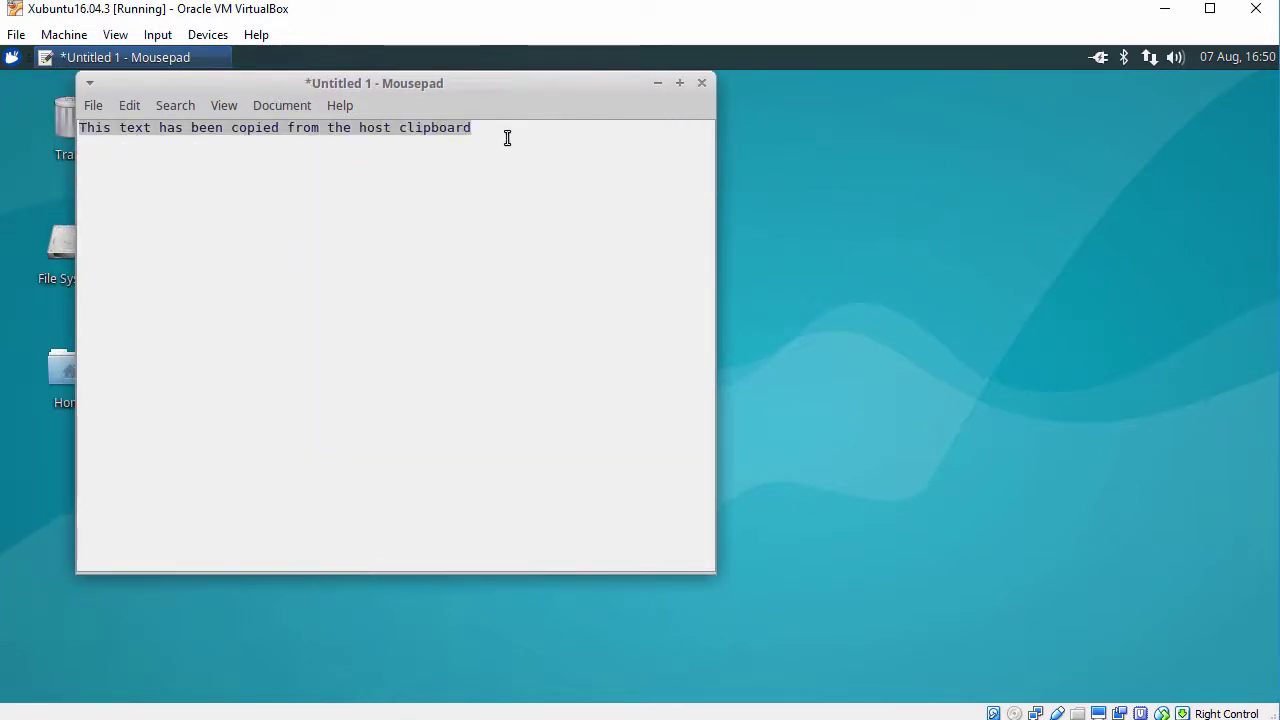
{"action": "left_click", "coordinate": [699, 84]}
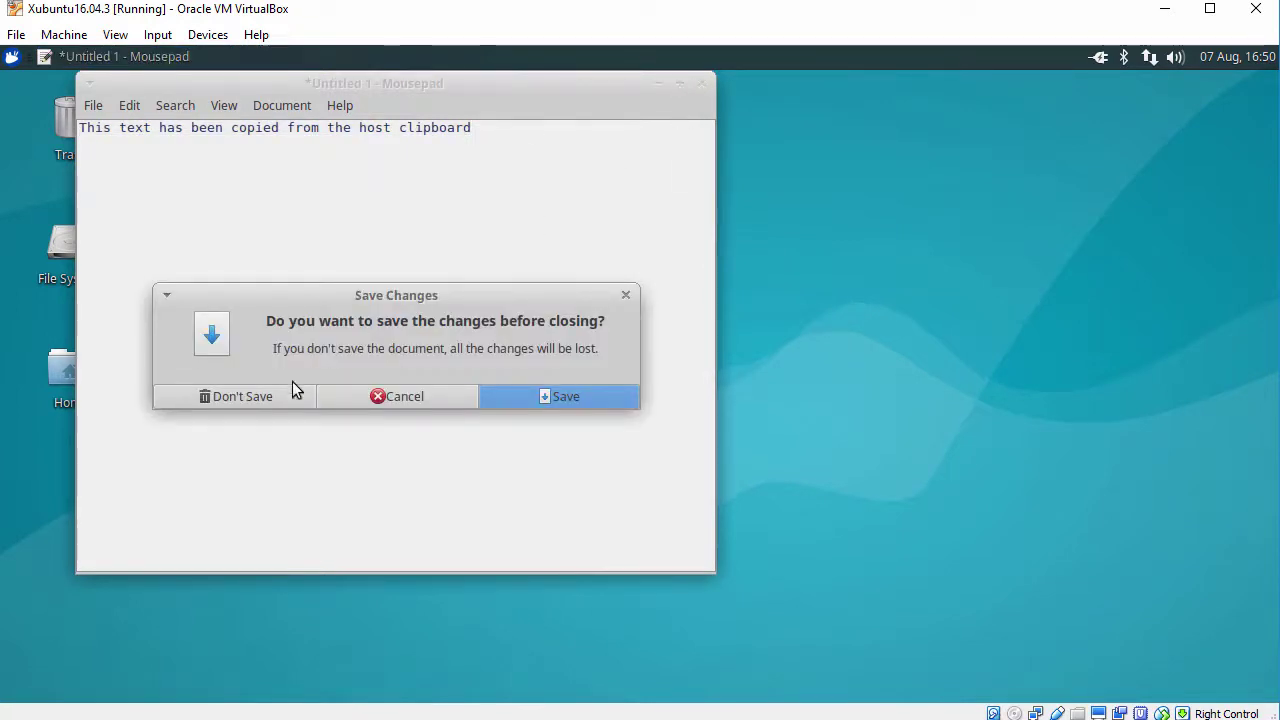
{"action": "left_click", "coordinate": [292, 394]}
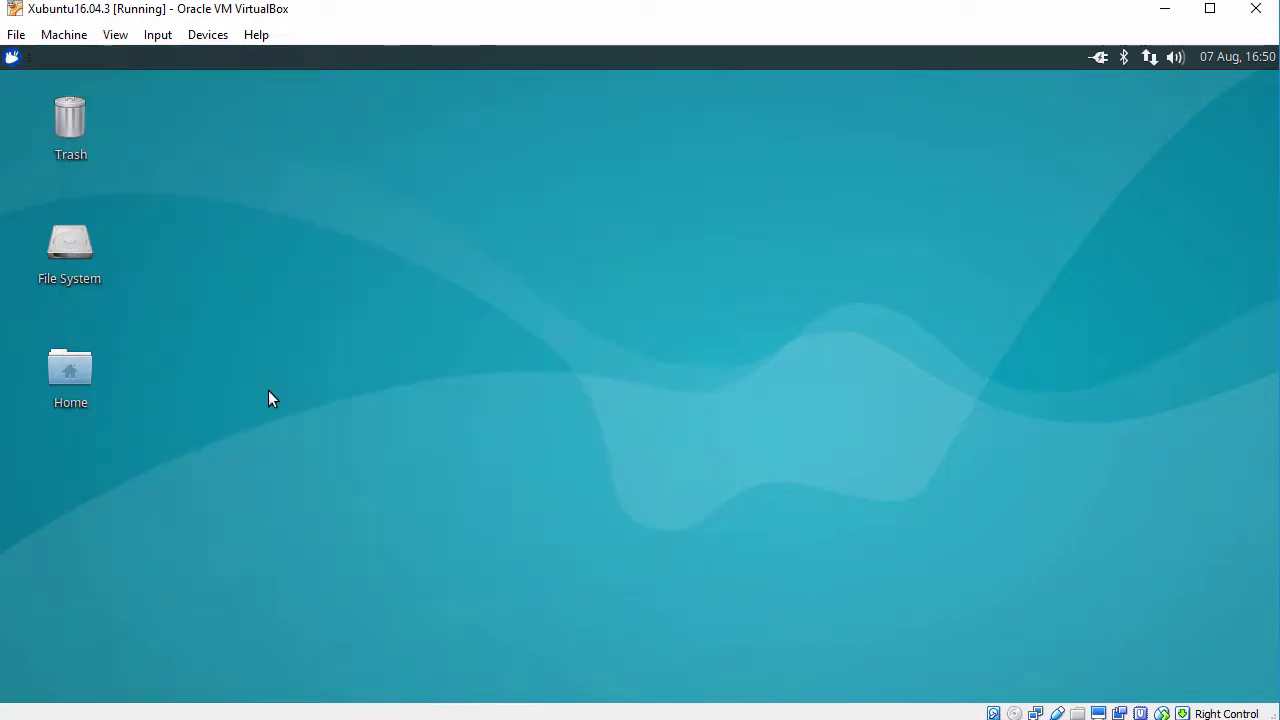
- Open a terminal in the Desktop folder and enlarge its window wider and taller
{"action": "right_click", "coordinate": [359, 129]}
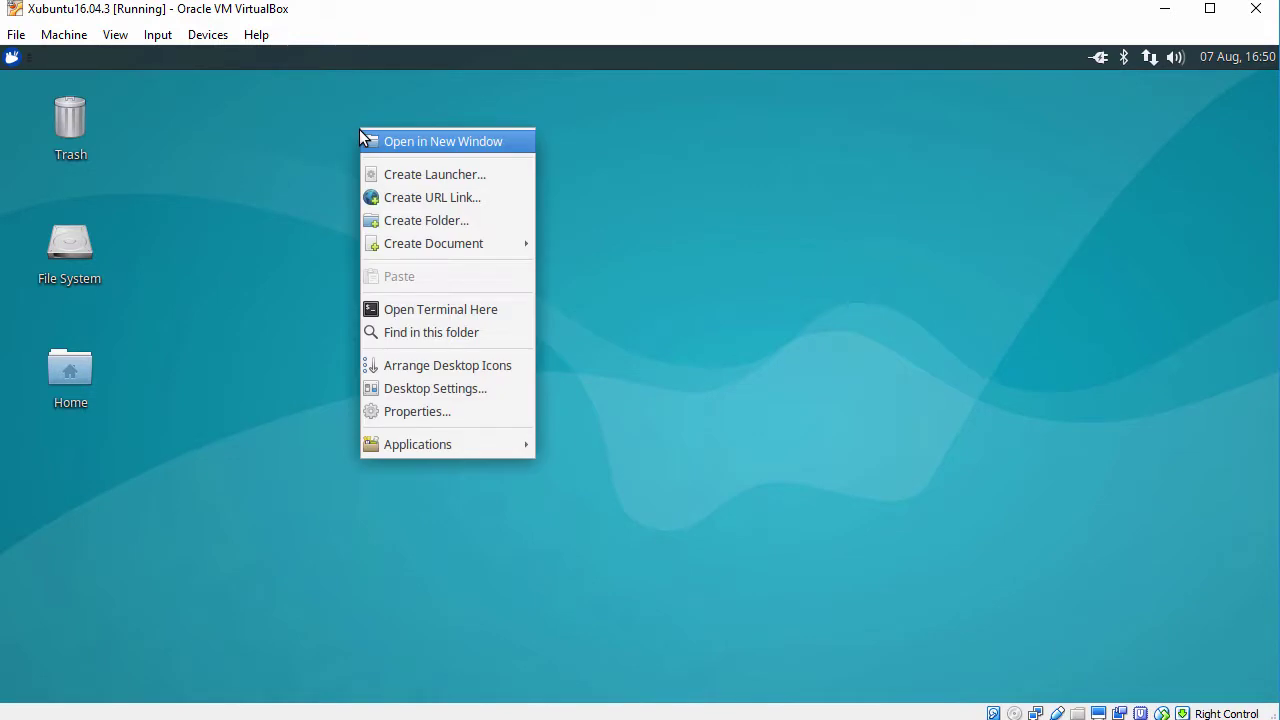
{"action": "left_click", "coordinate": [405, 312]}
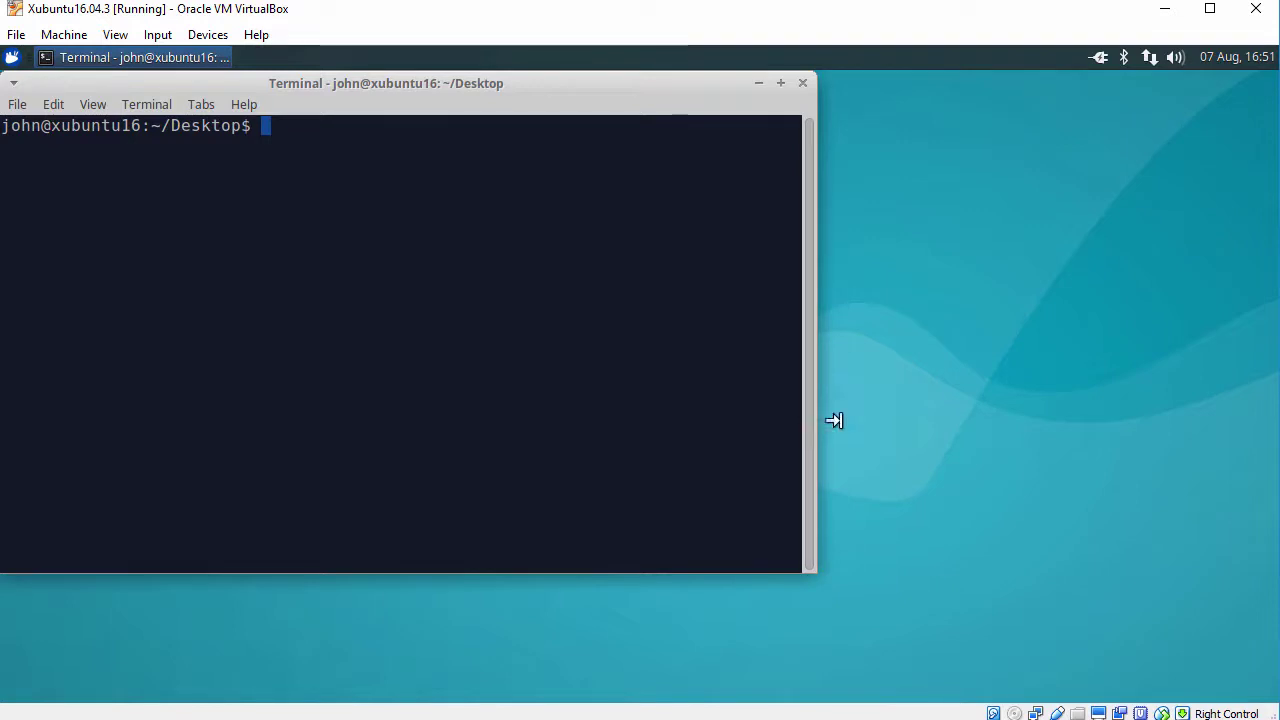
{"action": "left_click_drag", "start_coordinate": [834, 420], "coordinate": [1150, 440]}
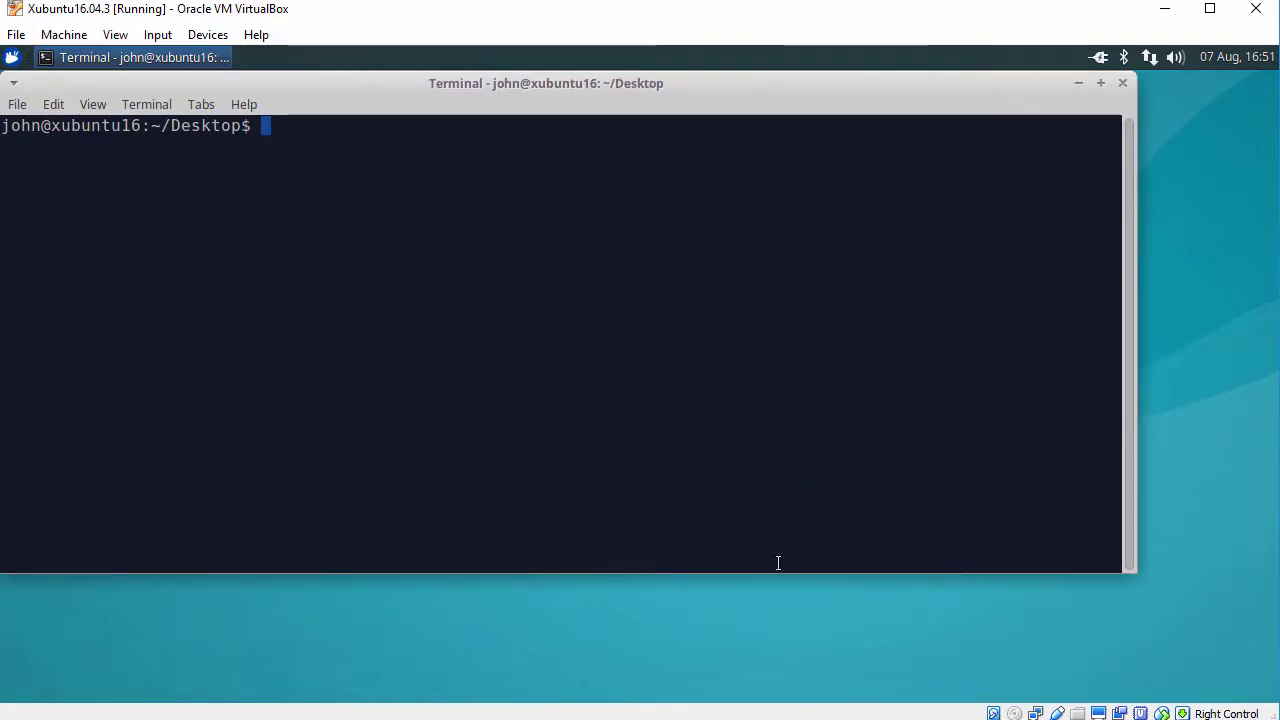
{"action": "left_click_drag", "start_coordinate": [766, 594], "coordinate": [765, 662]}
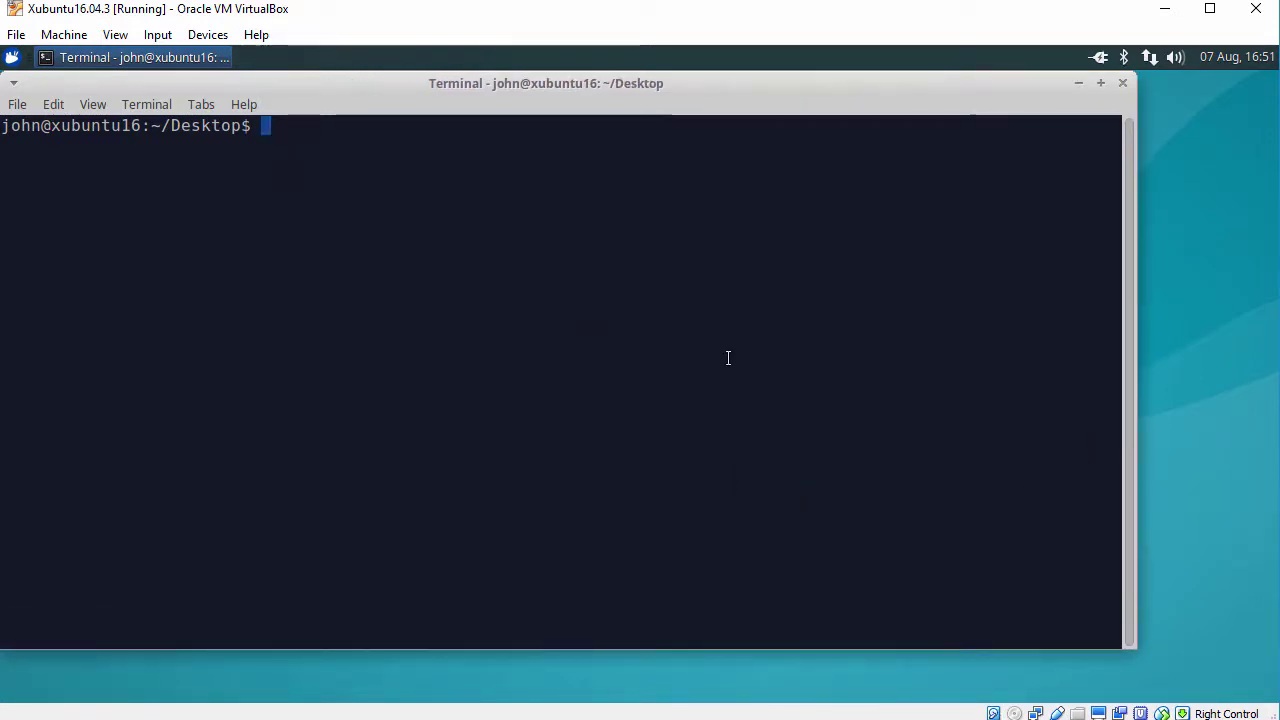
- Run hostnamectl, then systemctl status virtualbox-guest-utils-hwe.service
{"action": "key", "text": "Return"}
{"action": "type", "text": "hostna"}
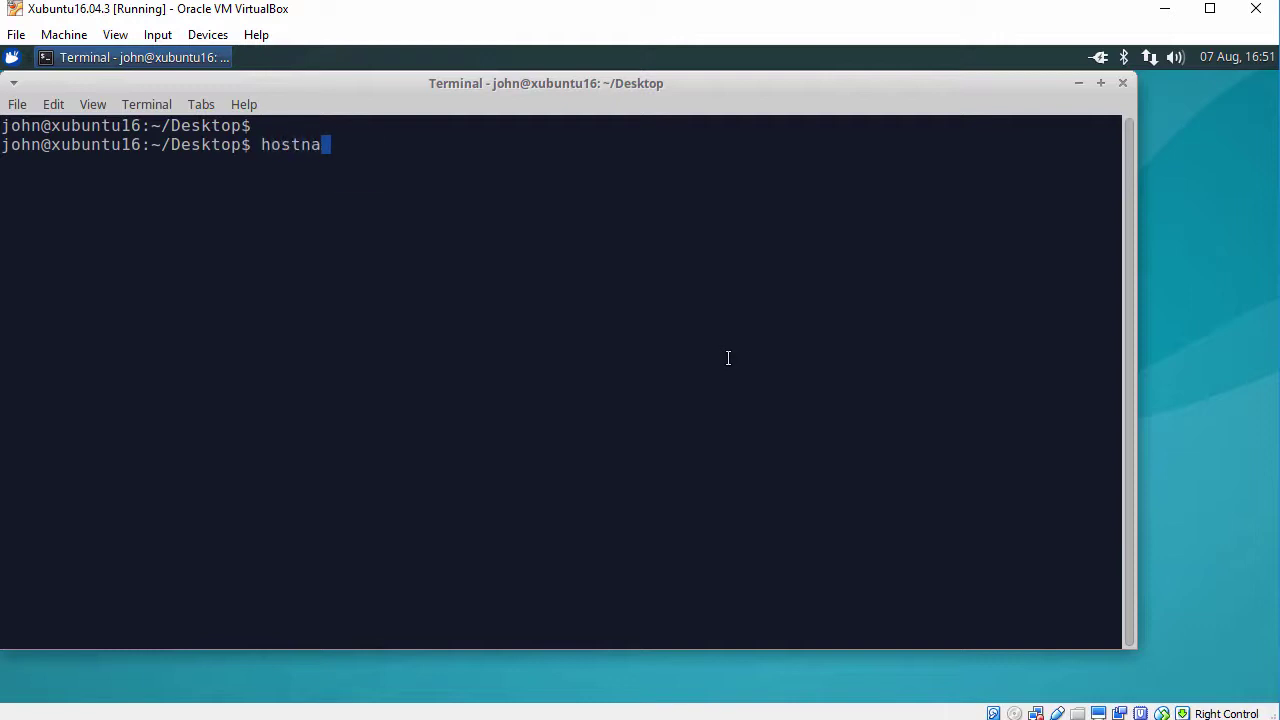
{"action": "type", "text": "mectl"}
{"action": "key", "text": "Return"}
{"action": "key", "text": "Return"}
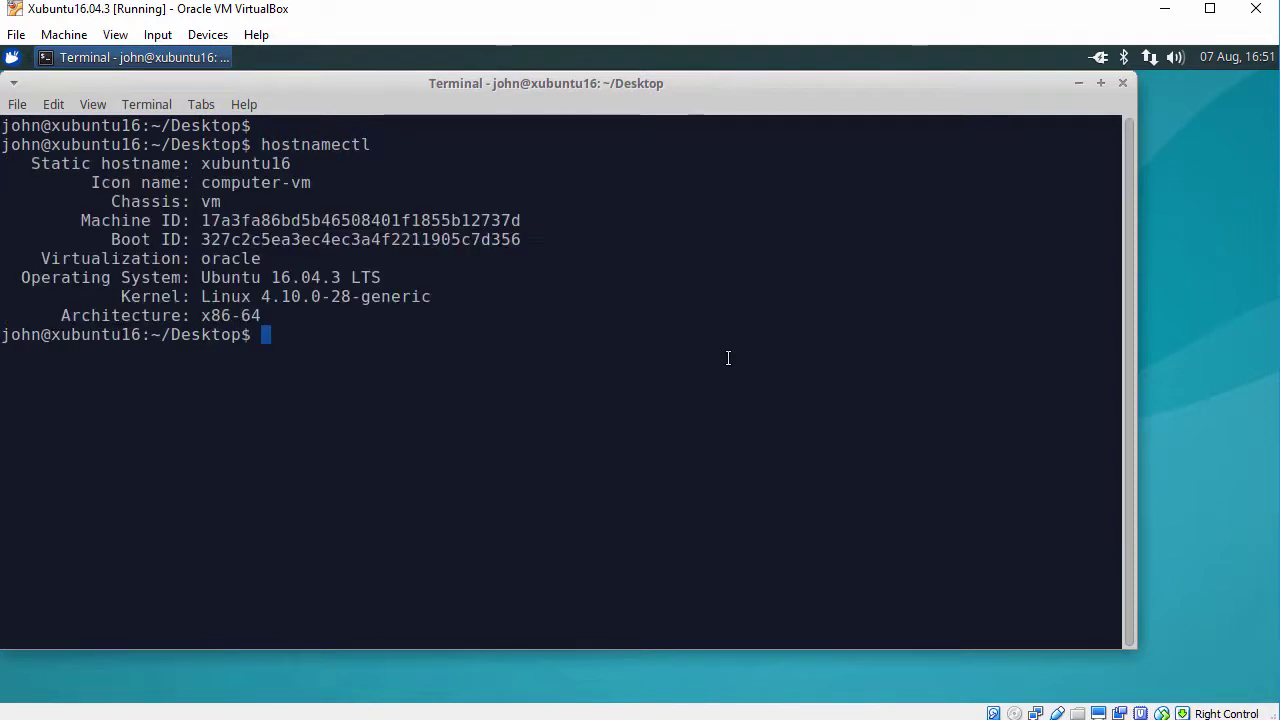
{"action": "type", "text": "syste"}
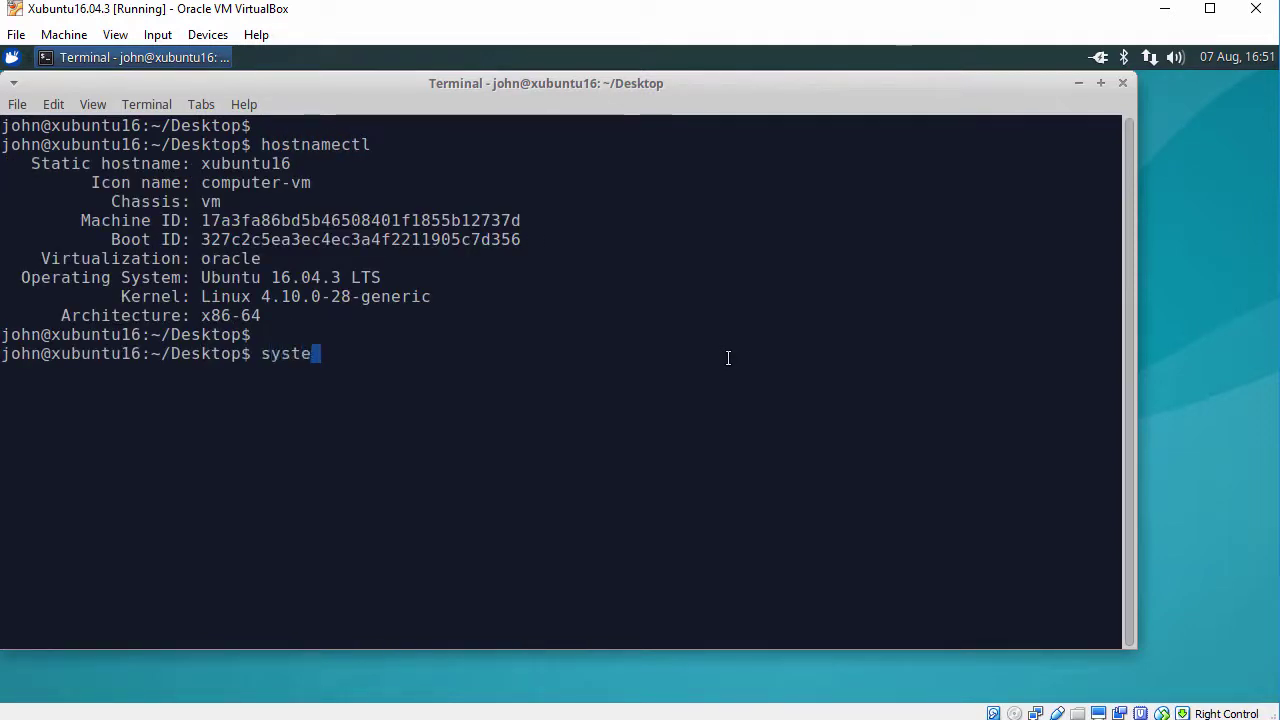
{"action": "type", "text": "mctl status virt"}
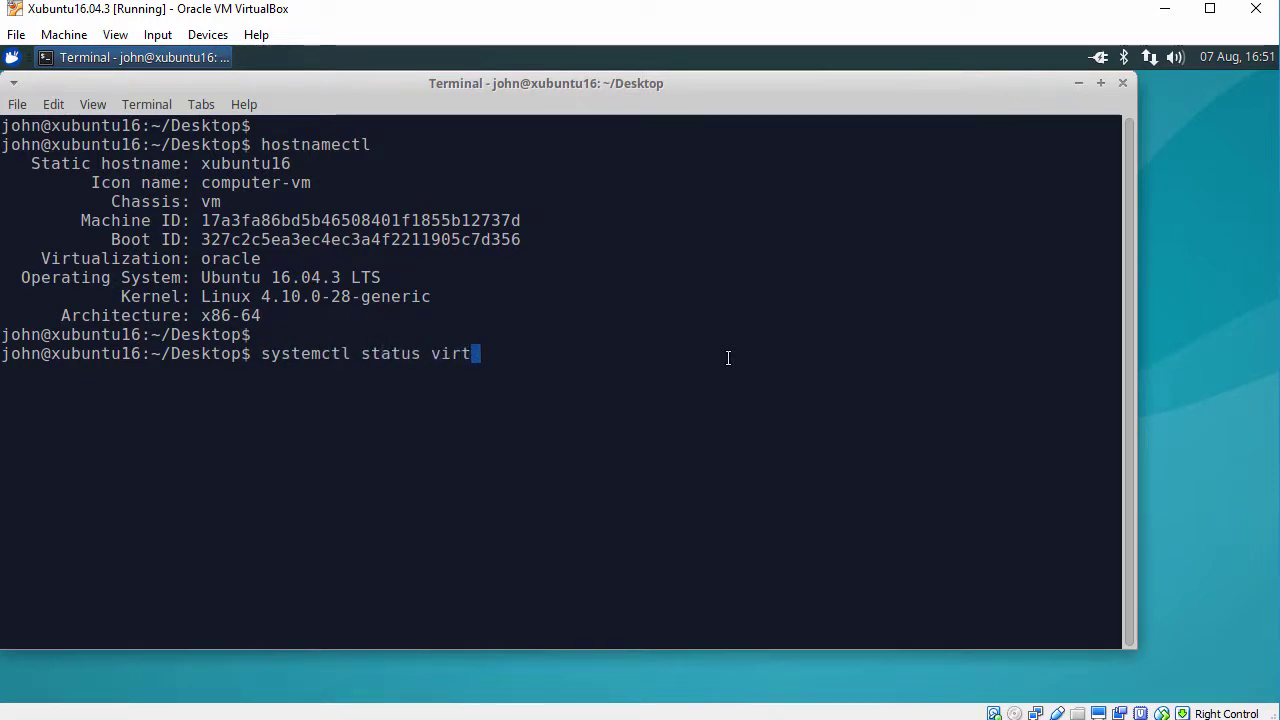
{"action": "key", "text": "Tab"}
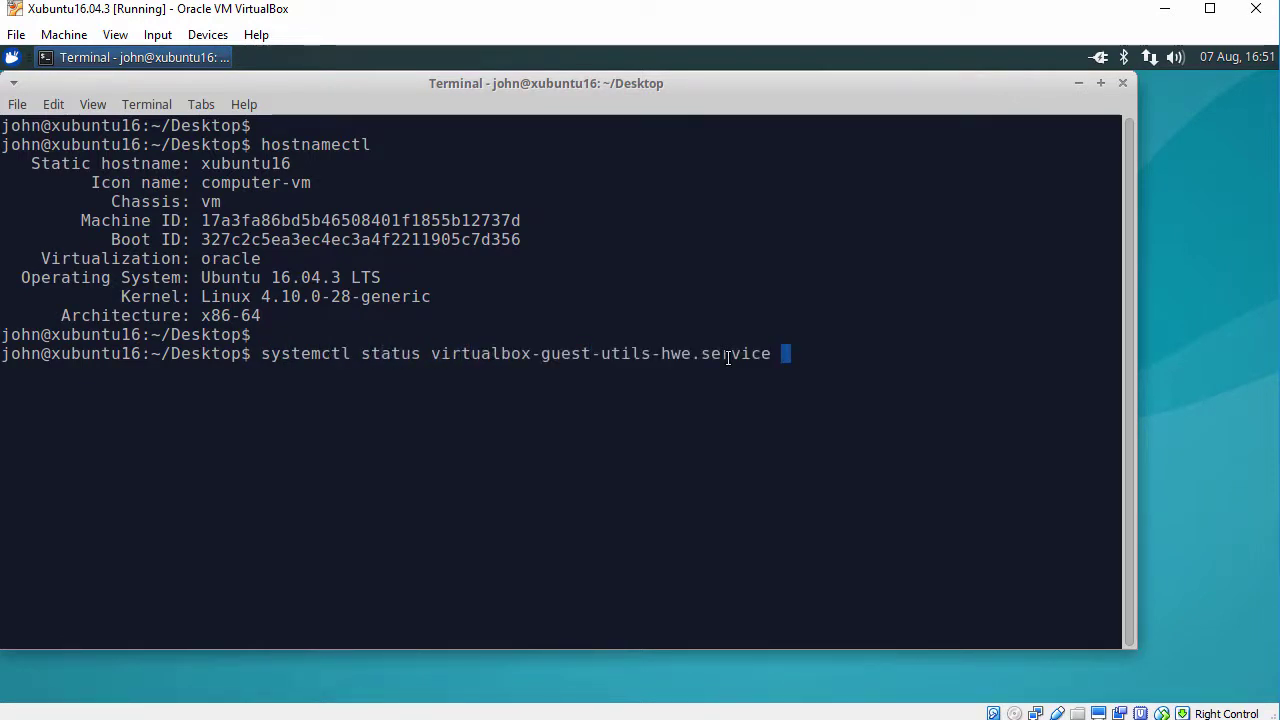
{"action": "key", "text": "Return"}
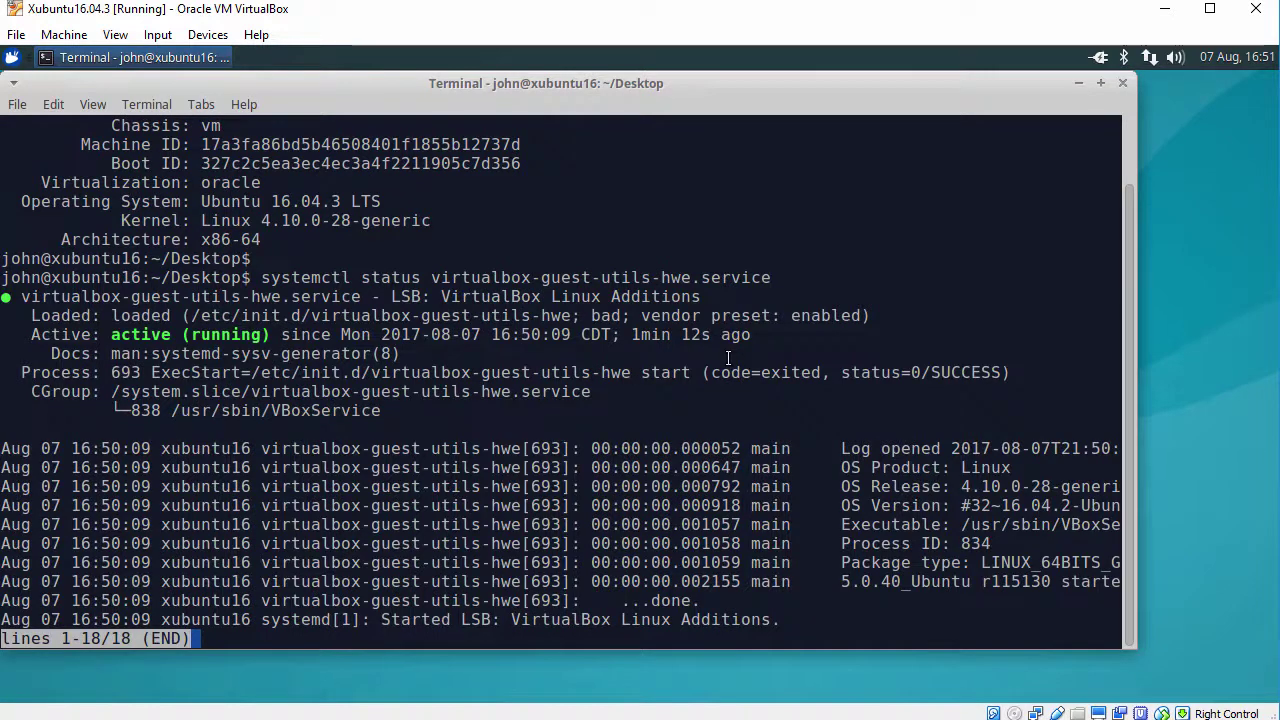
- Quit the pager, list vbox processes with ps -ef | grep -i vbox, and close the terminal
{"action": "type", "text": "qps -ef | g"}
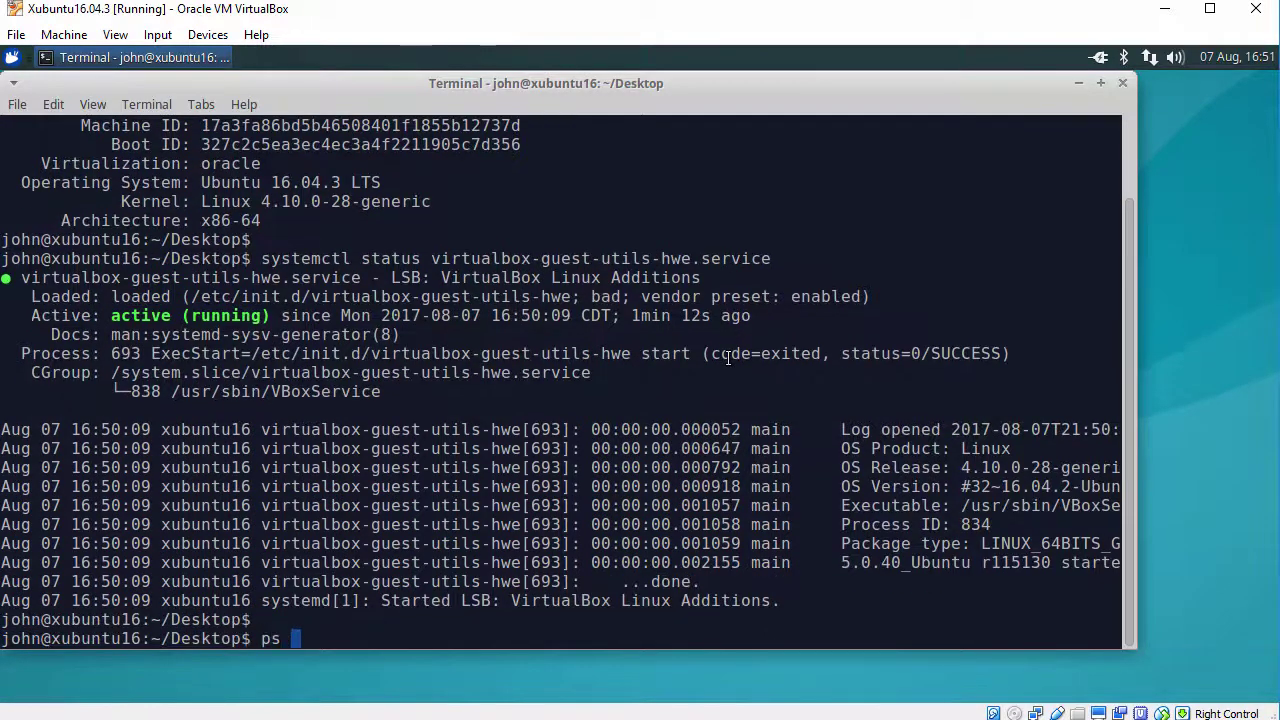
{"action": "type", "text": "rep"}
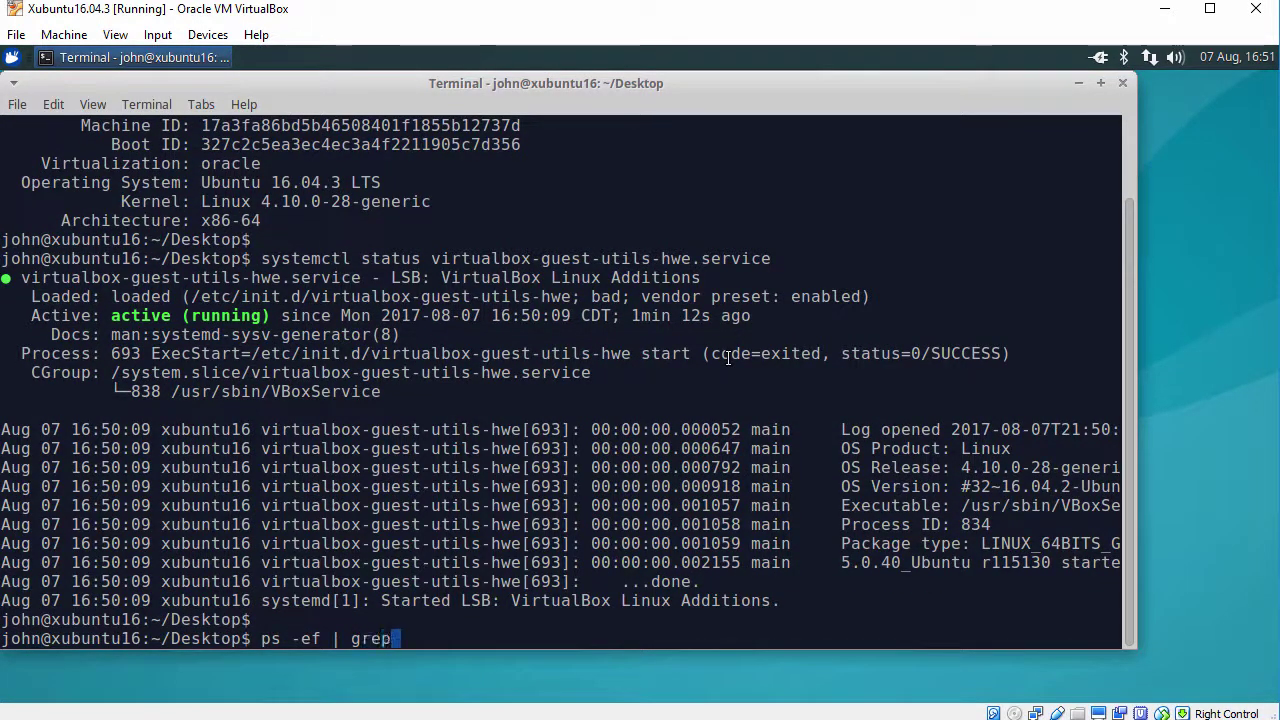
{"action": "type", "text": " -i vbox"}
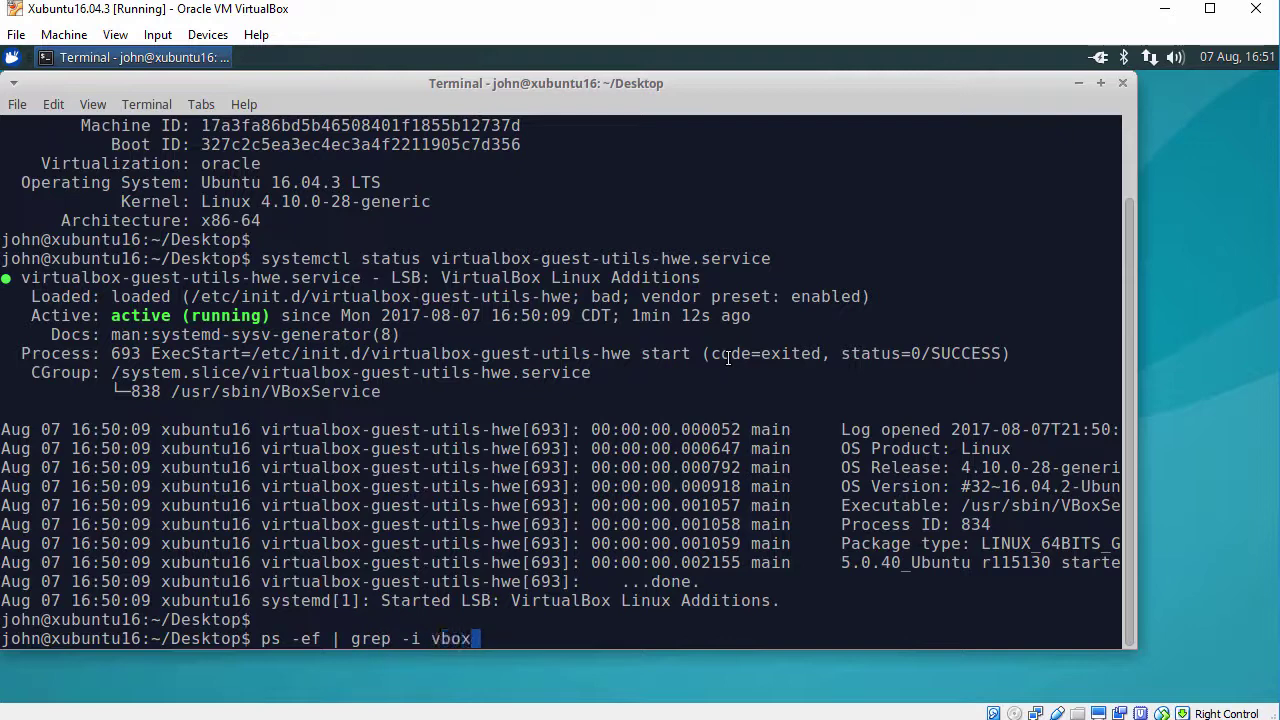
{"action": "key", "text": "Return"}
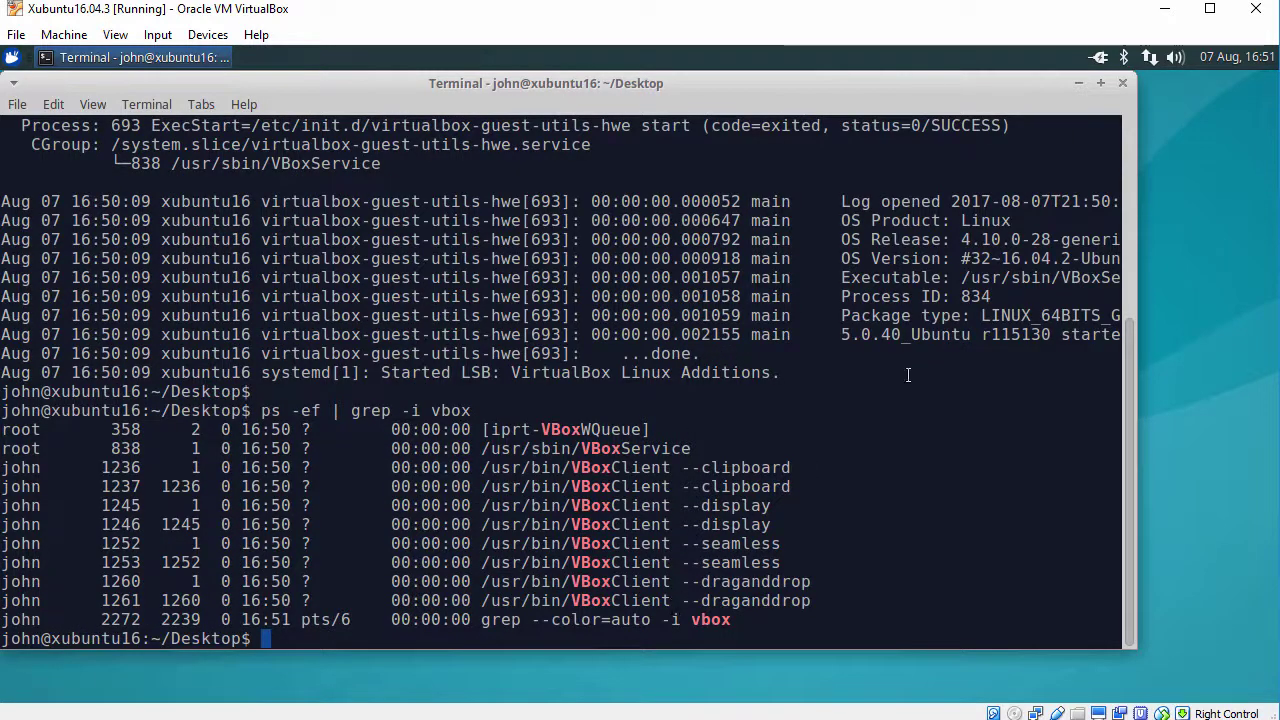
{"action": "left_click", "coordinate": [1124, 82]}
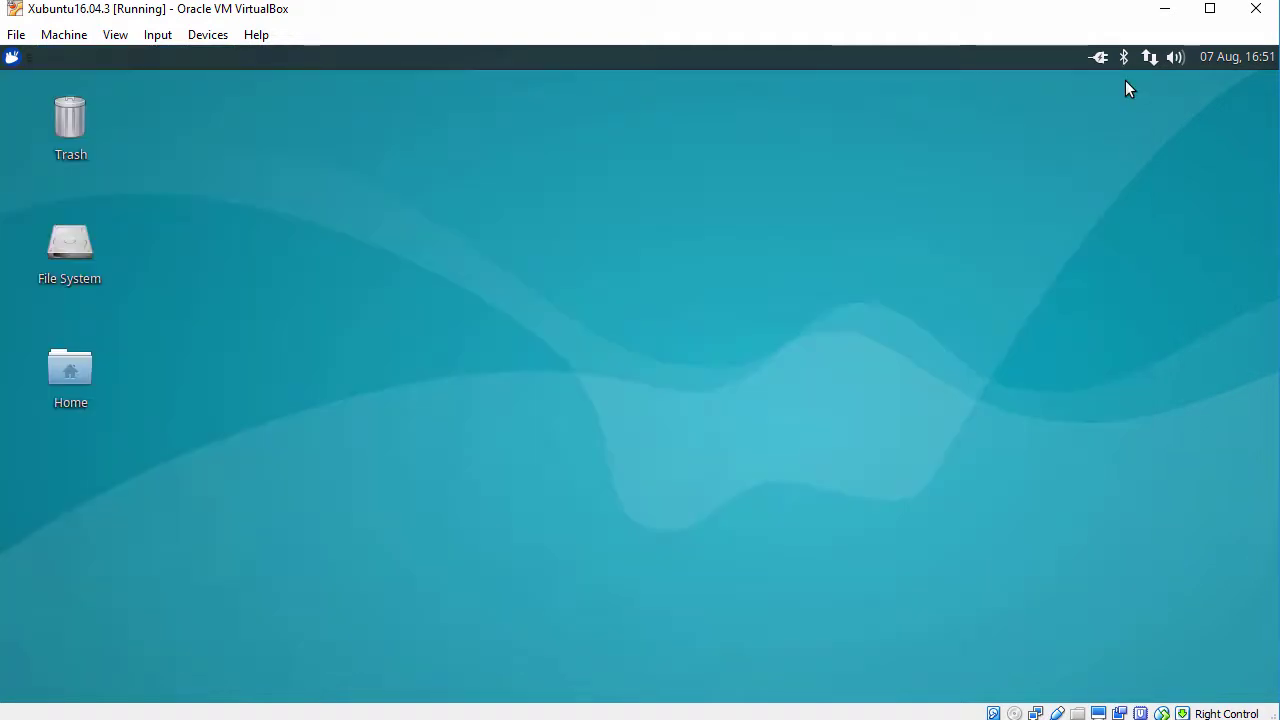
{"action": "left_click", "coordinate": [12, 57]}
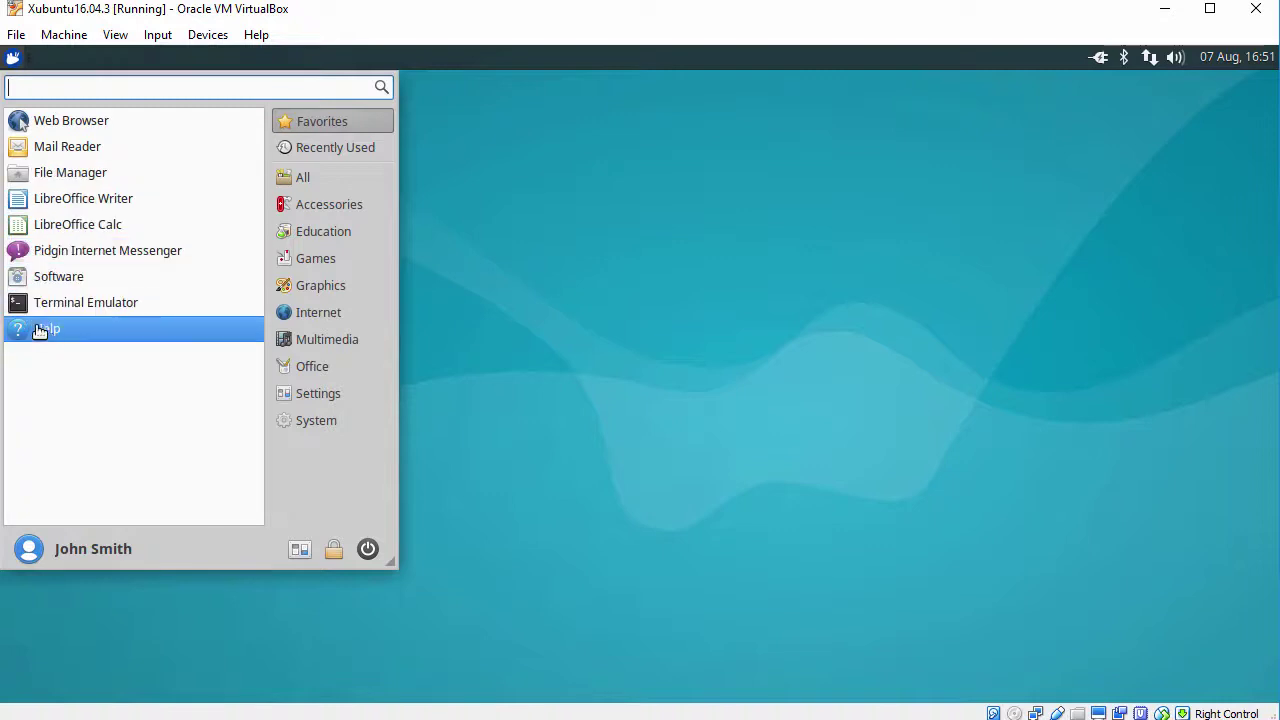
{"action": "left_click", "coordinate": [352, 200]}
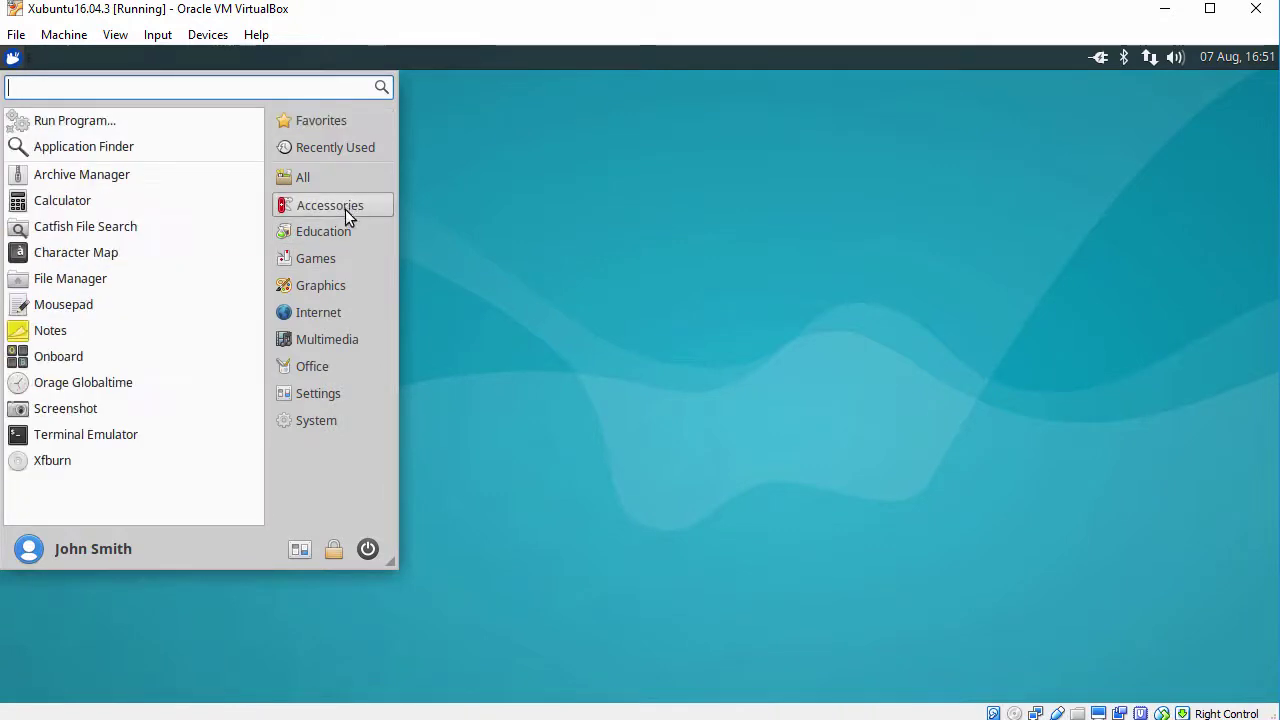
{"action": "left_click", "coordinate": [337, 223]}
{"action": "left_click", "coordinate": [318, 258]}
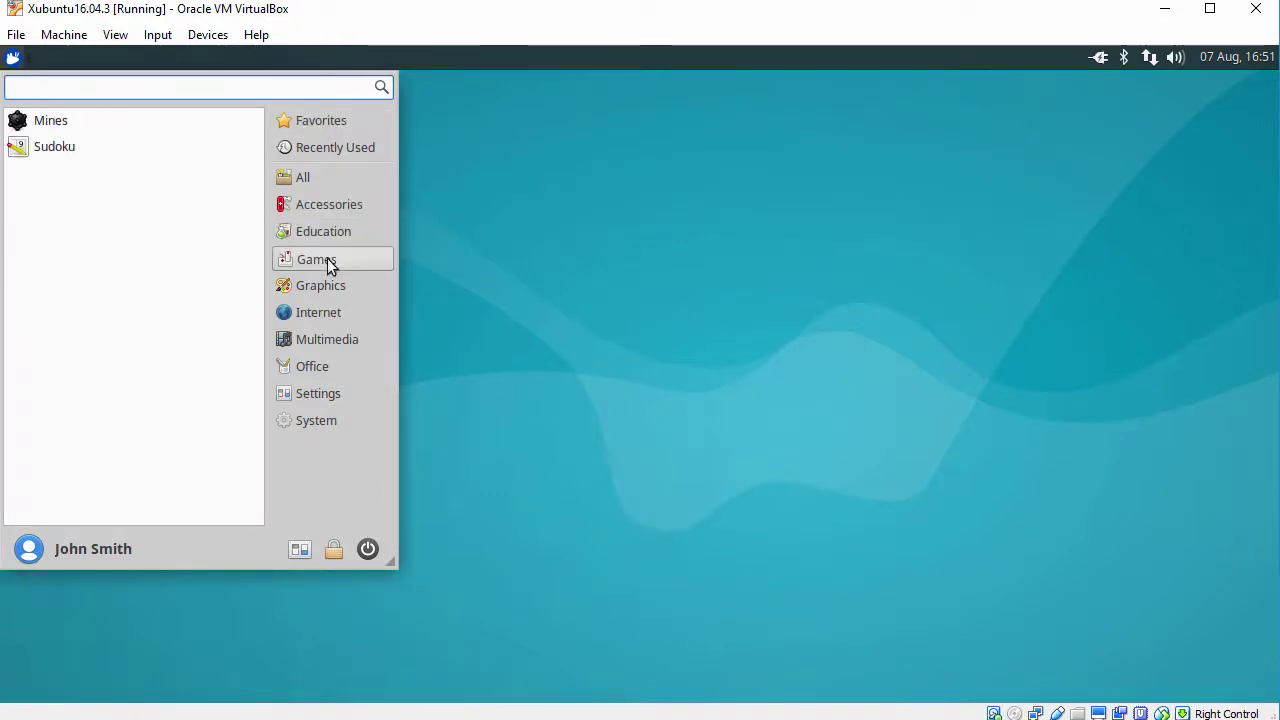
{"action": "left_click", "coordinate": [322, 286]}
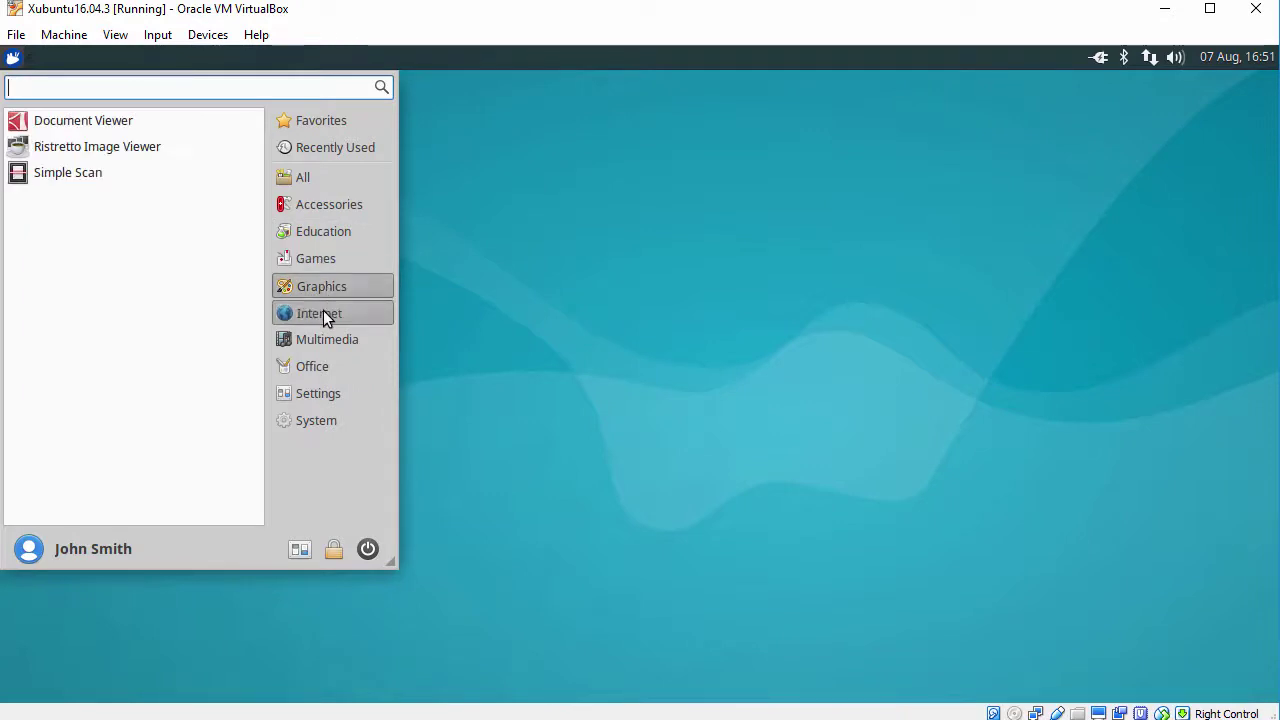
{"action": "left_click", "coordinate": [323, 310]}
{"action": "left_click", "coordinate": [321, 341]}
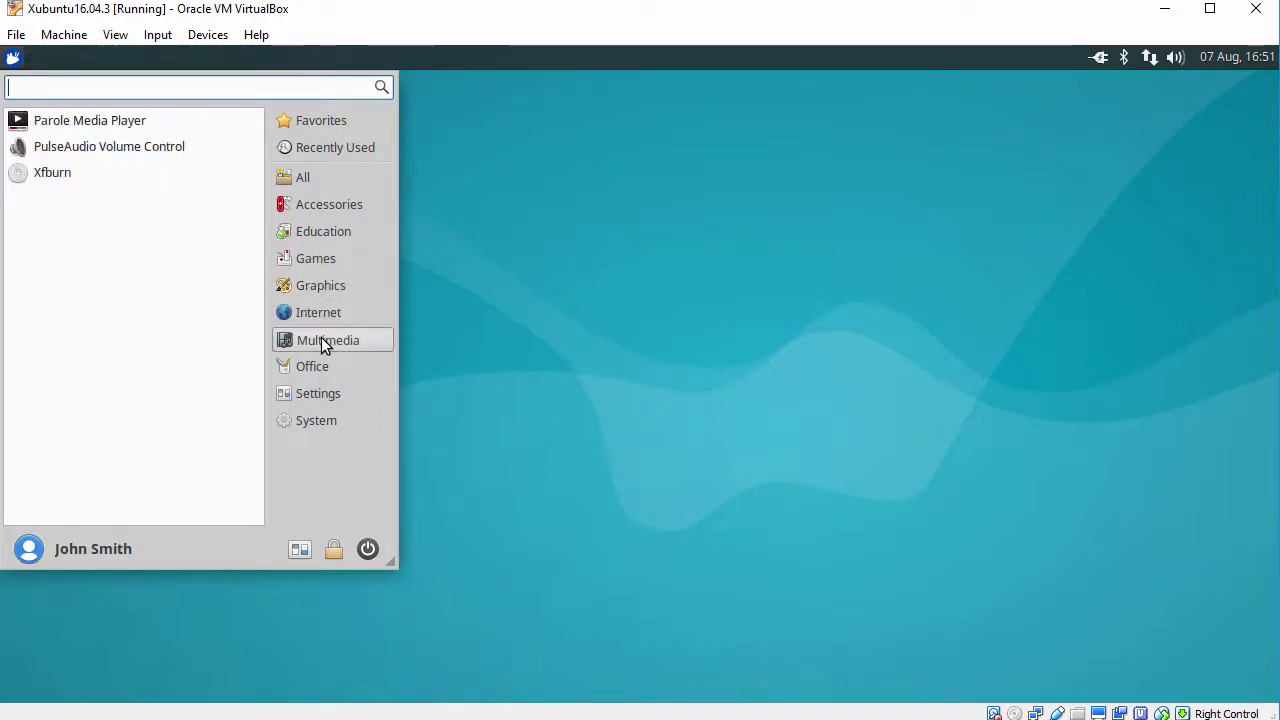
{"action": "left_click", "coordinate": [321, 367]}
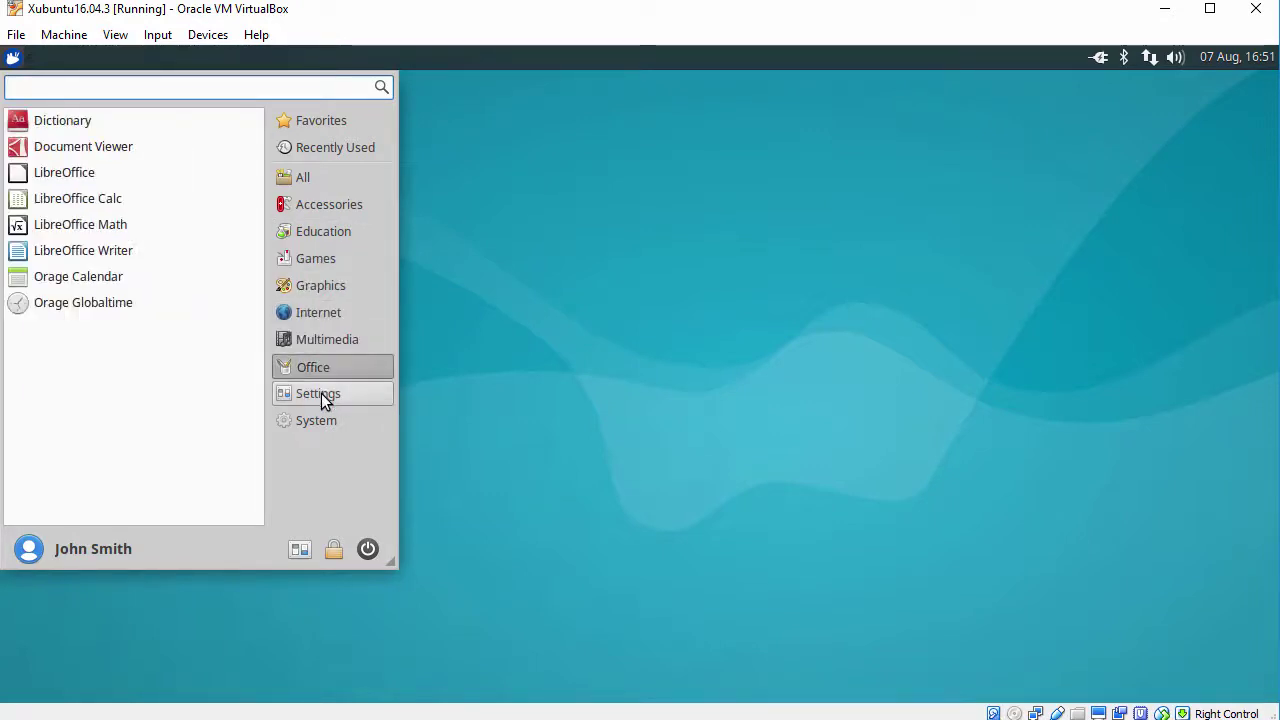
{"action": "left_click", "coordinate": [321, 395]}
{"action": "left_click", "coordinate": [321, 423]}
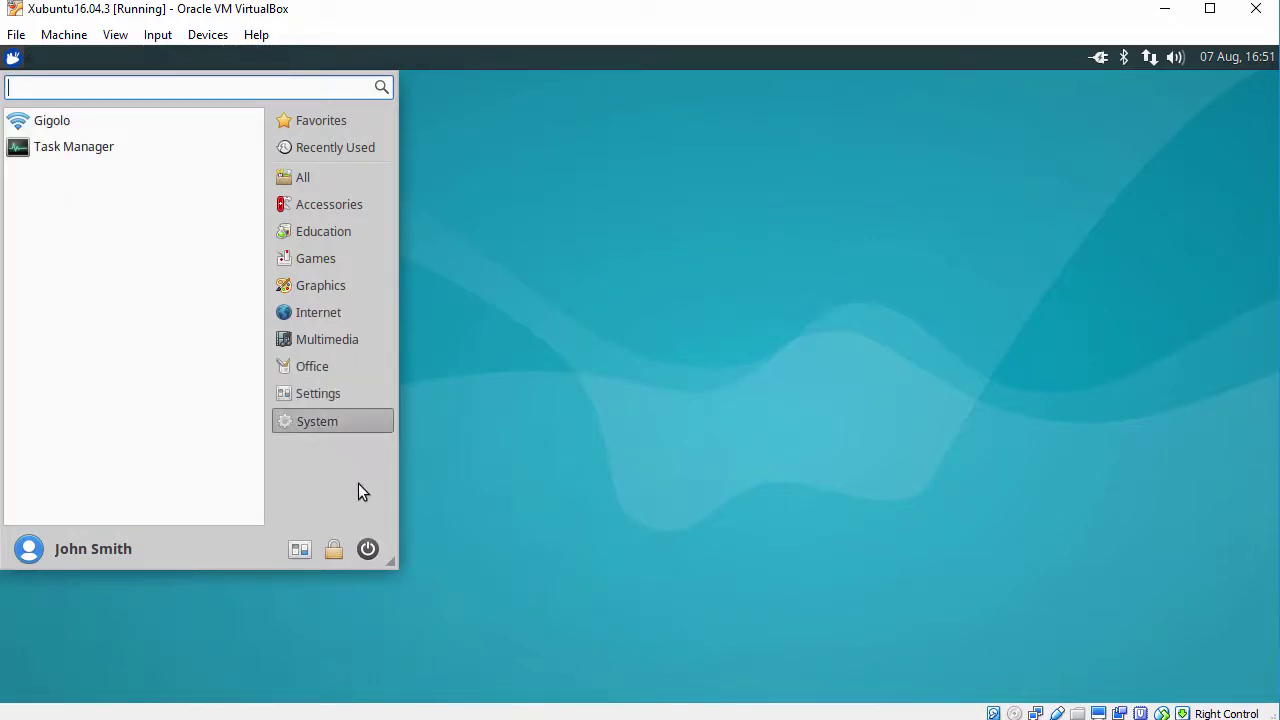
{"action": "left_click", "coordinate": [367, 548]}
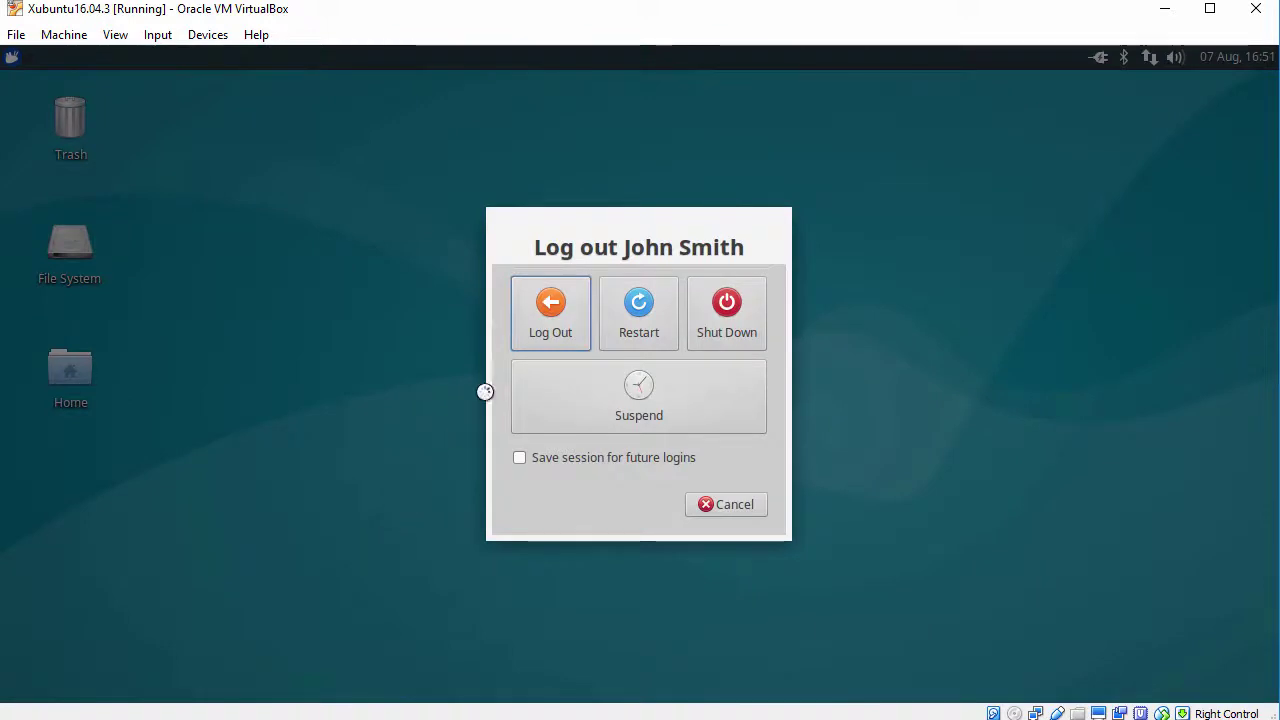
{"action": "left_click", "coordinate": [721, 505]}
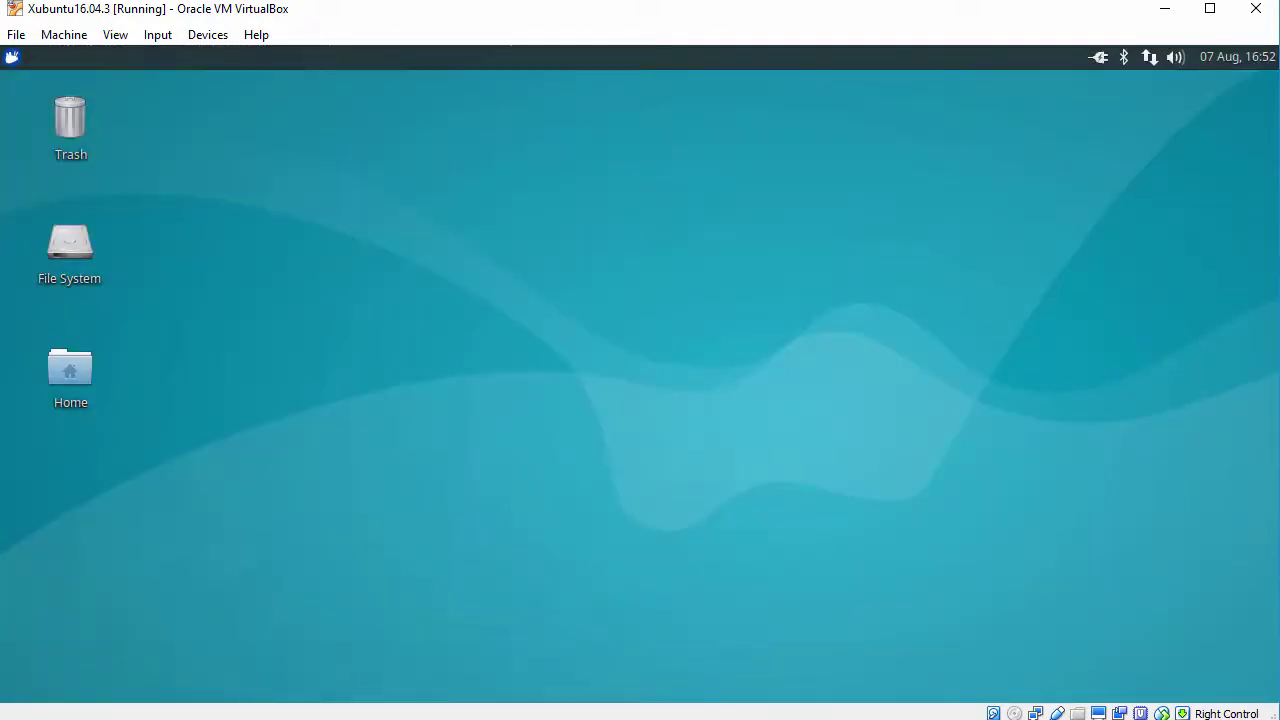